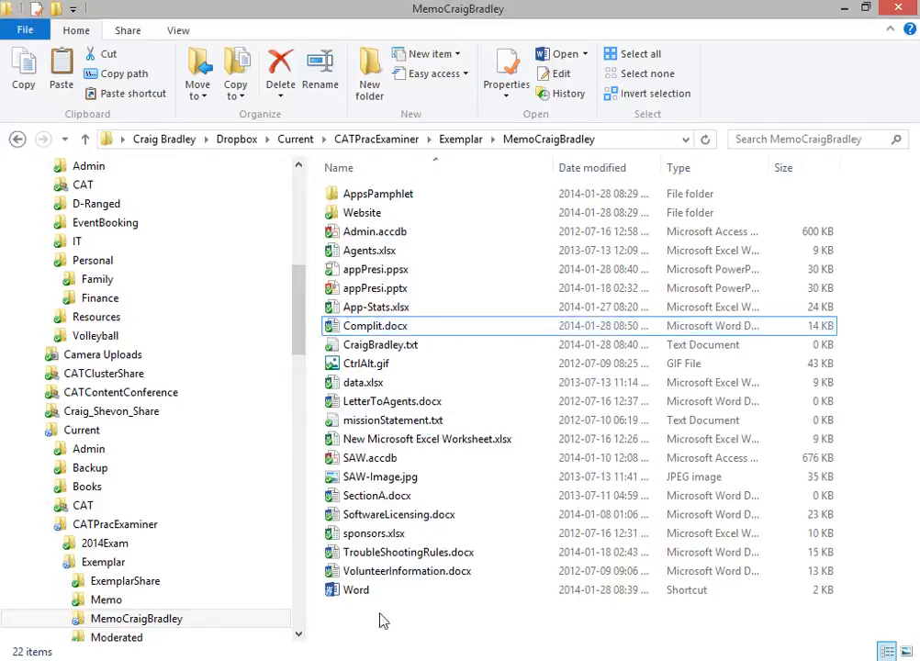
- Create a Word document in the current folder, name it packages- followed by the author's full name, and open it
right_click(365, 609)
mouse_move(560, 576)
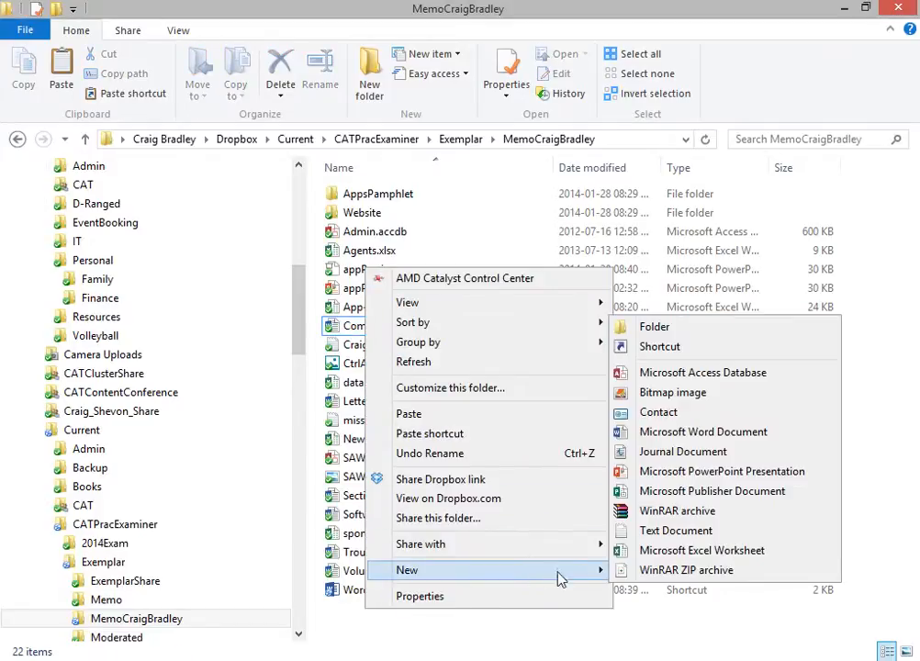
left_click(697, 432)
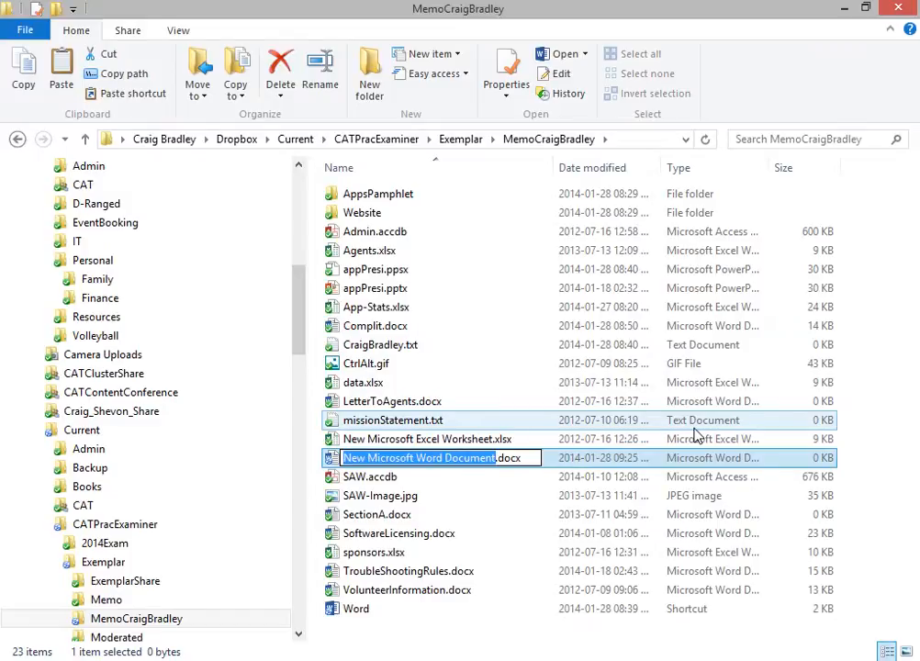
type("packages")
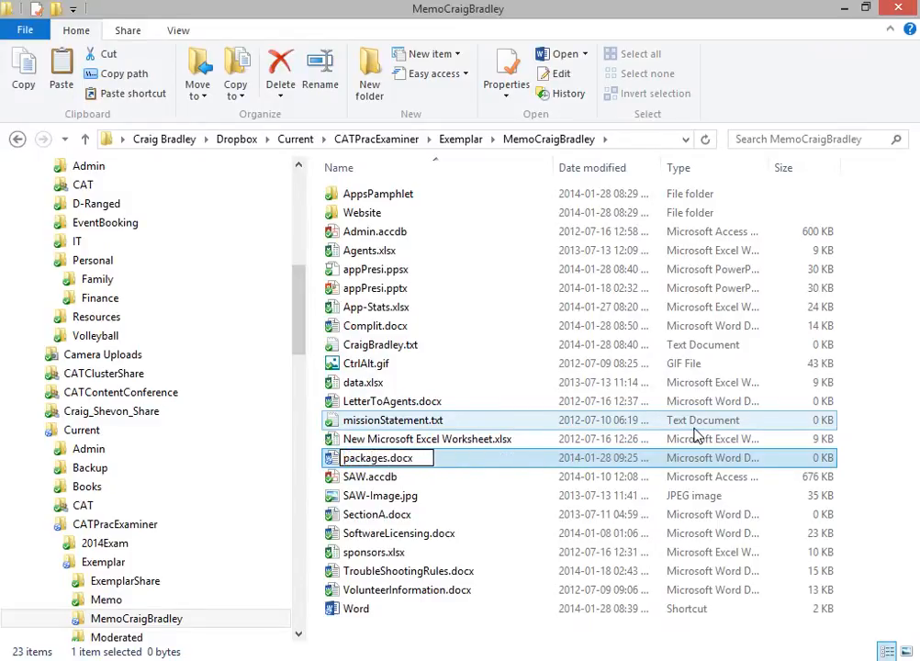
type("-")
type("CraigBradle")
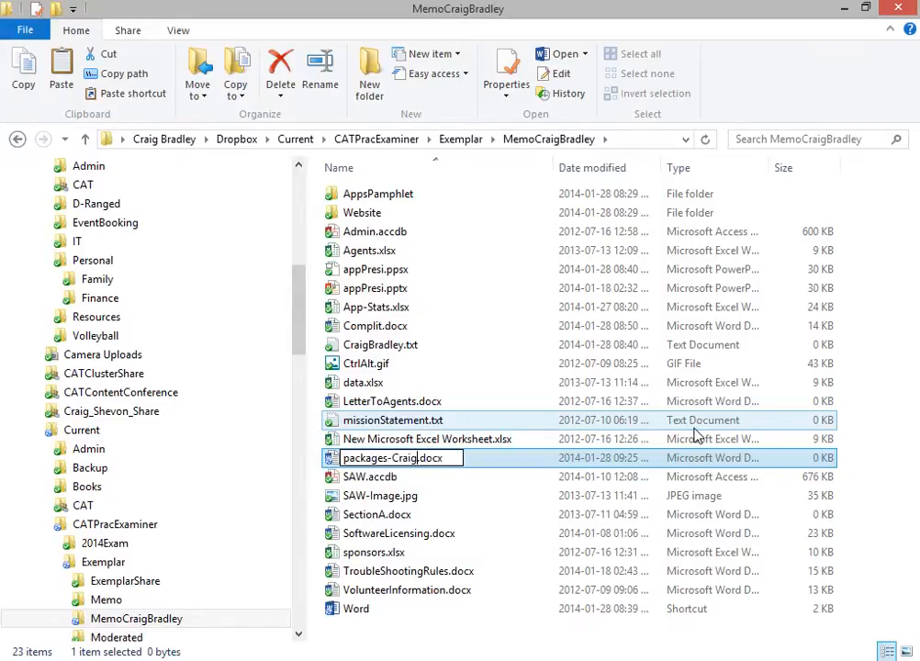
type("y")
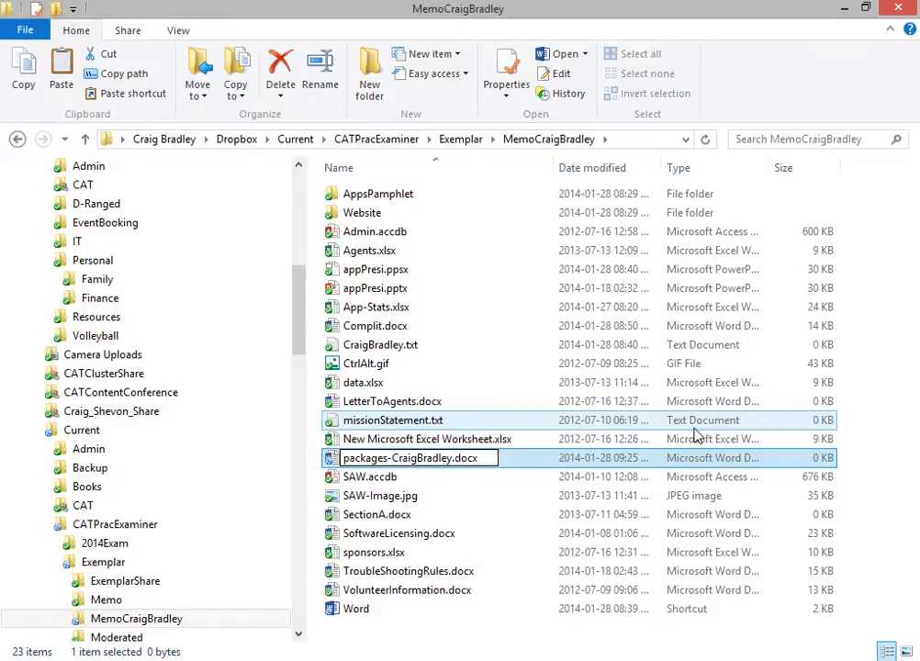
key("Return")
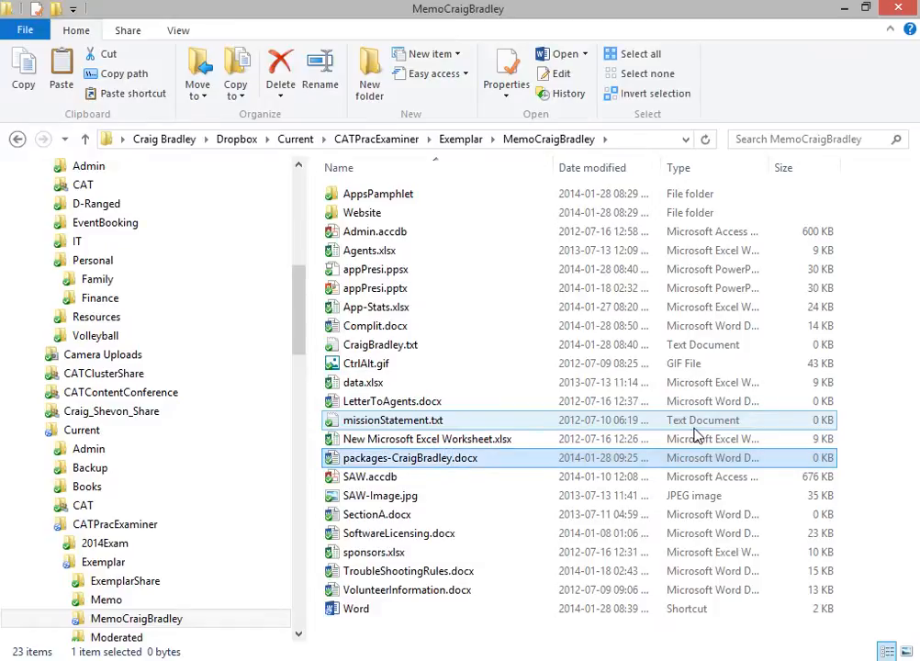
double_click(426, 464)
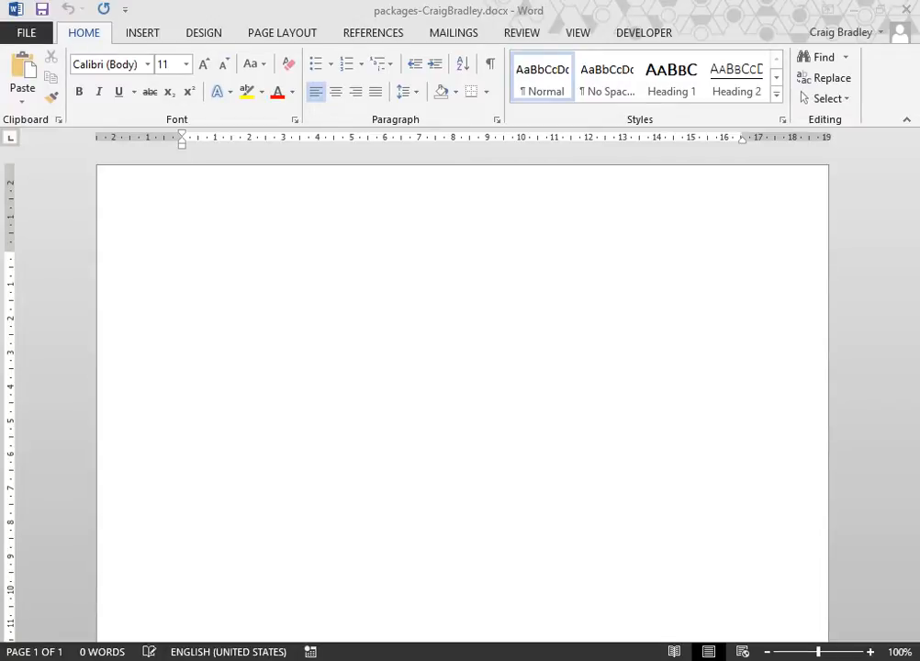
- Enter the Packages heading, the tab-separated Name, For and No.Licenses list, and the Interested and Company Name lines, and check the formatting marks
type("Packages Name\tFor\tNo.Licenses Basic\tSmall companies\t150 Intermediate\tMedium companies\t300 Large\tLarge companies\t600 Ultimate\tFor the pro’s\t600  Interested: Company Name:")
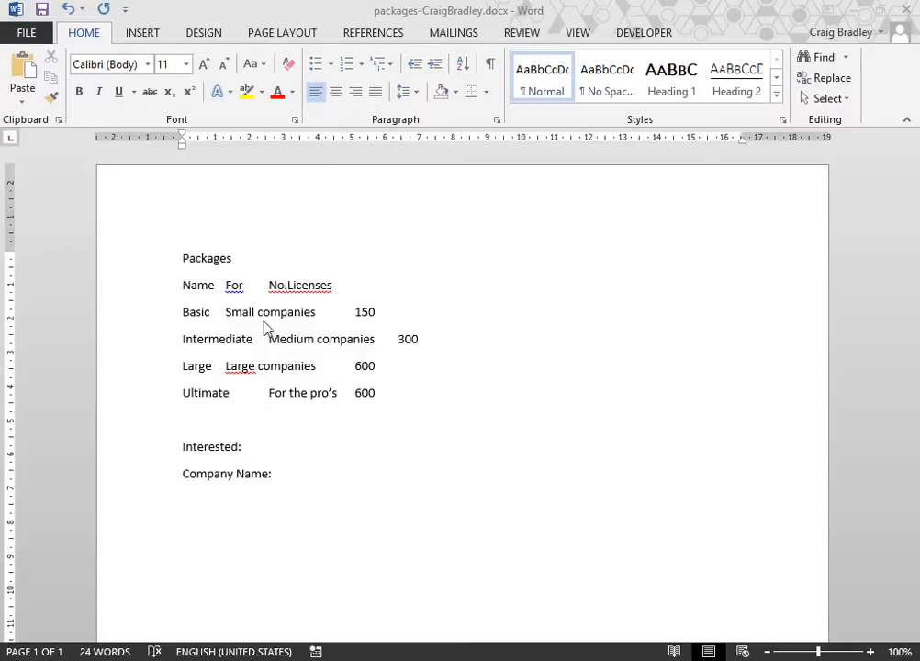
left_click(488, 63)
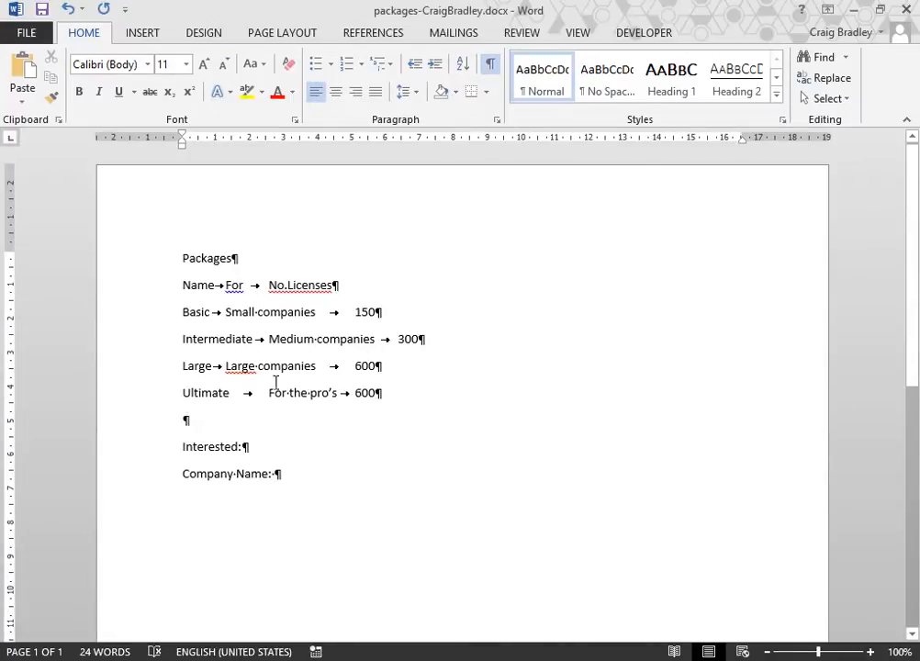
left_click(489, 64)
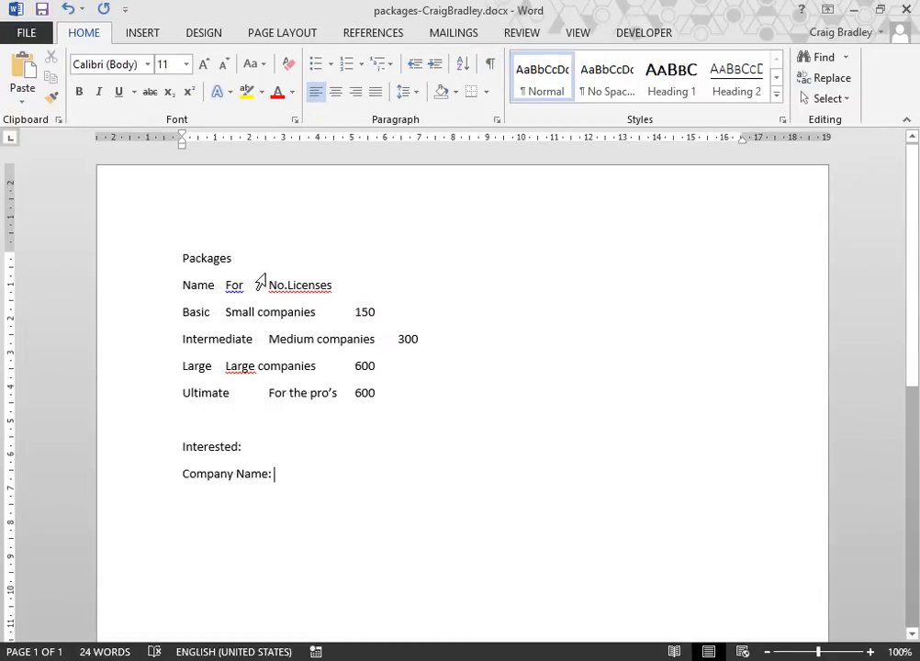
- Centre the Packages heading and format it as 14 pt bold
left_click_drag(237, 258, 174, 258)
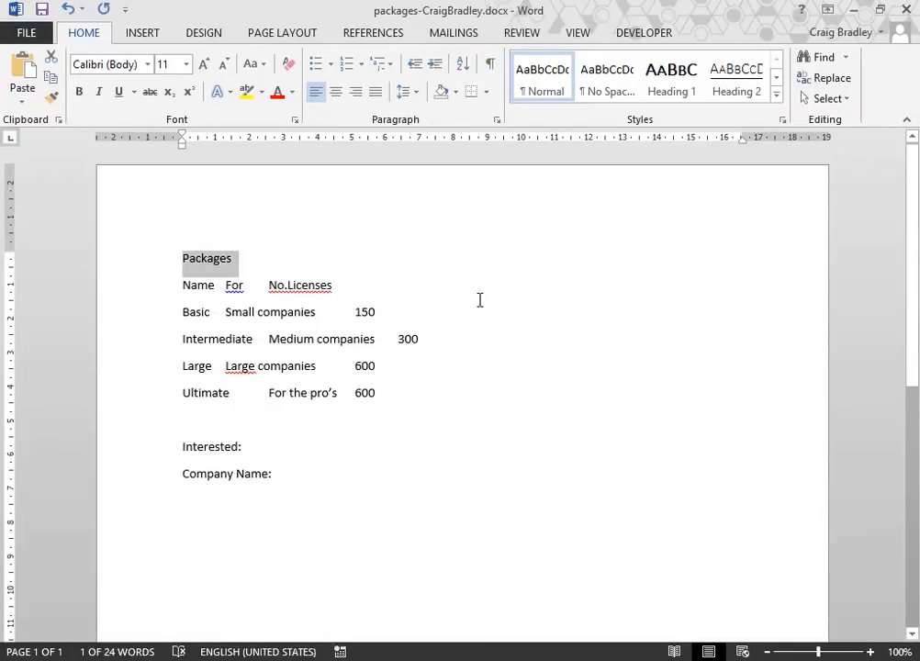
left_click(339, 93)
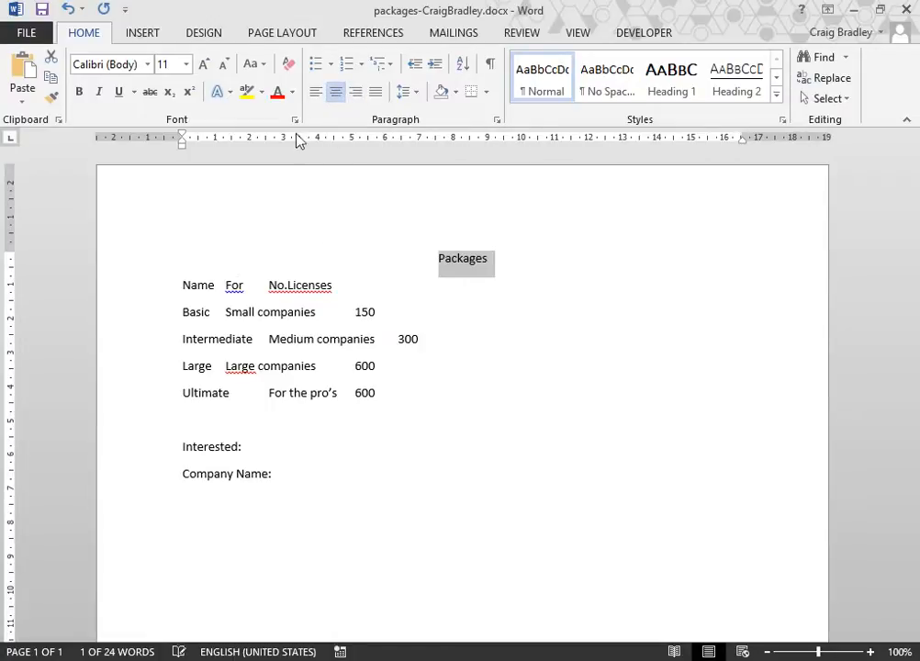
left_click(184, 65)
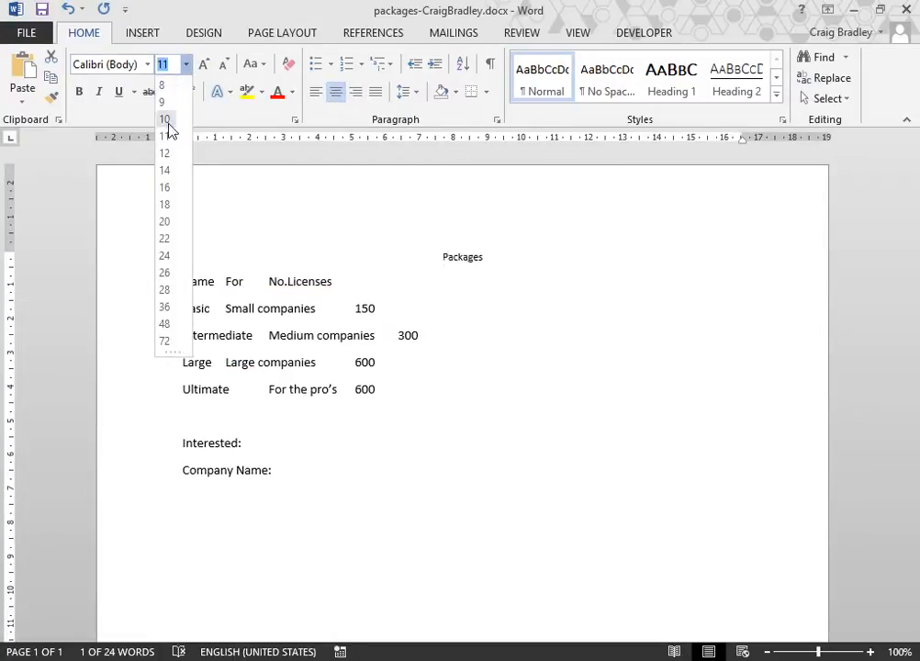
left_click(181, 162)
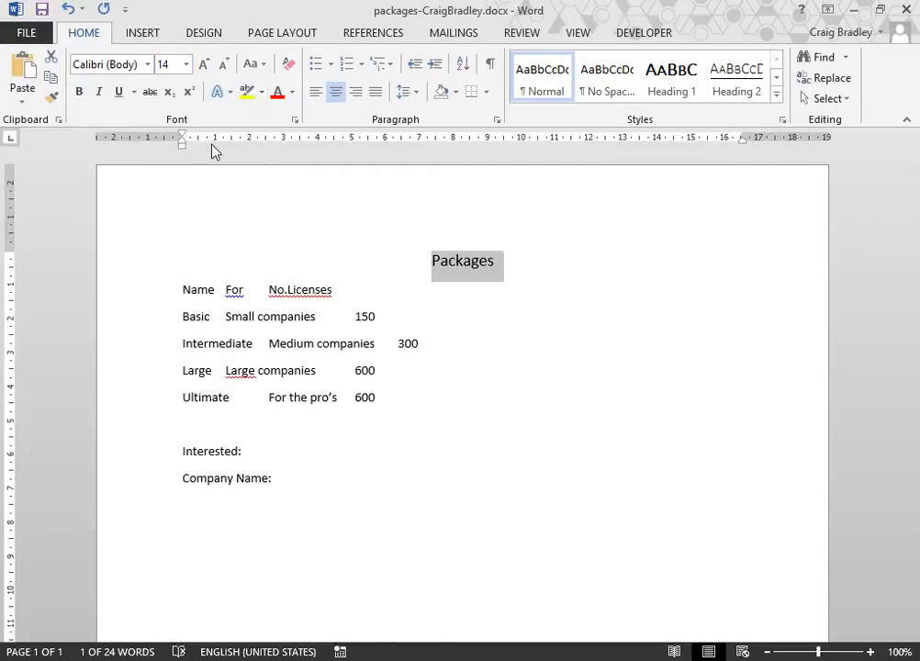
key("ctrl+b")
left_click(416, 326)
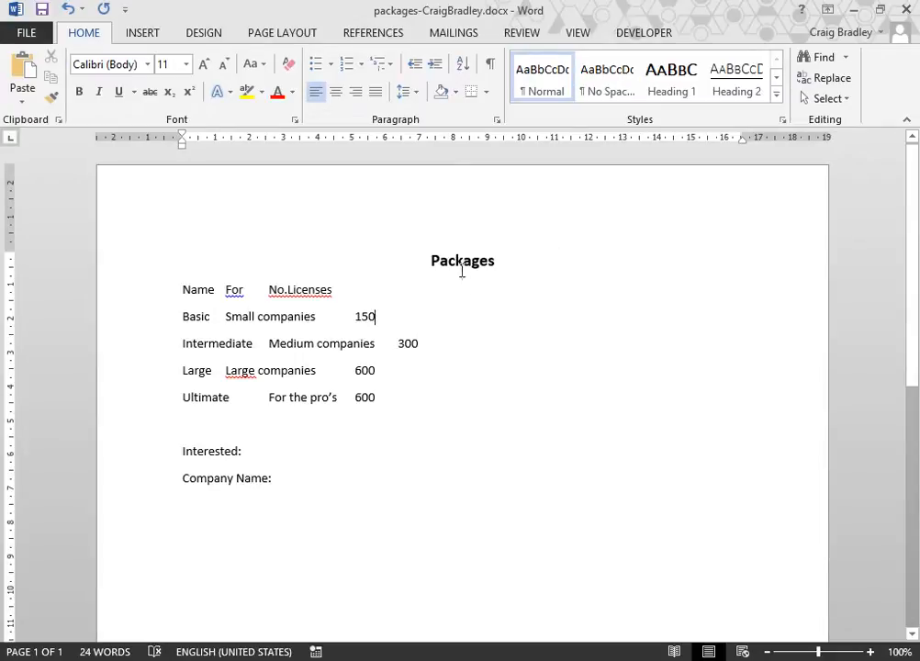
- Apply the Small caps effect to the Packages heading
left_click_drag(495, 261, 407, 258)
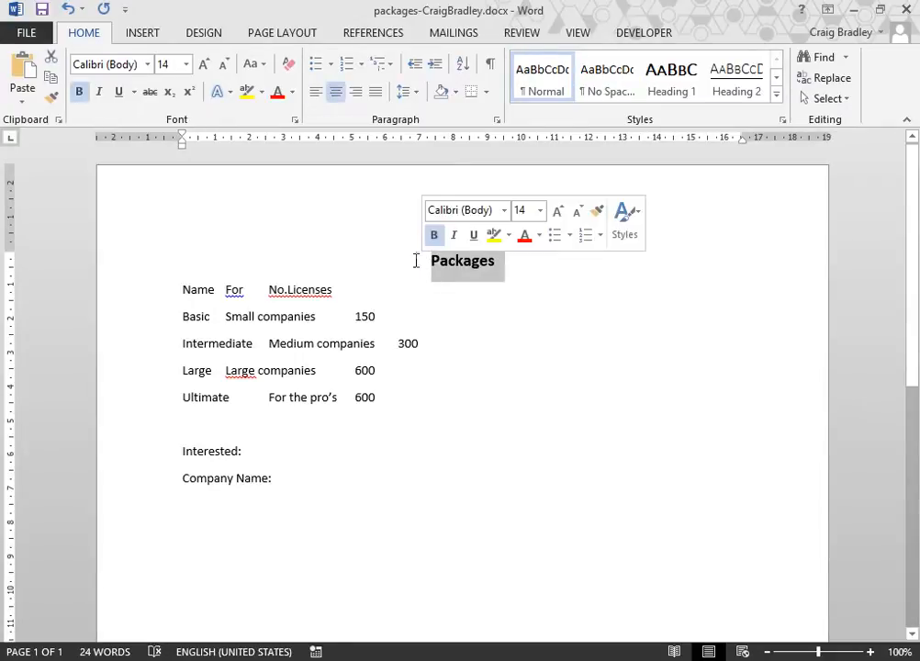
left_click(295, 120)
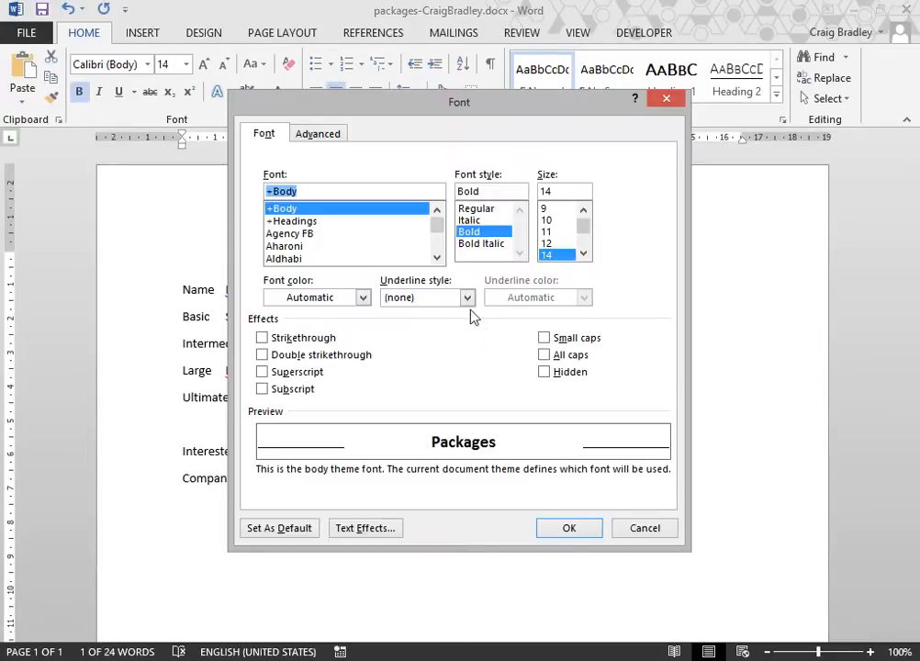
left_click(544, 338)
left_click(544, 528)
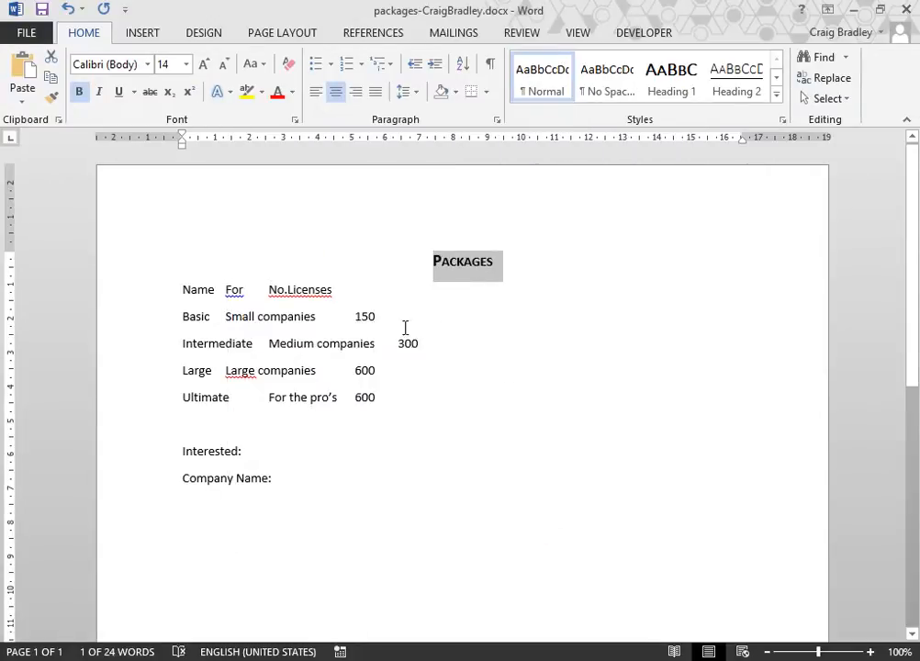
left_click(360, 294)
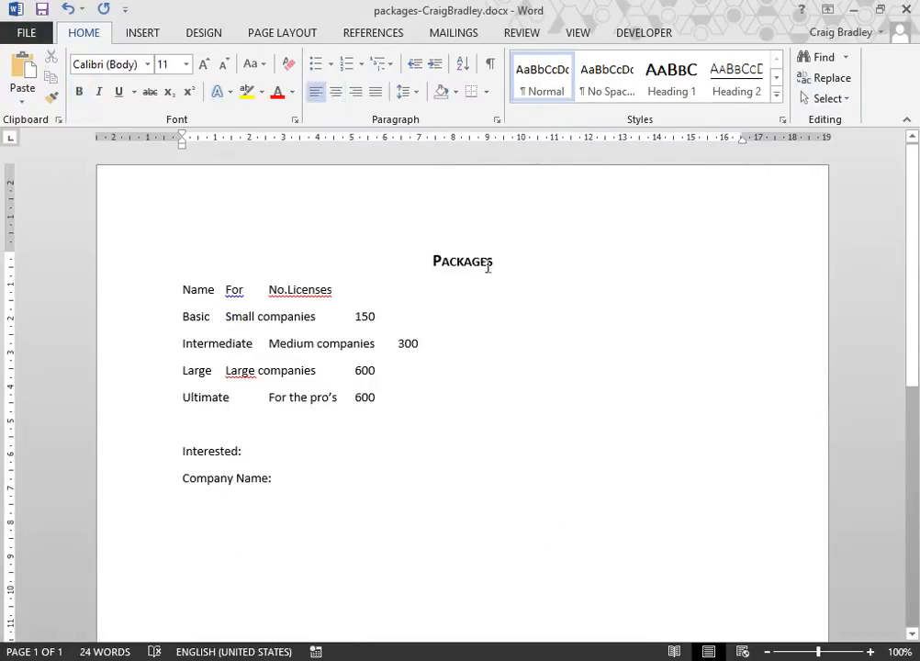
left_click_drag(445, 261, 495, 262)
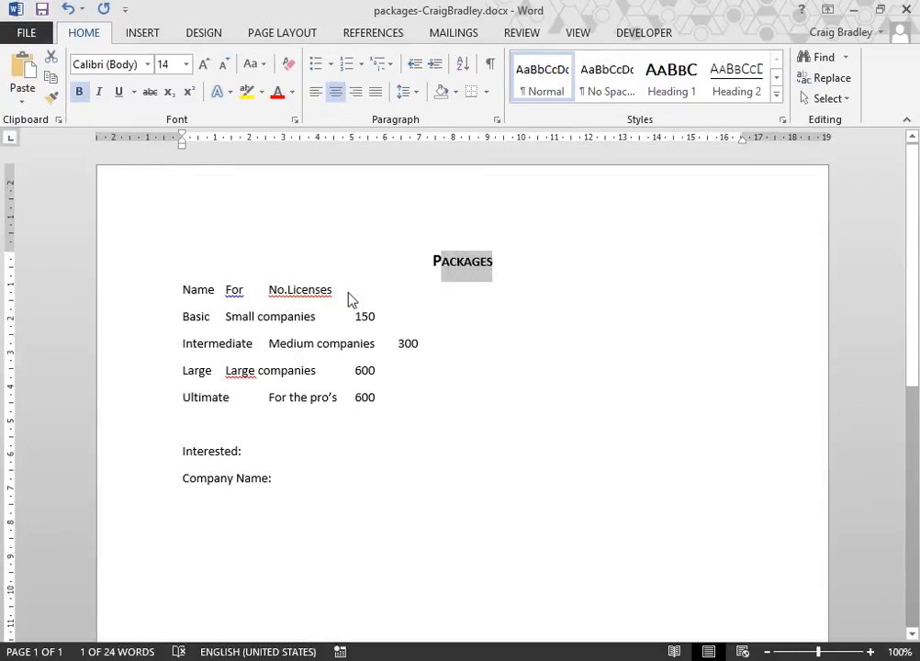
- Add a bottom border beneath the Name, For and No.Licenses header line
left_click(495, 301)
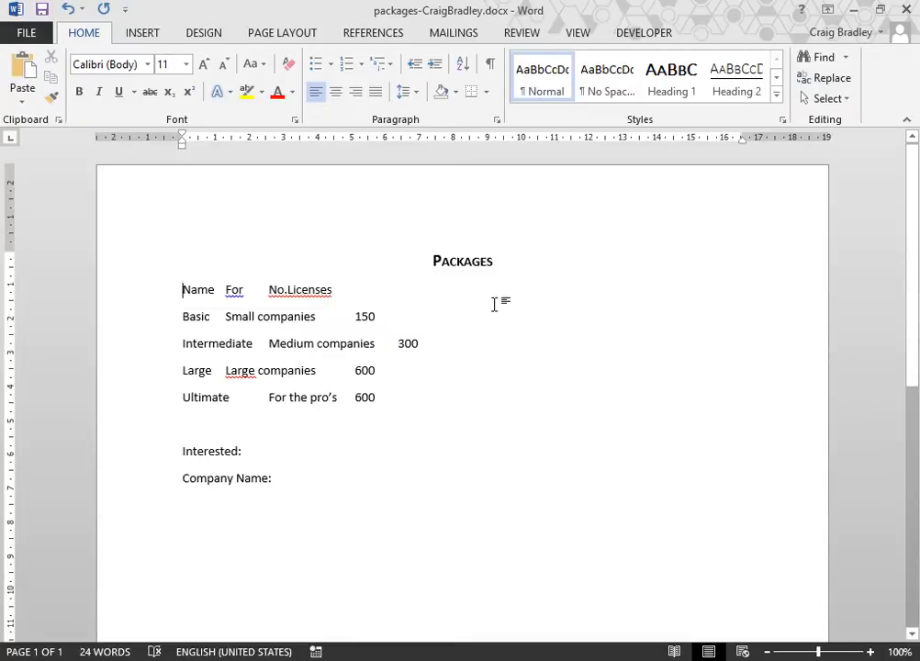
key("shift+End")
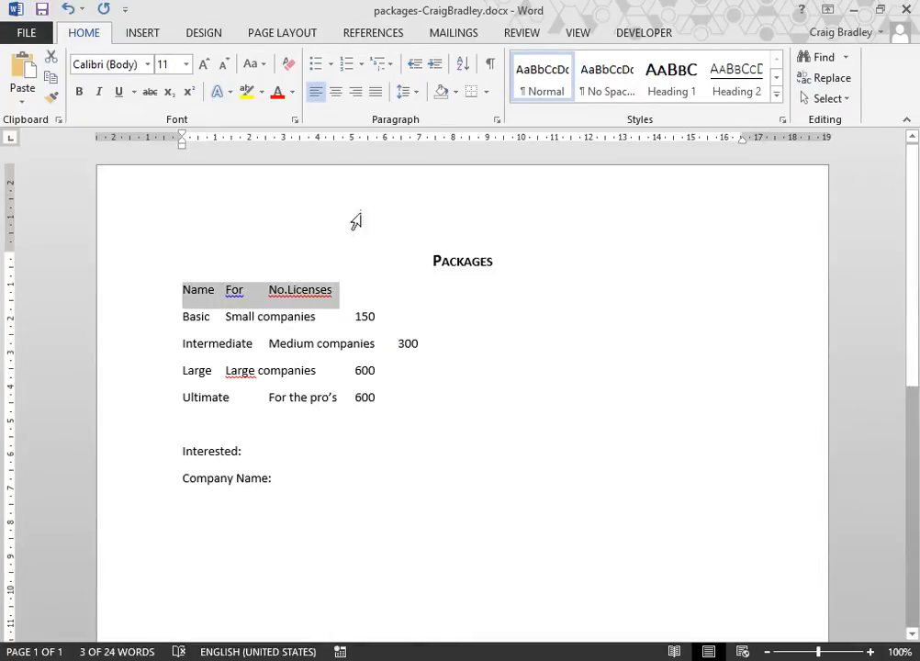
left_click(474, 93)
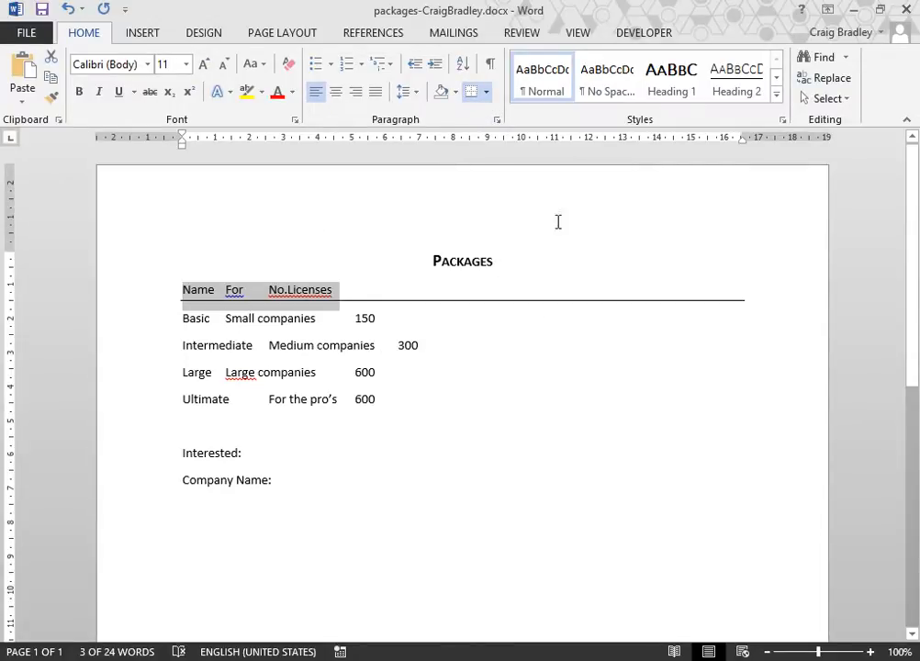
- Set a right tab stop at about 15.75 cm and a centre tab stop at about 7 cm on the list's header line
left_click(11, 140)
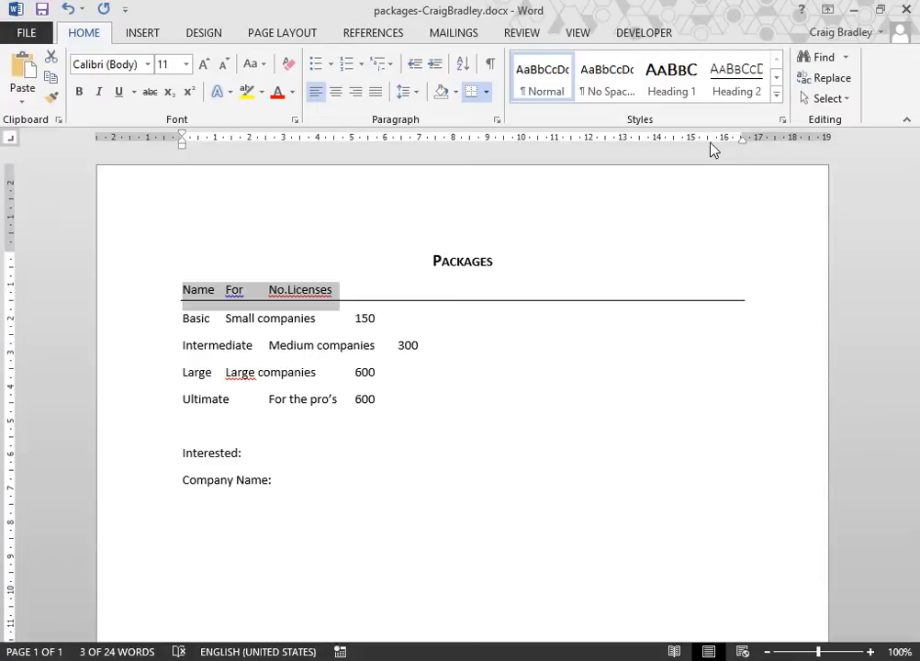
left_click_drag(707, 145, 717, 147)
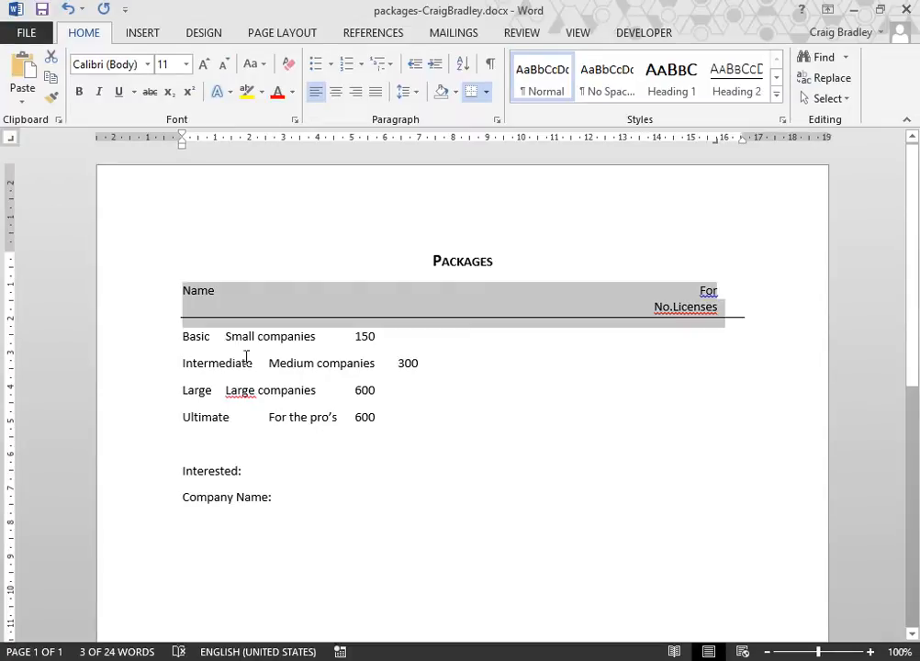
left_click(12, 142)
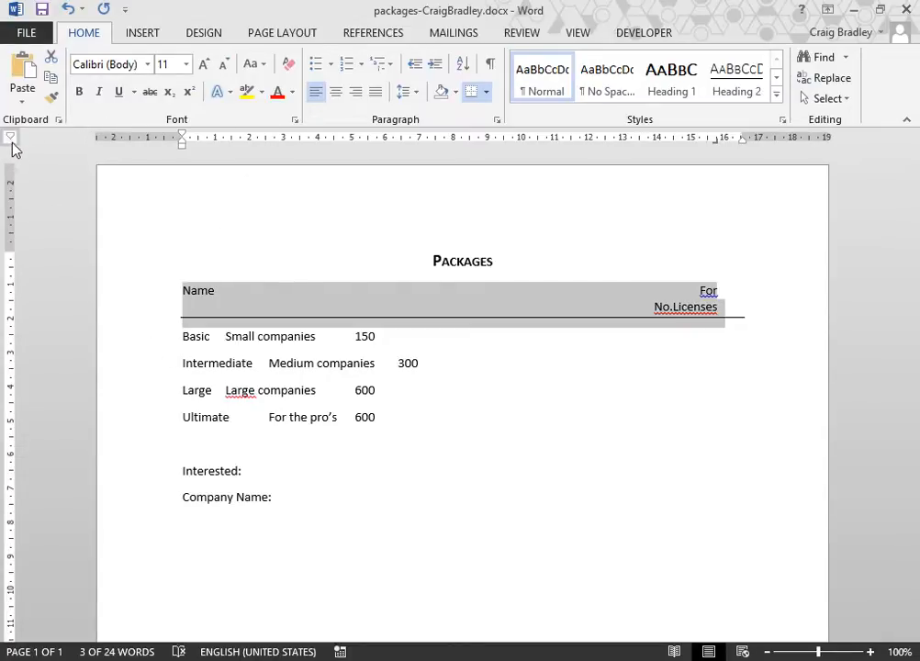
left_click(12, 139)
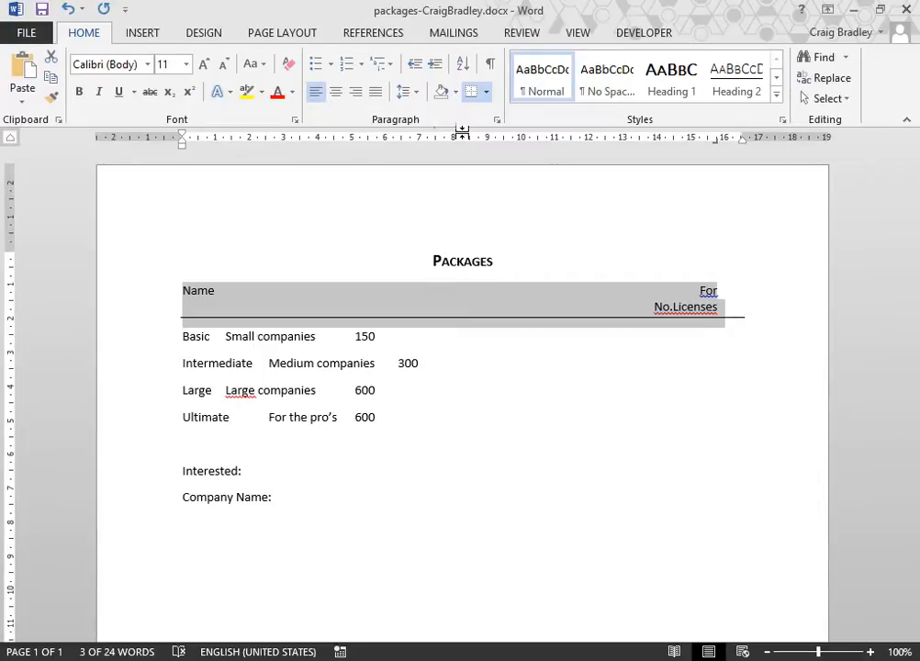
left_click(497, 120)
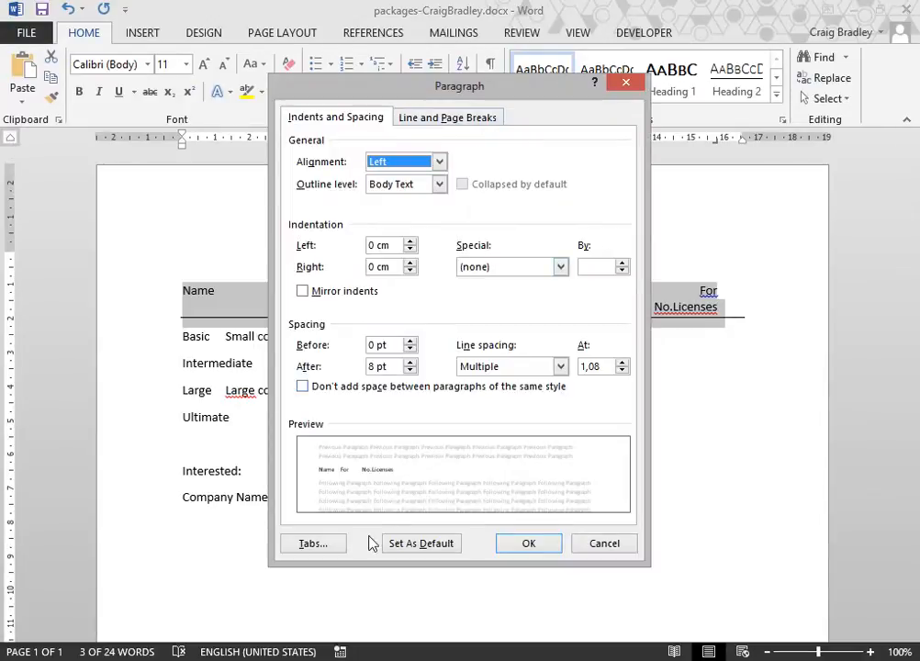
left_click(624, 550)
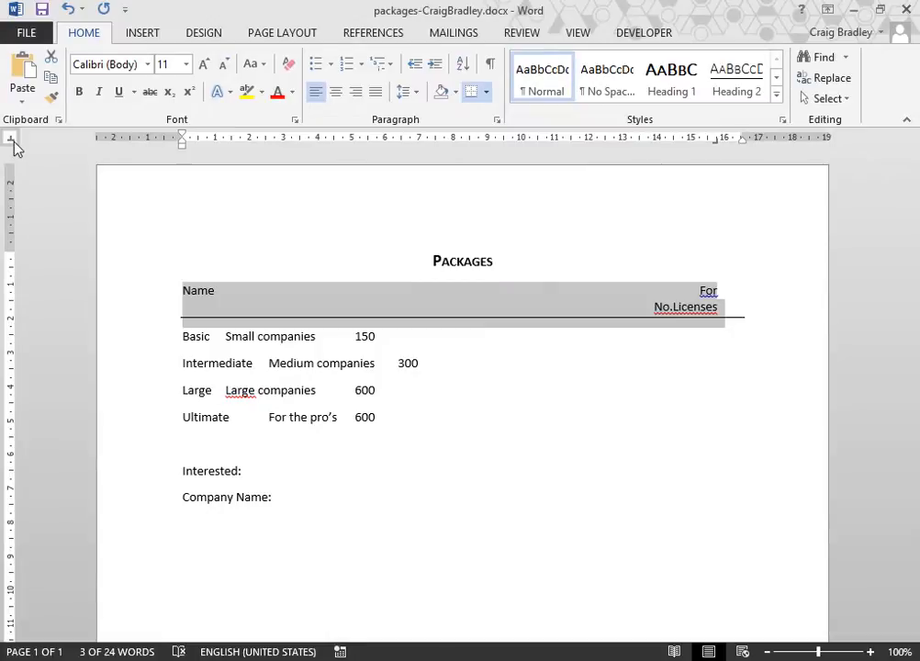
left_click(421, 138)
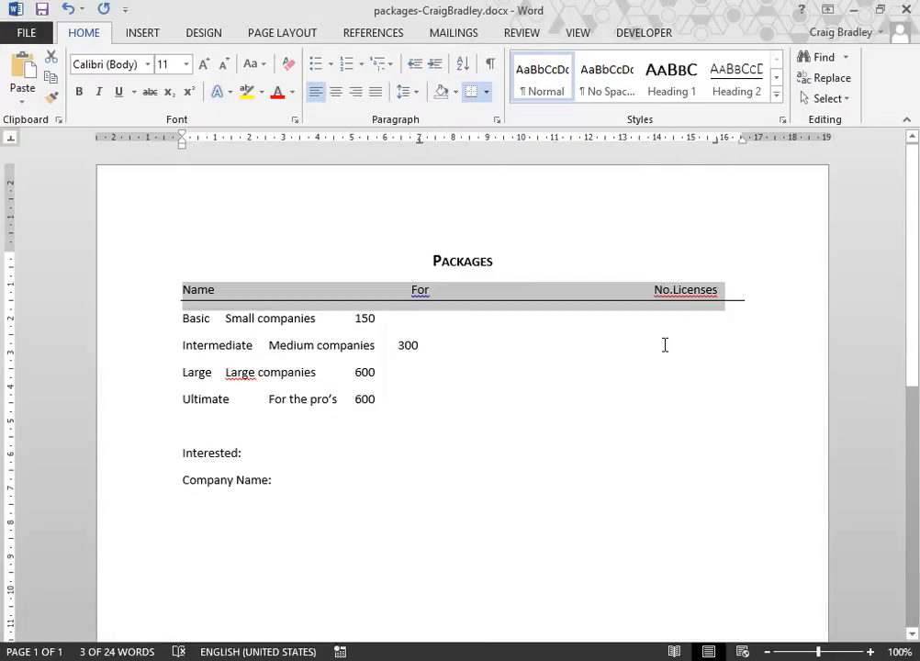
left_click(576, 330)
- Make the Name, For and No.Licenses header line bold
left_click(744, 292)
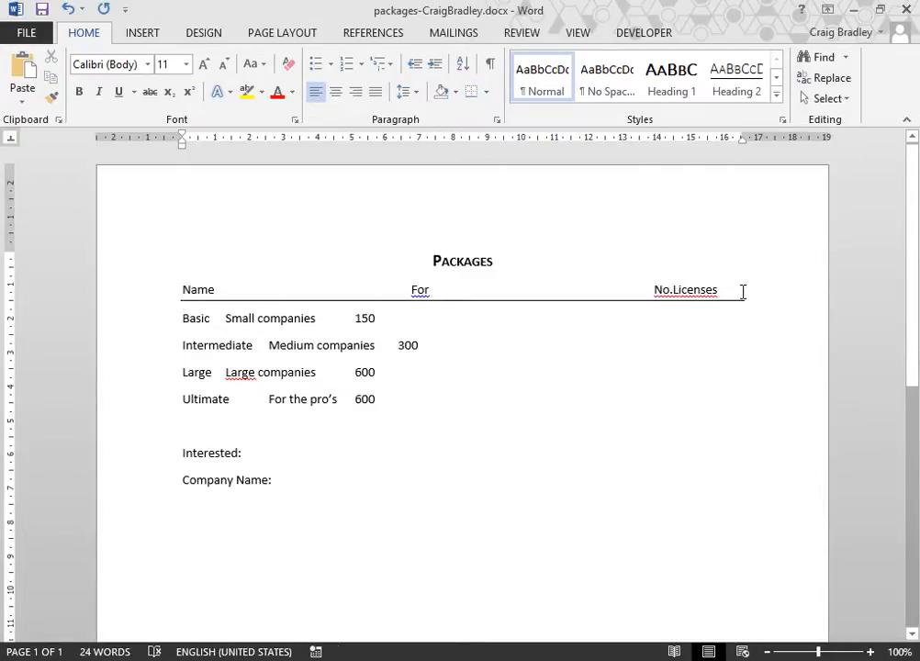
triple_click(745, 292)
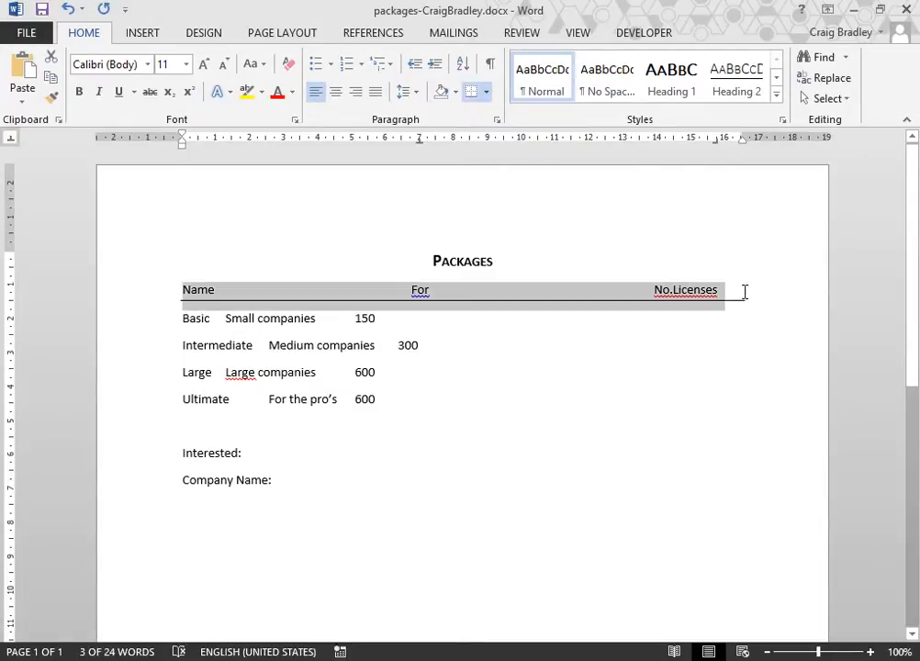
key("ctrl+b")
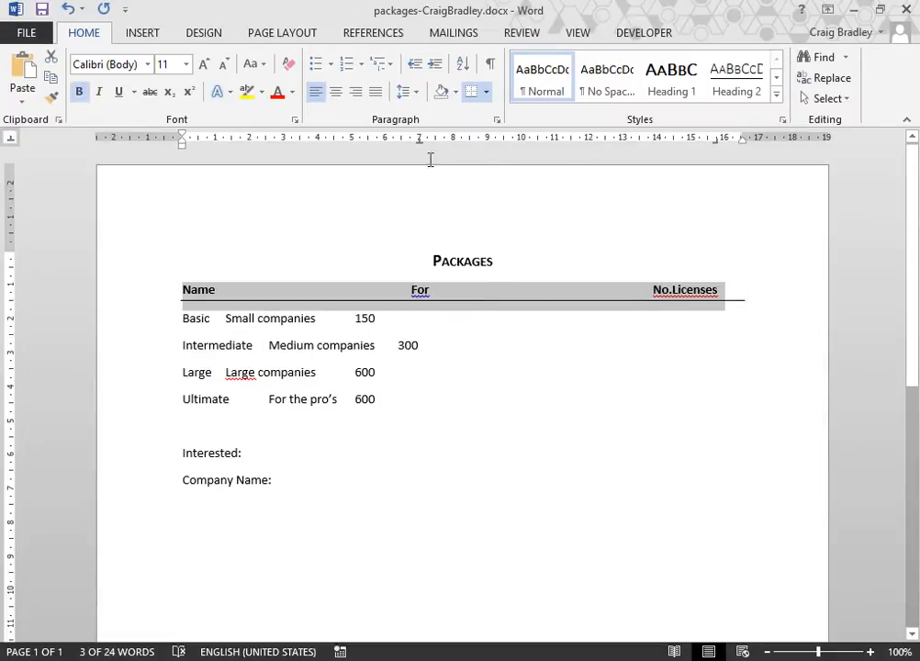
left_click(419, 348)
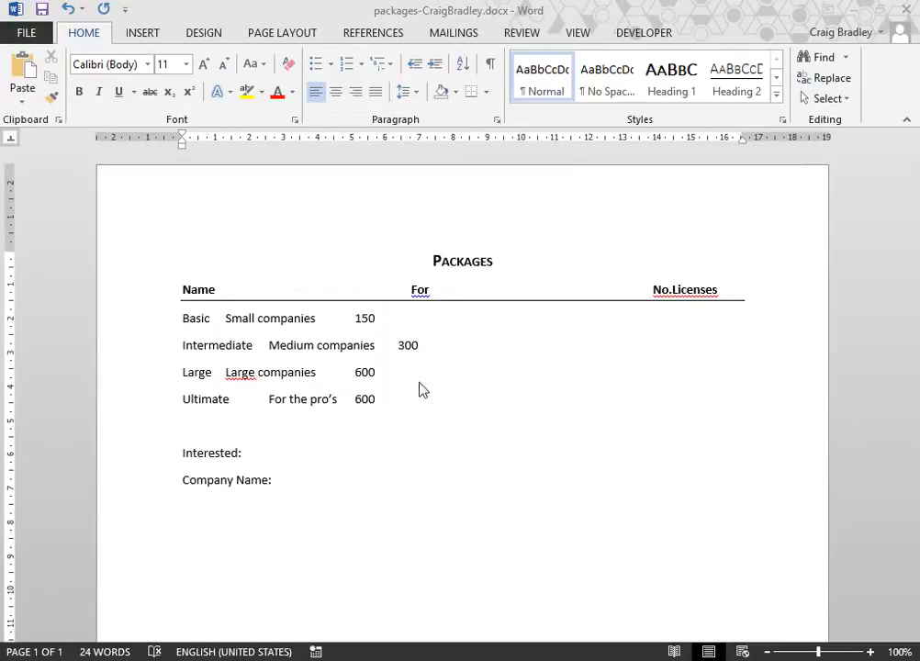
- Set a centre tab stop at about 7 cm and a right tab stop at about 15.75 cm on the four package lines
left_click_drag(410, 415, 230, 324)
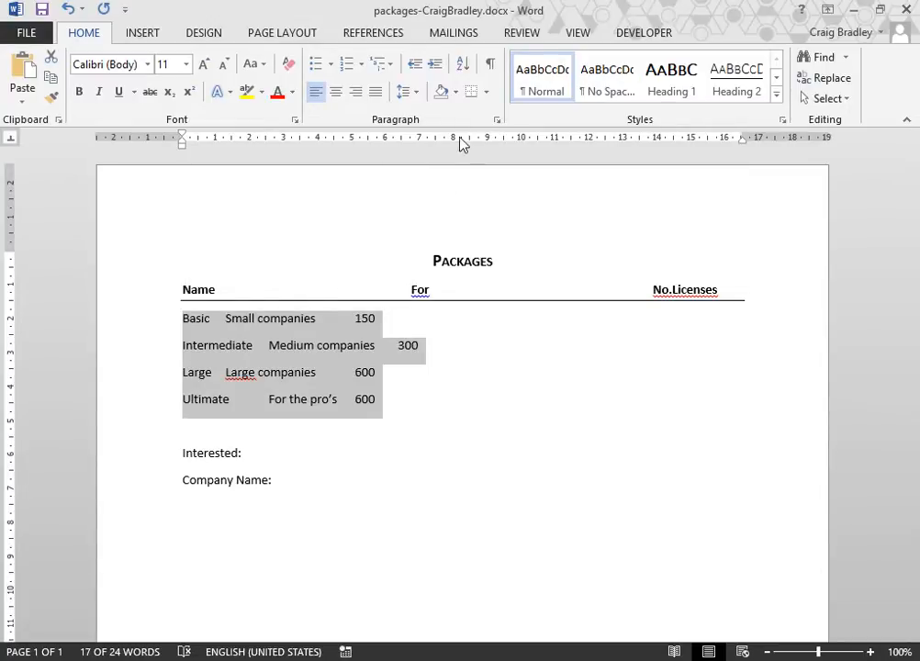
left_click_drag(425, 144, 421, 139)
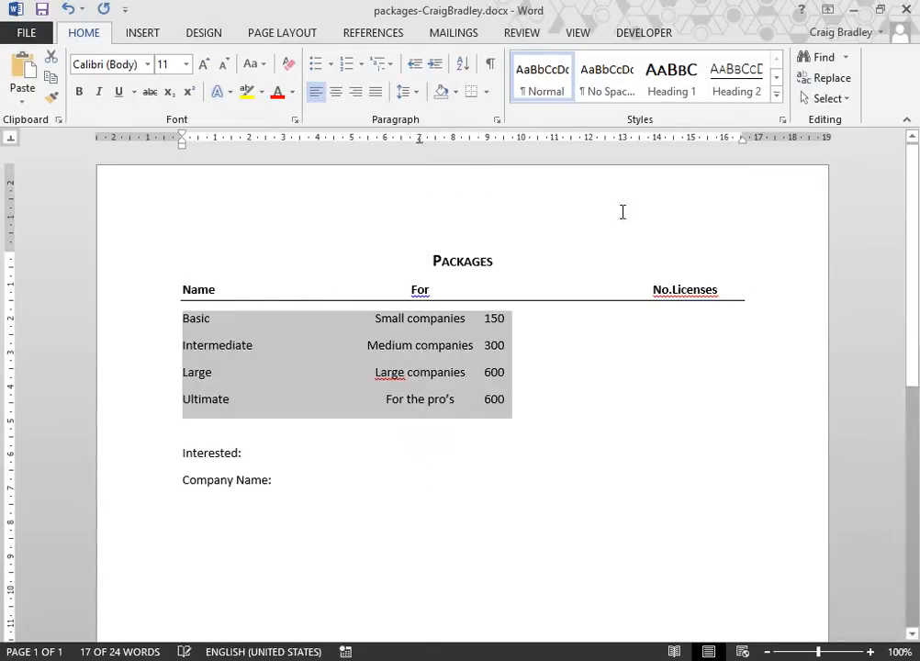
left_click(11, 138)
left_click_drag(696, 144, 720, 144)
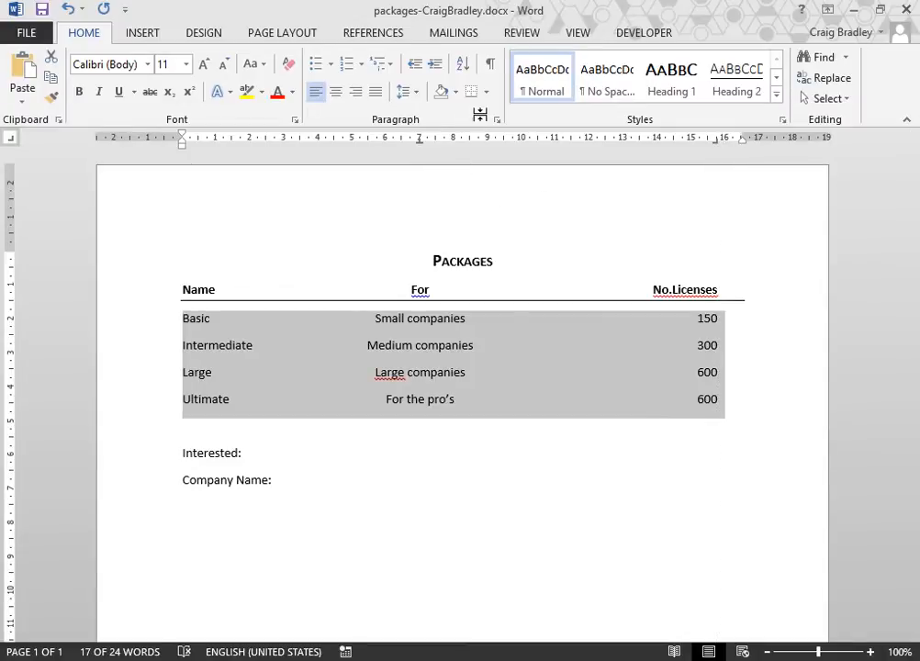
- Give the 15.75 cm tab stop on the package lines a dotted leader
double_click(719, 143)
left_click(354, 247)
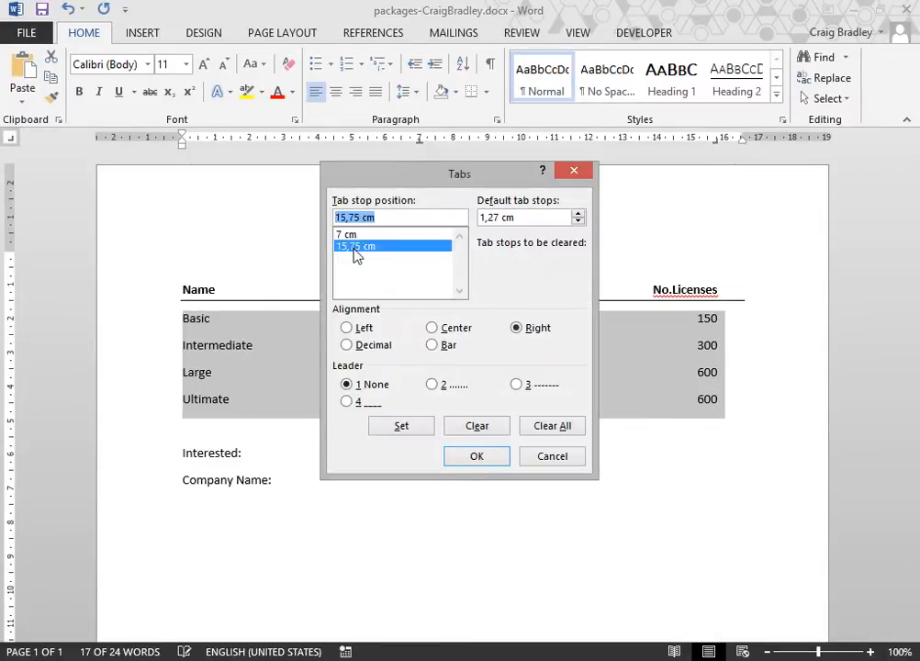
left_click(433, 386)
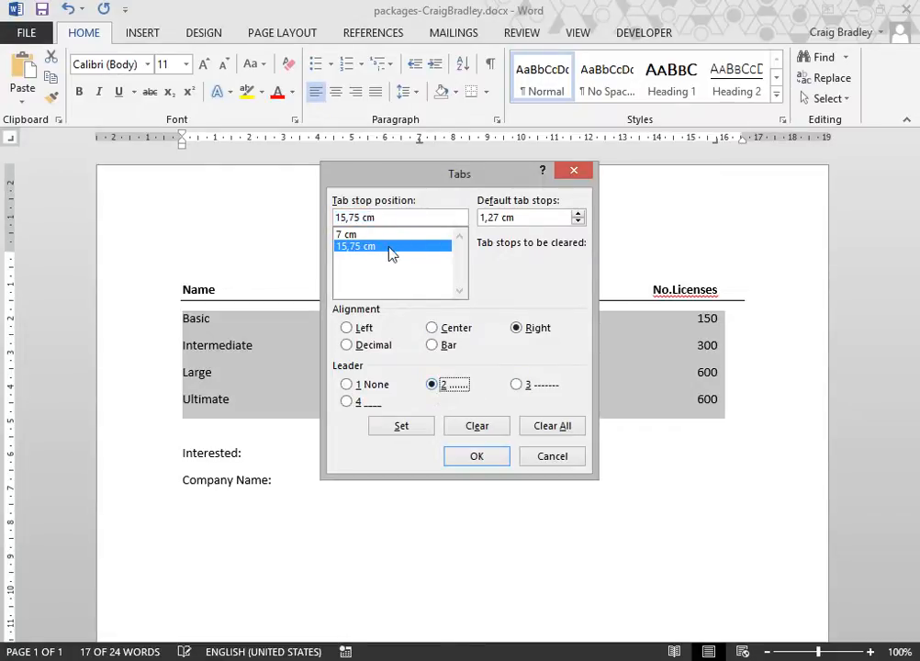
left_click(389, 248)
left_click(435, 386)
left_click(404, 428)
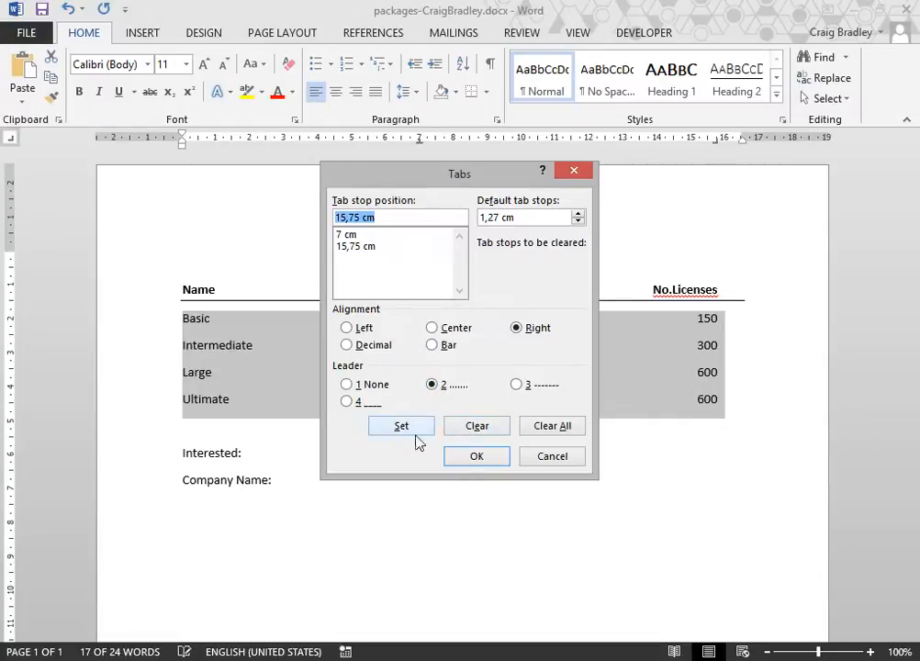
left_click(485, 463)
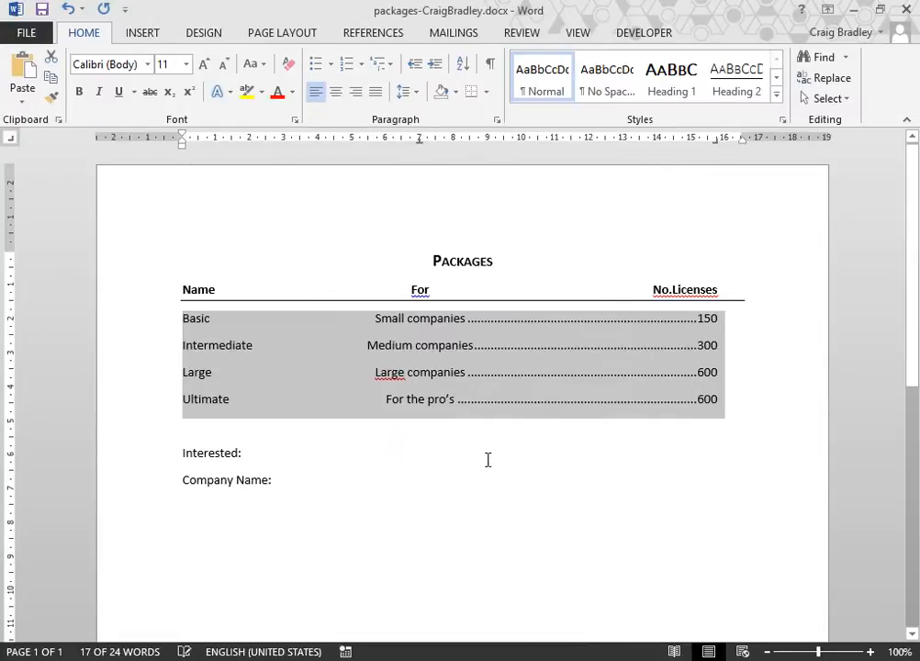
left_click(488, 460)
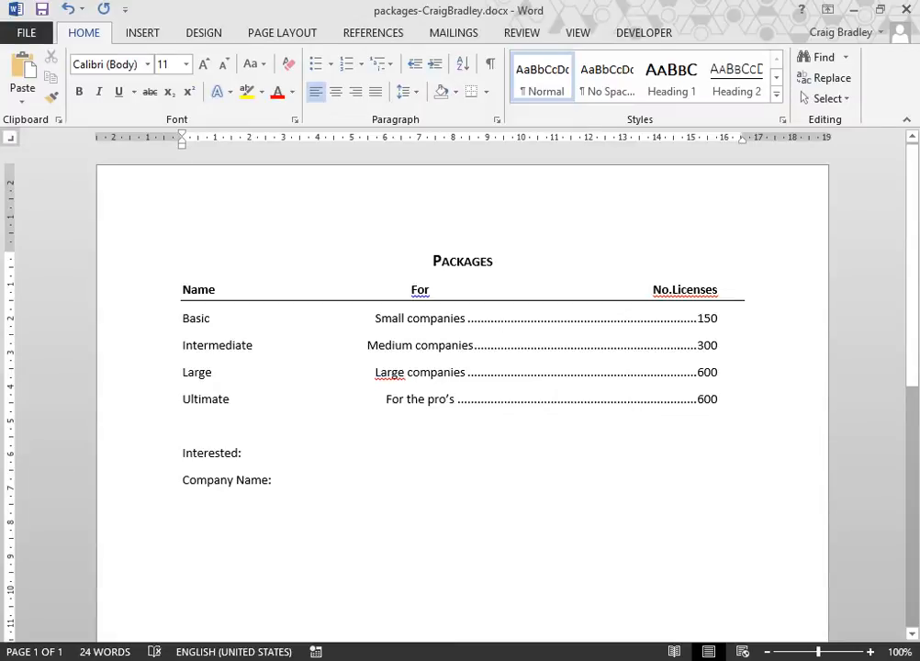
- Make sure Developer is enabled among the ribbon's main tabs and display its commands
right_click(879, 87)
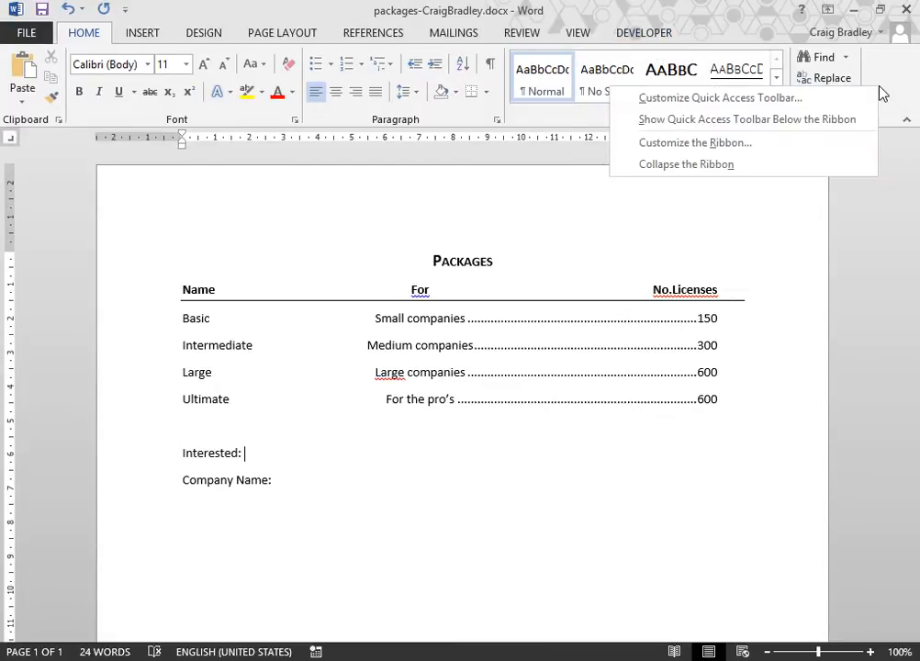
left_click(817, 143)
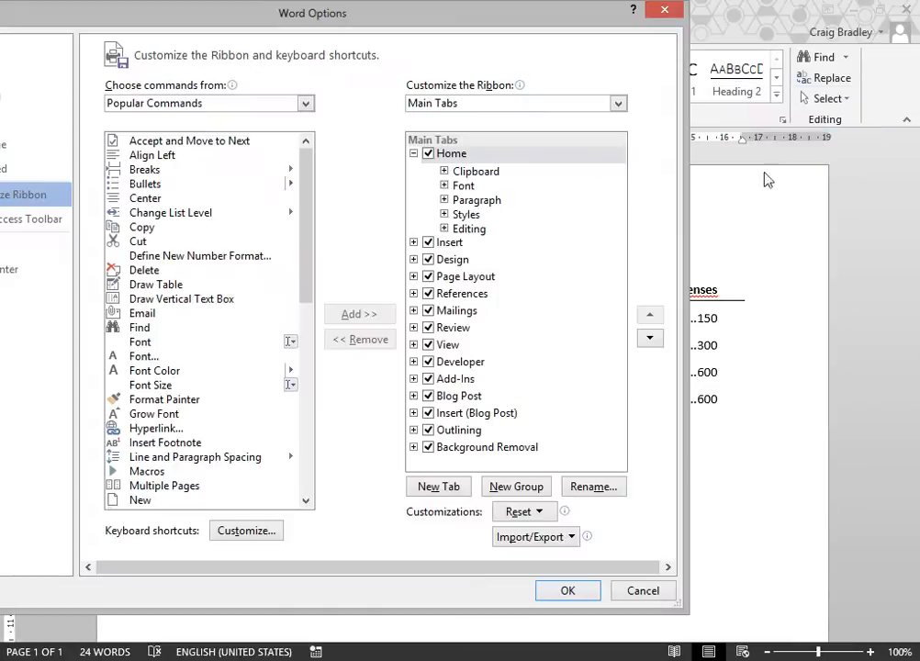
left_click(429, 362)
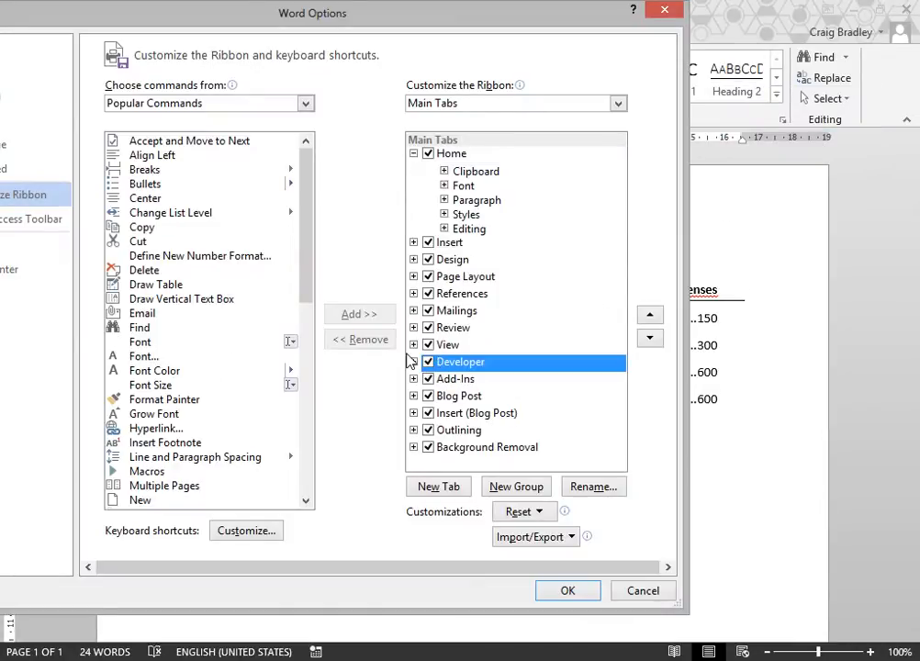
double_click(428, 362)
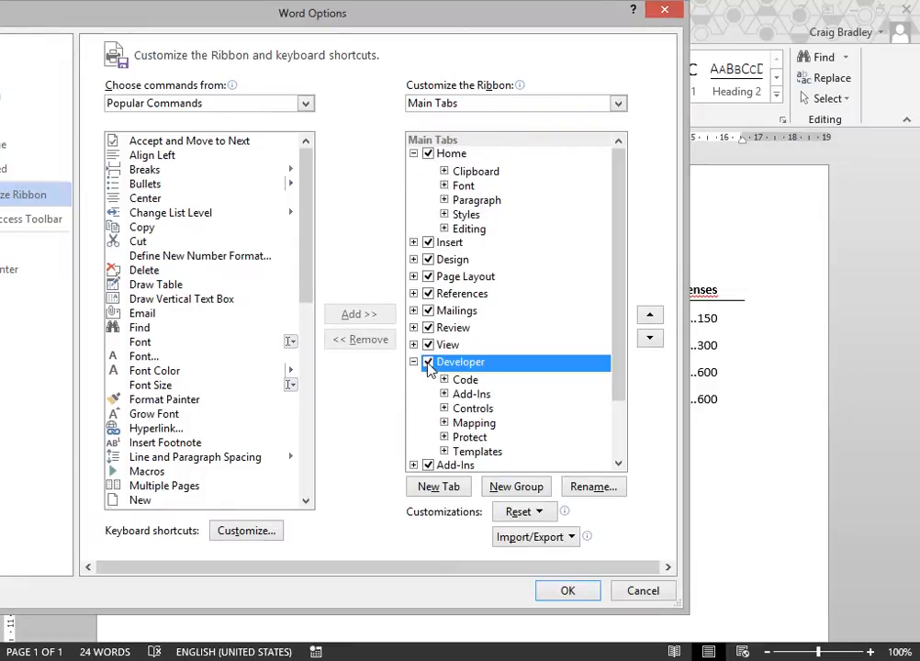
left_click(551, 588)
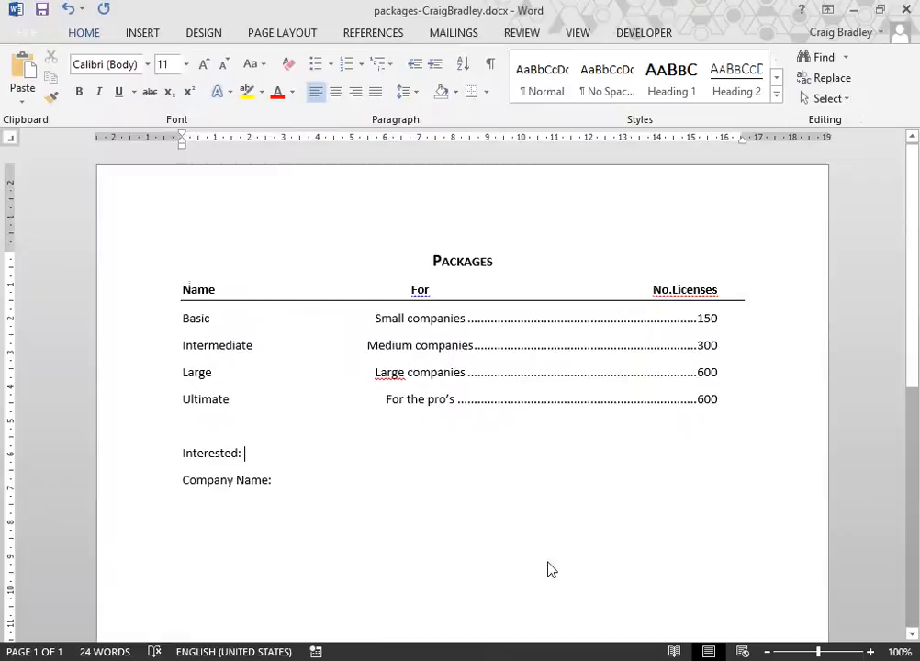
left_click(666, 36)
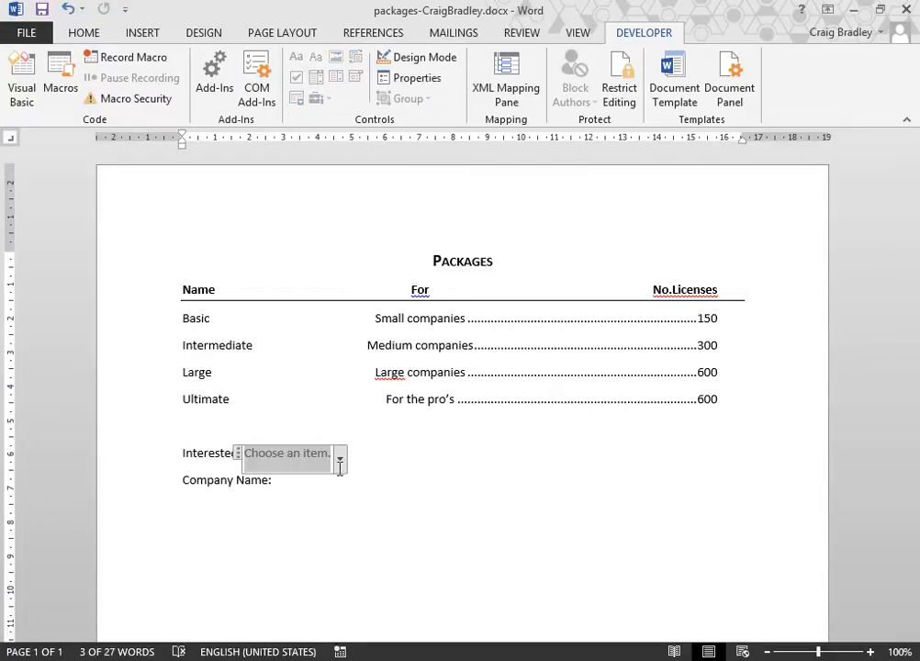
left_click(340, 468)
left_click(319, 490)
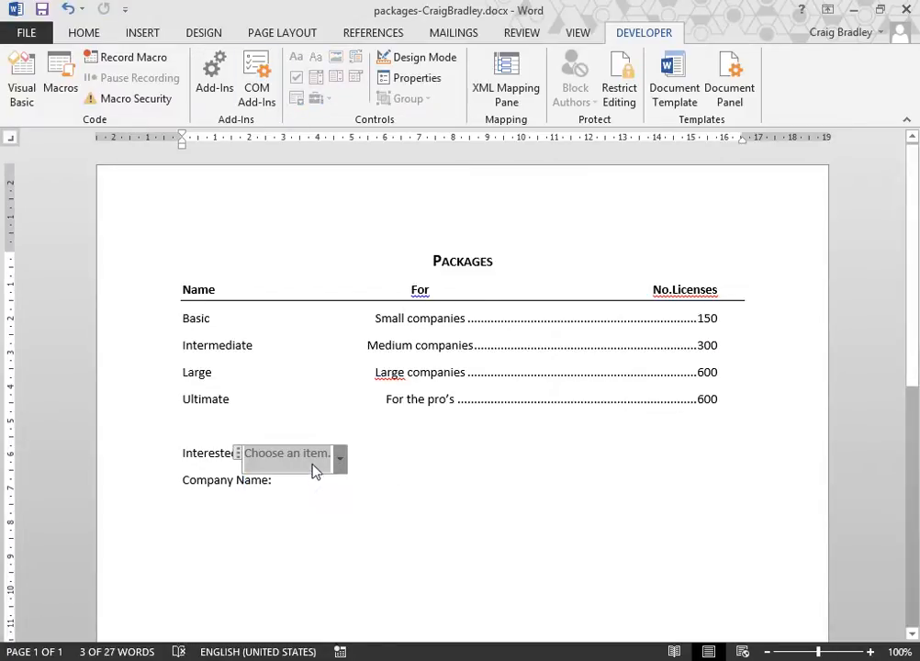
right_click(314, 468)
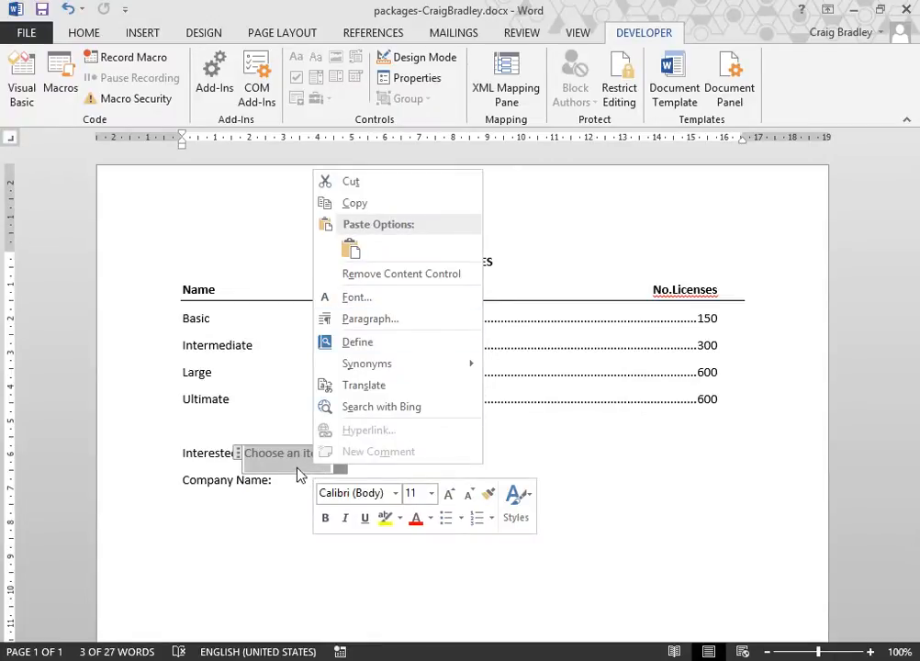
left_click(270, 462)
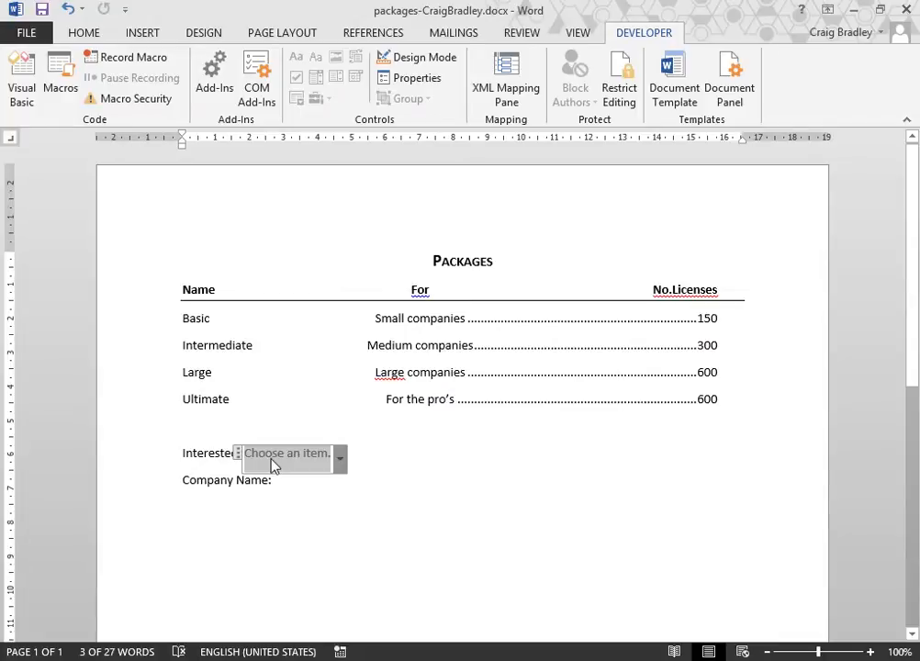
type("sdf")
key("BackSpace")
key("BackSpace")
key("BackSpace")
key("BackSpace")
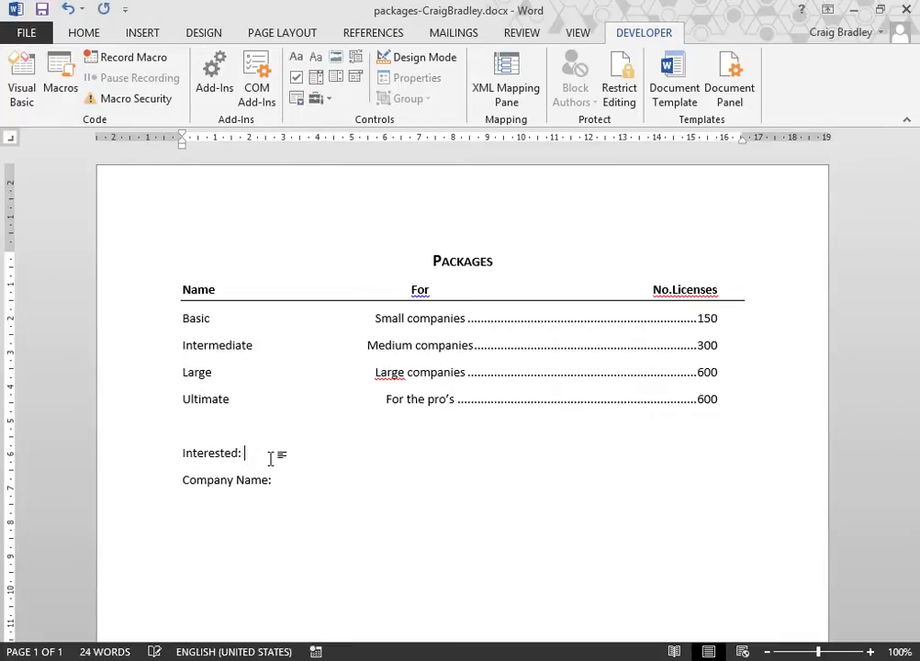
type("Yes")
key("Return")
key("BackSpace")
- Insert a combo box content control after "Interested:" and inspect its choices
left_click(315, 78)
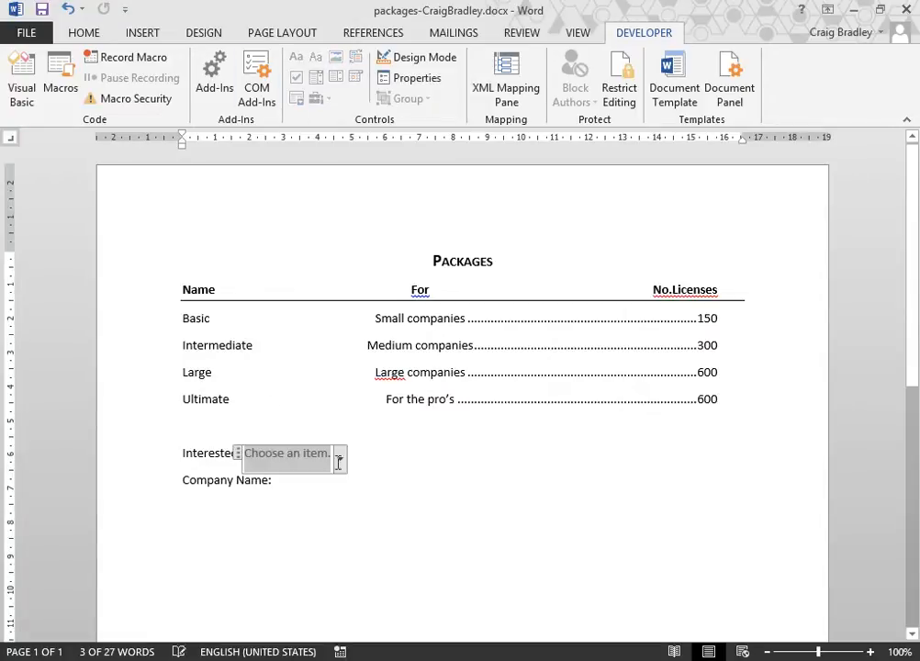
left_click(239, 454)
left_click(241, 461)
right_click(241, 461)
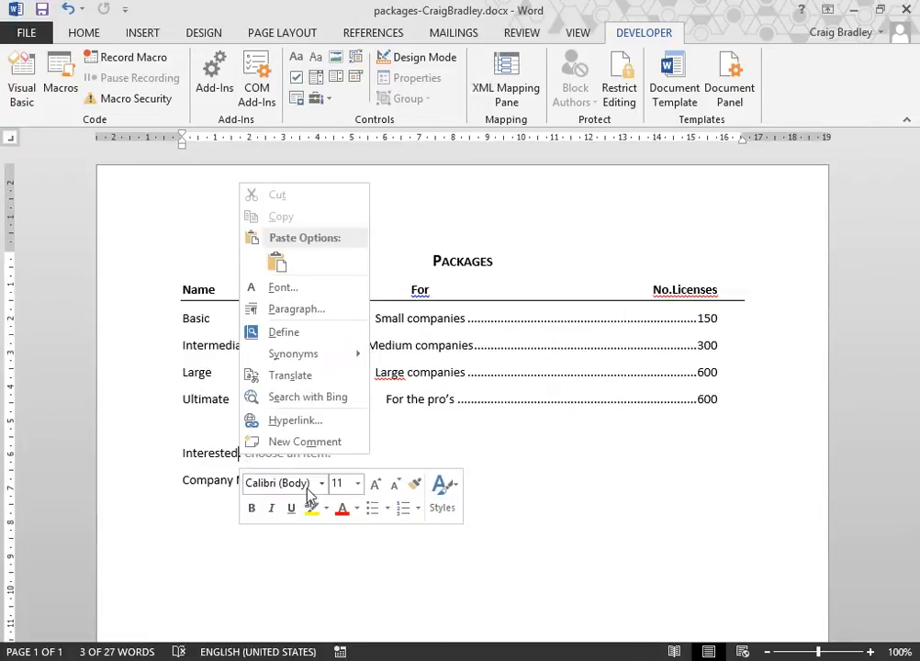
left_click(321, 482)
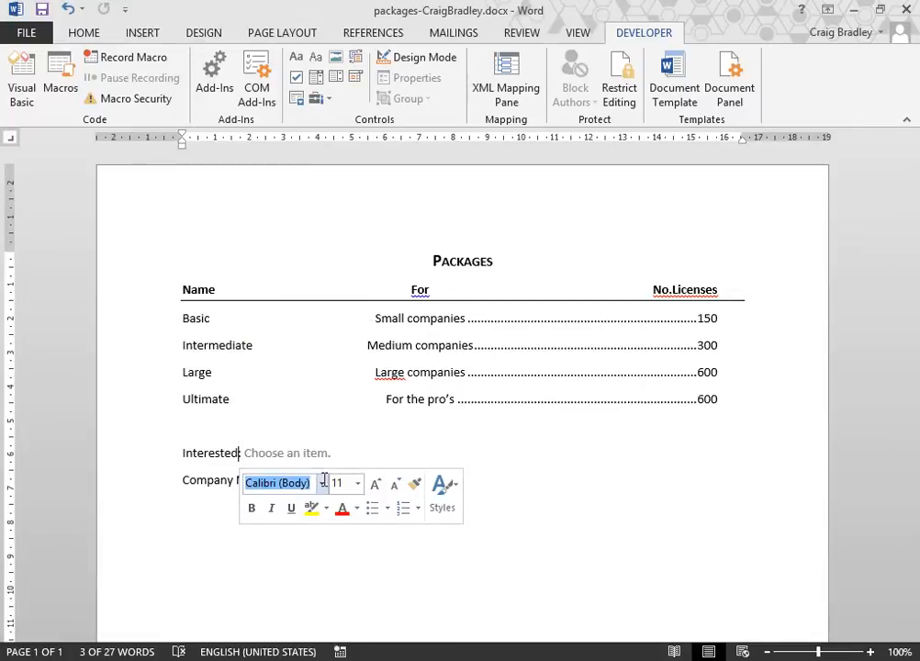
left_click(302, 459)
left_click(338, 459)
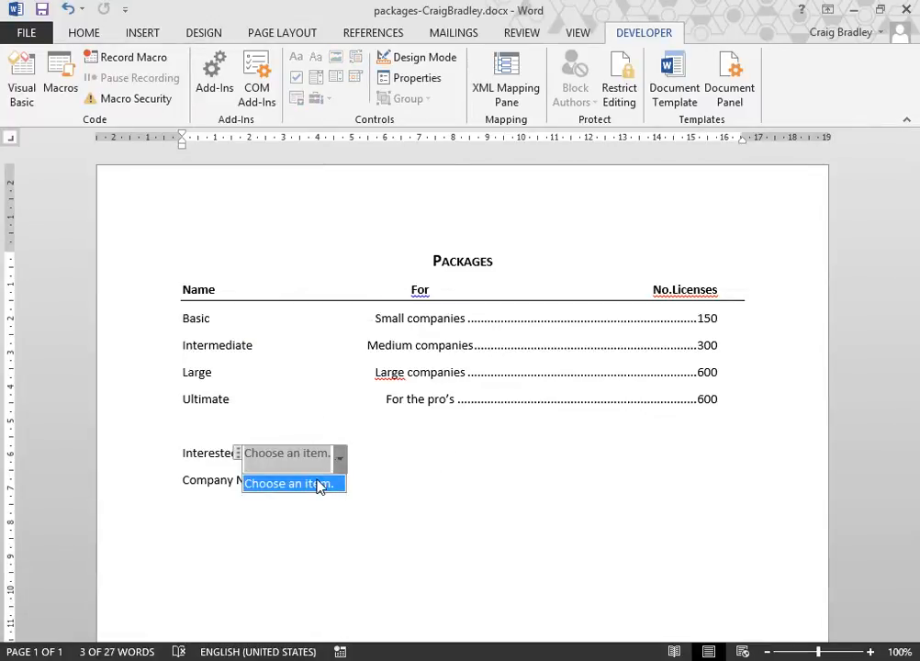
right_click(319, 485)
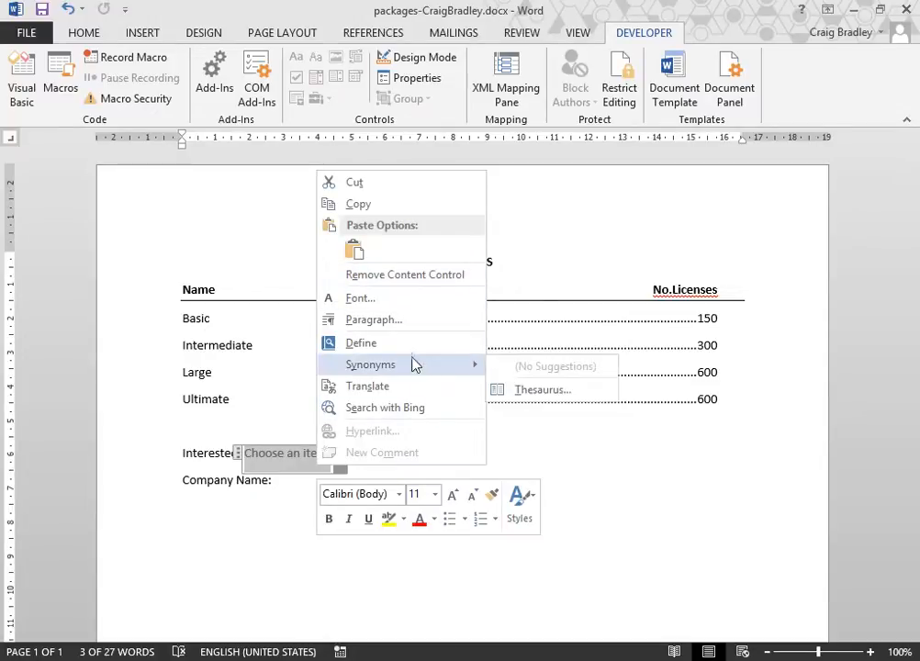
left_click(288, 462)
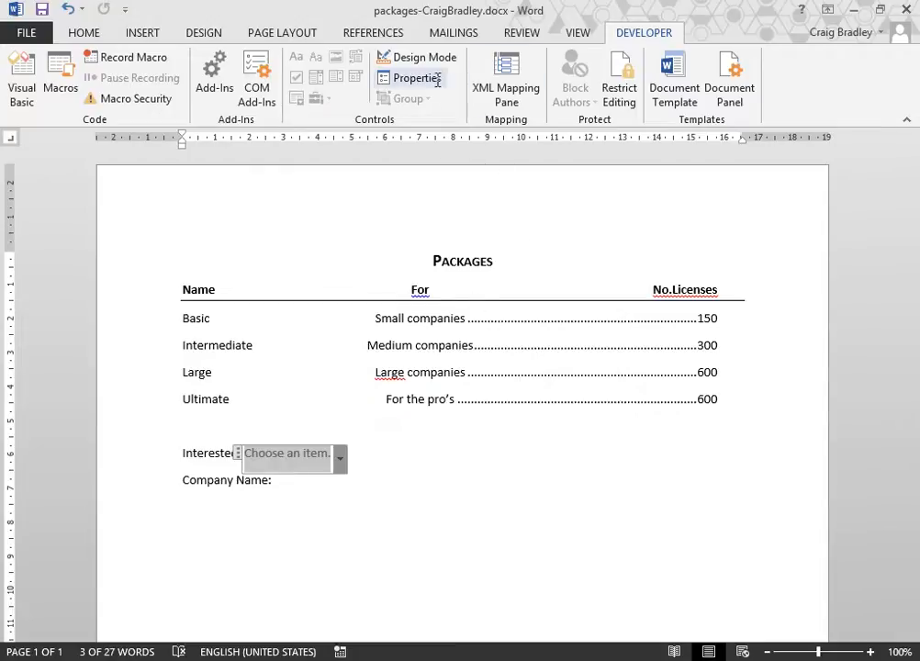
- Add a choice with display name Yes and value Yes to the Interested control's properties
left_click(415, 78)
left_click_drag(425, 124, 617, 173)
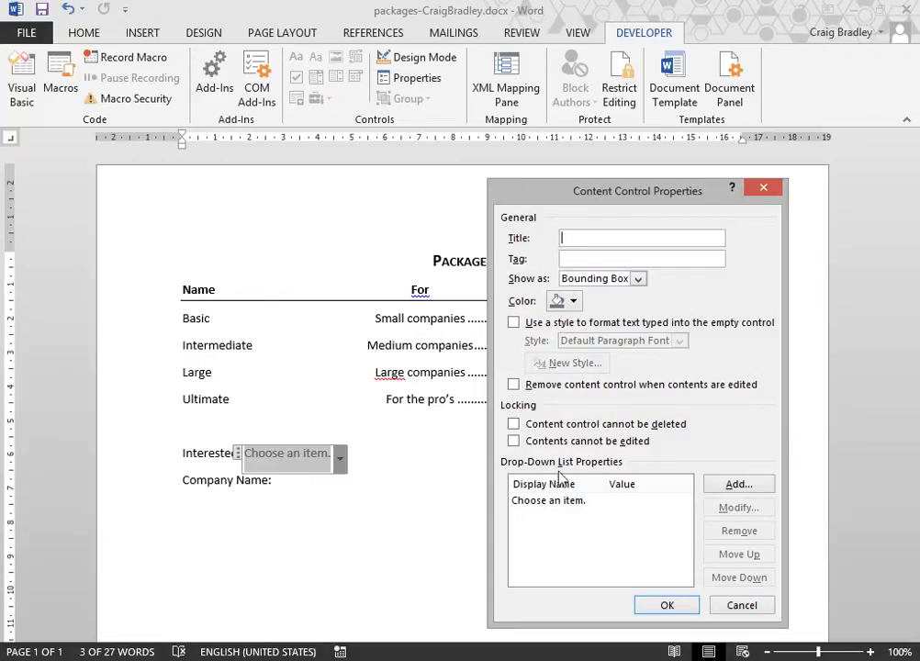
left_click(737, 485)
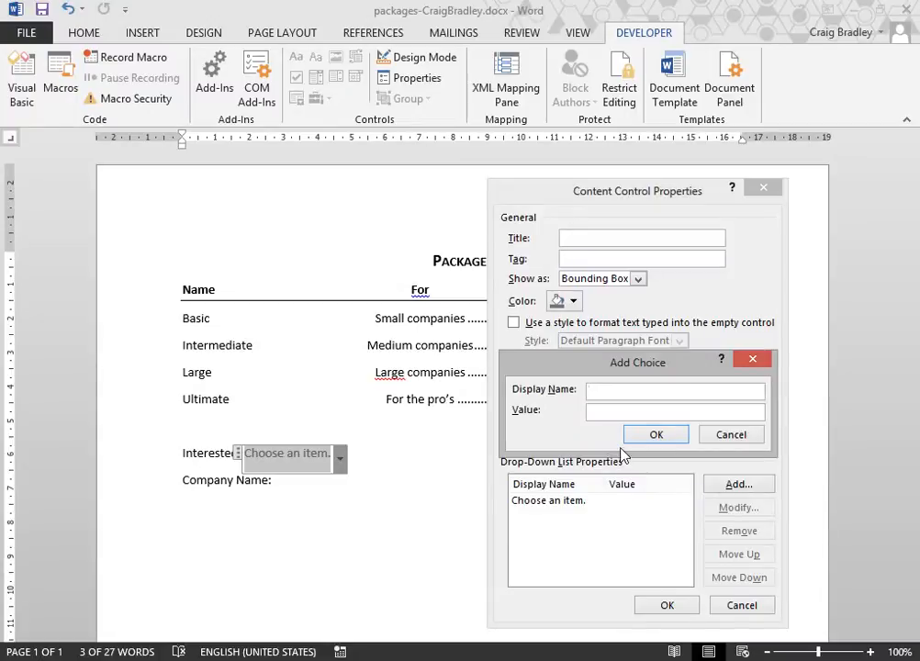
type("Yes")
key("Tab")
type("1Yes")
left_click(654, 435)
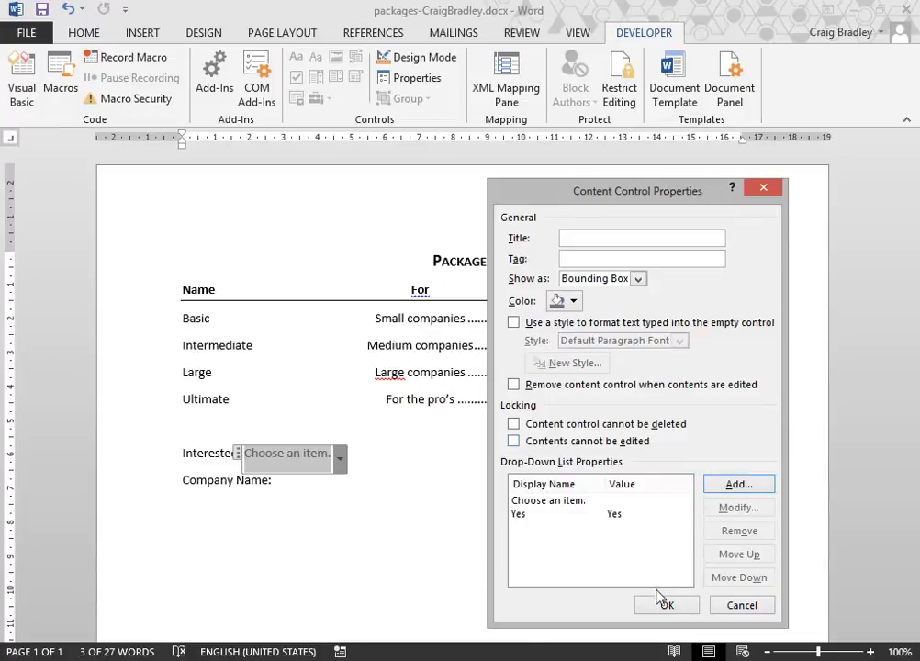
- Add a choice with display name No and value No to the Interested control, apply the properties and check its list
left_click(736, 487)
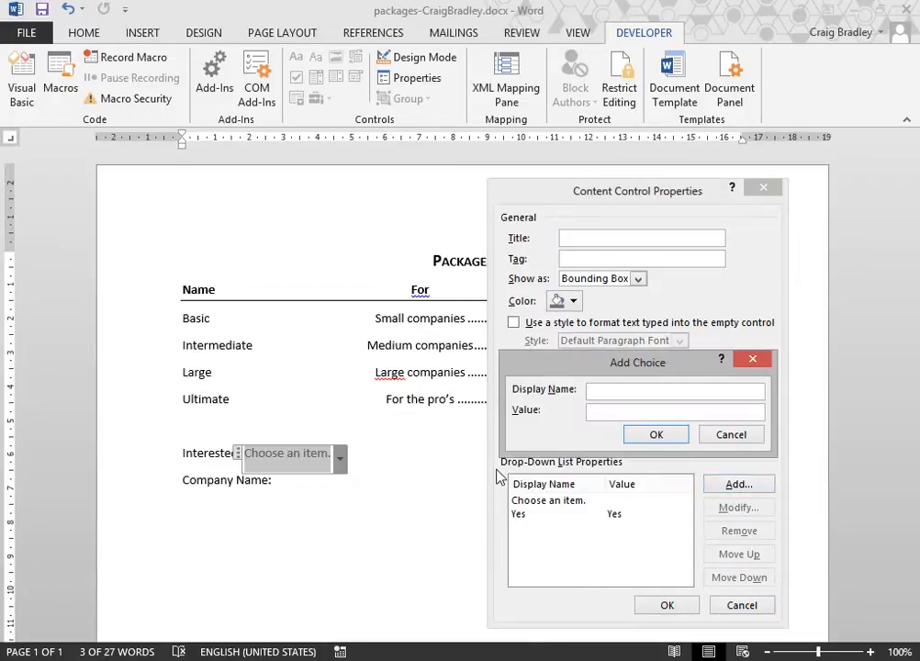
type("No")
key("Tab")
type("No")
left_click(634, 437)
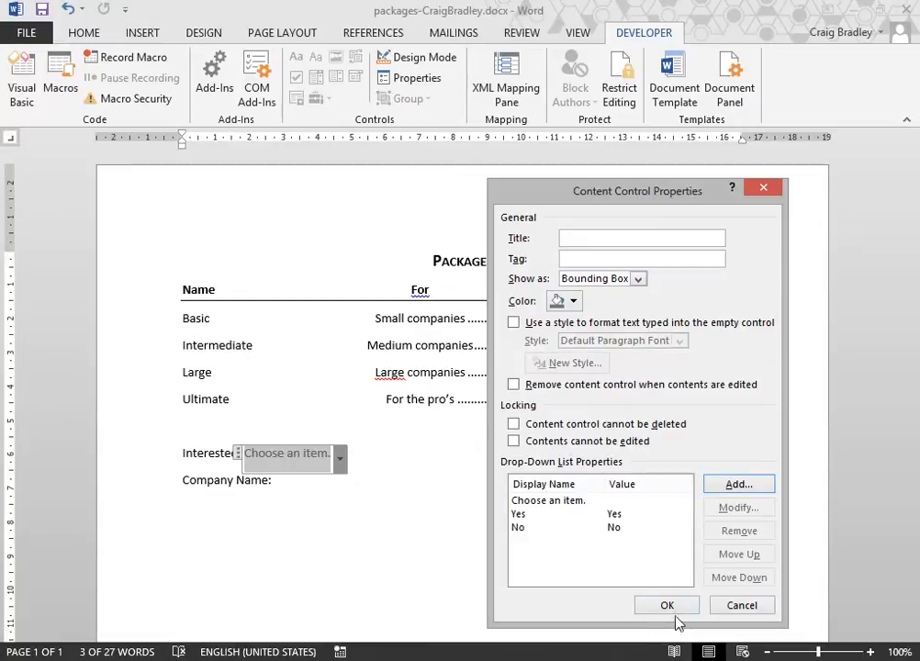
left_click(643, 604)
left_click(356, 472)
left_click(346, 457)
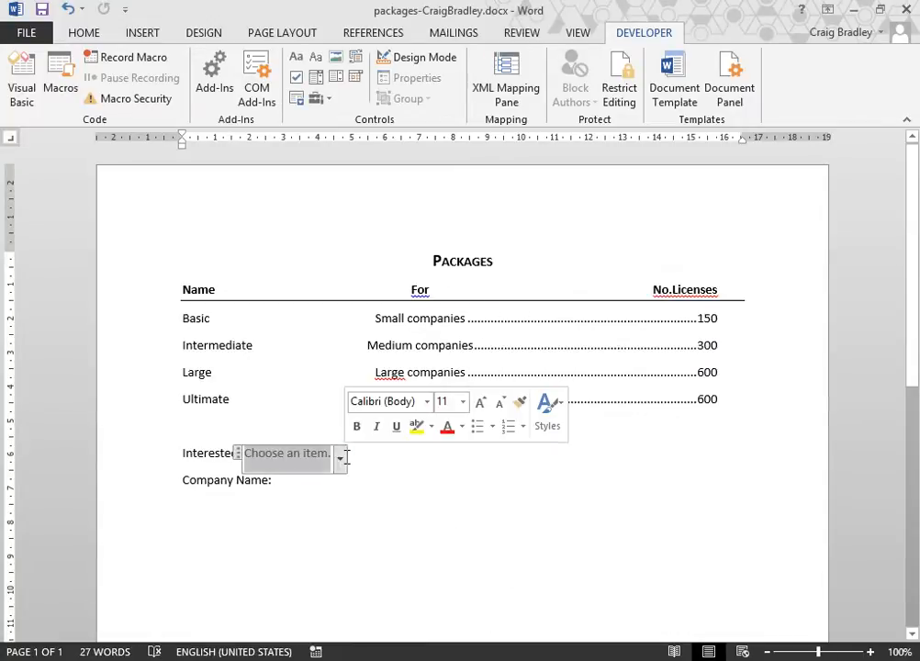
left_click(341, 456)
- Insert a rich text content control after "Company Name:"
left_click(354, 497)
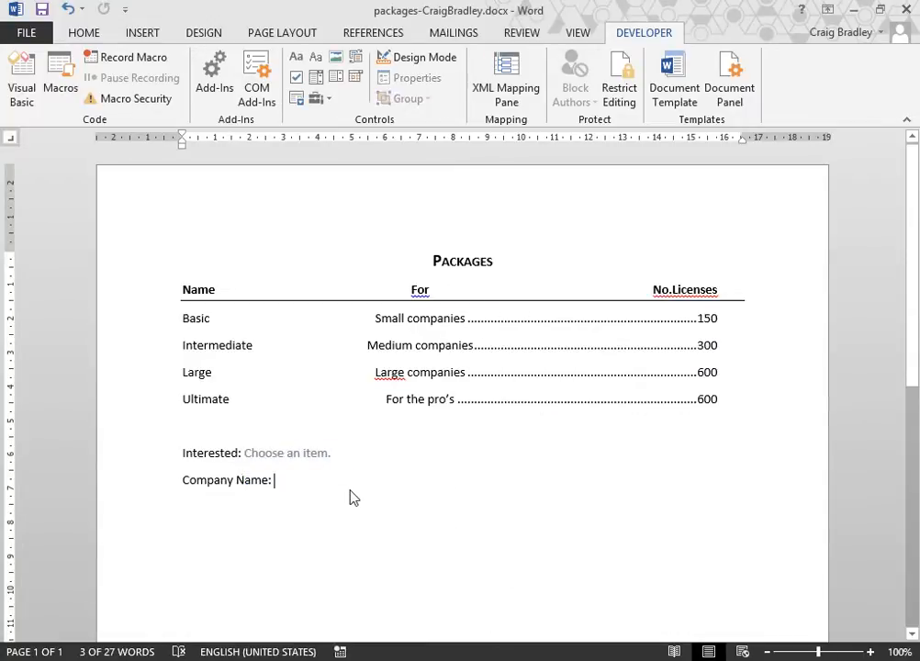
left_click(296, 59)
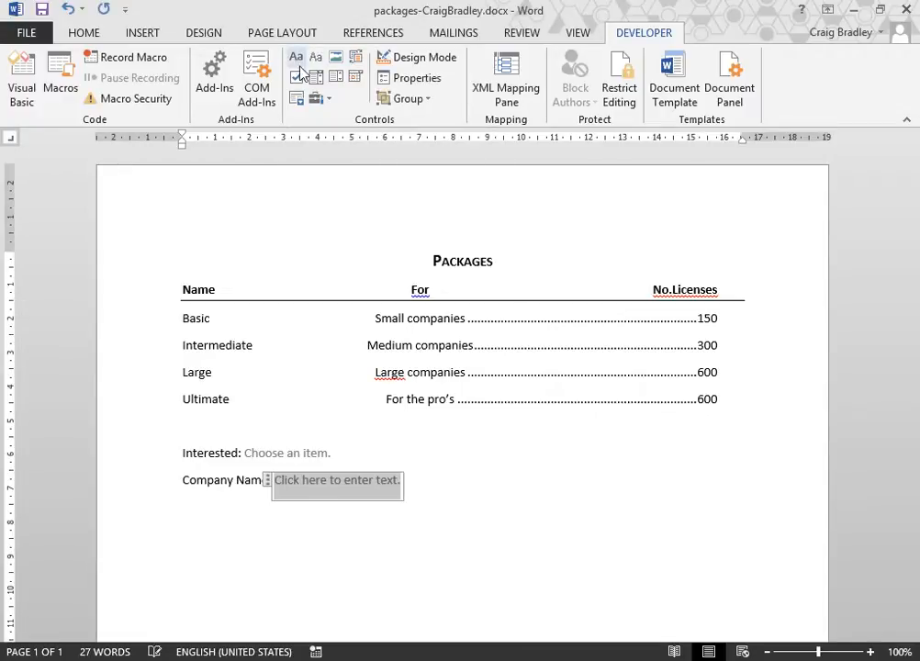
left_click(513, 455)
left_click(349, 362)
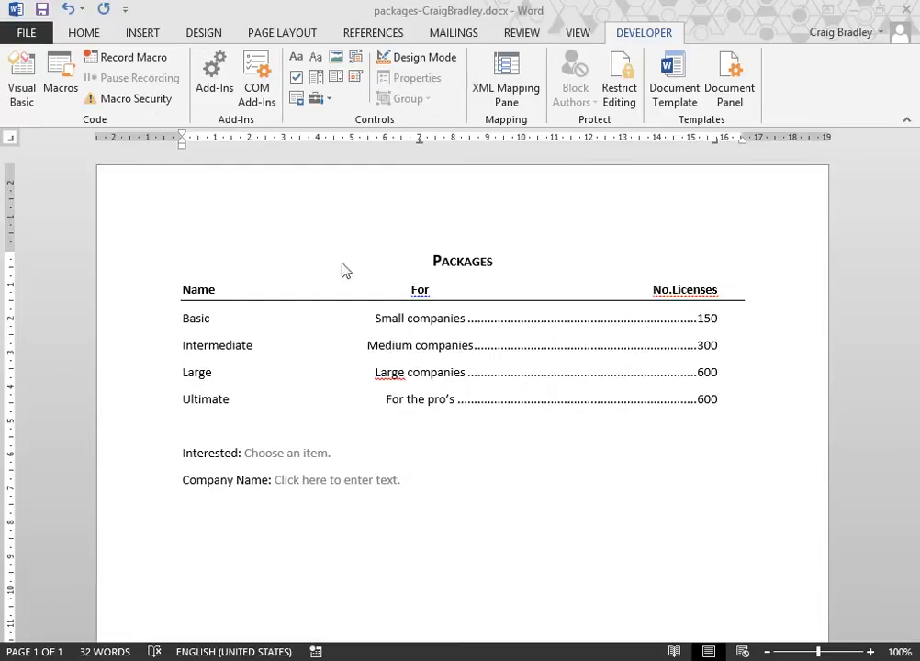
- Set the document's editing restrictions to allow only Filling in forms
left_click(632, 94)
left_click(749, 266)
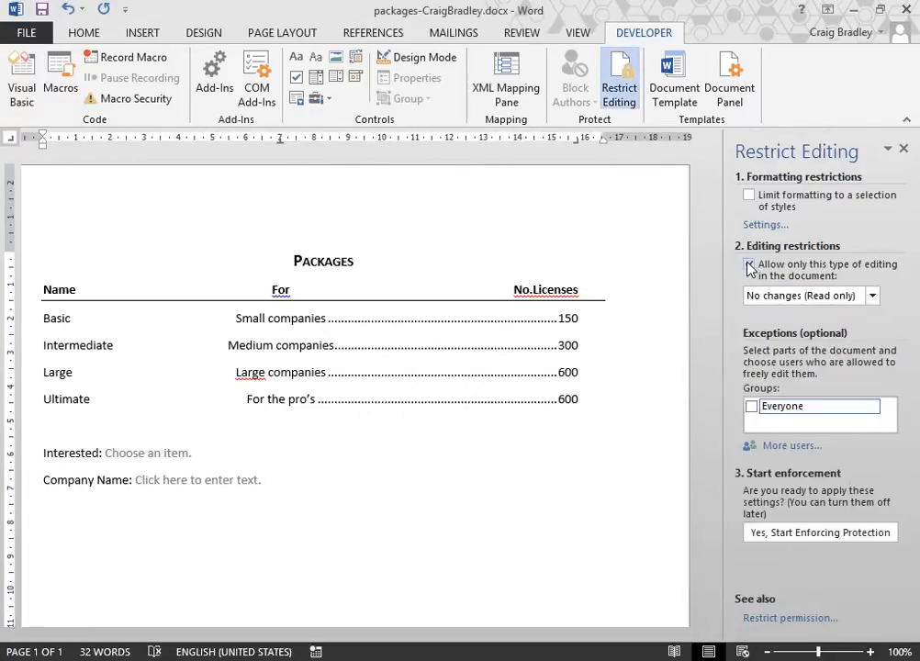
left_click(771, 295)
left_click(776, 337)
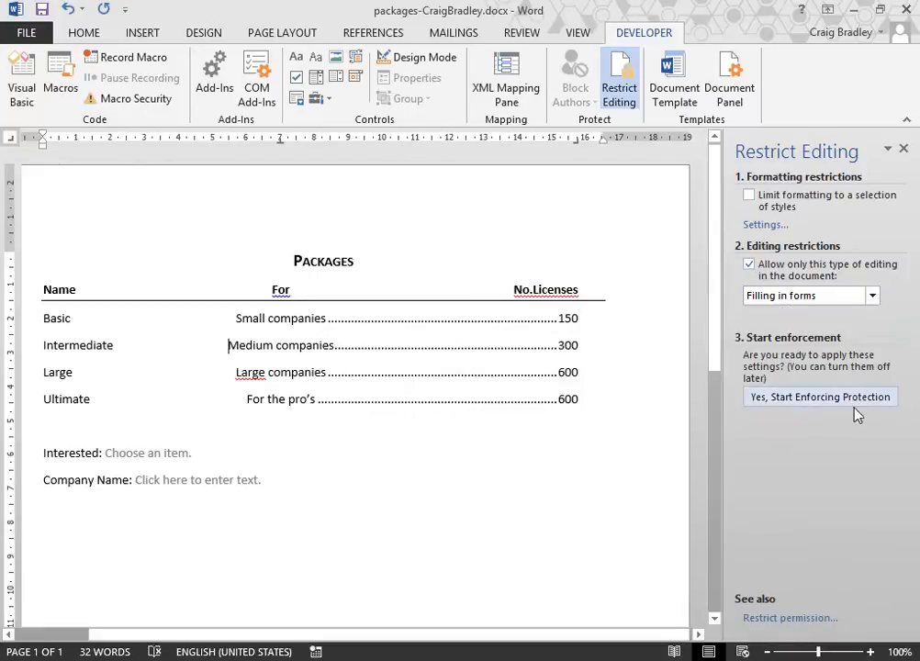
- Start enforcing the form protection without a password, and choose Yes in the Interested drop-down list
left_click(854, 404)
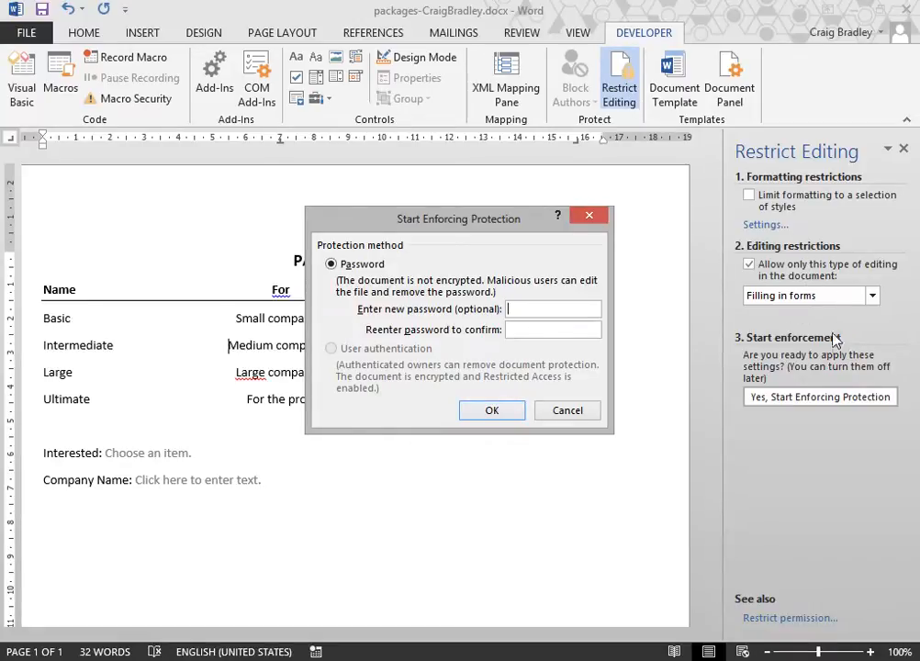
left_click(492, 411)
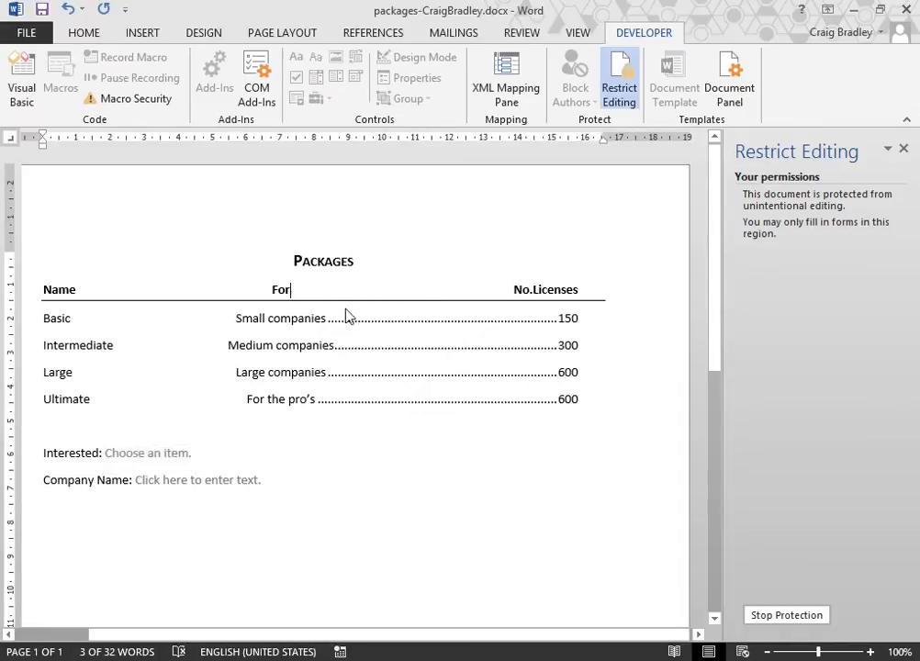
left_click(200, 459)
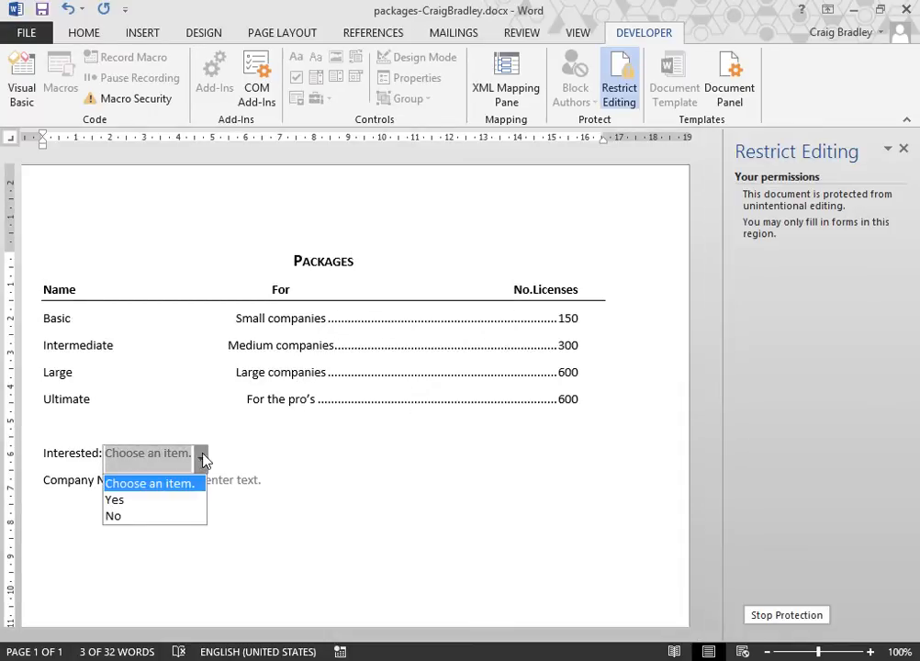
left_click(178, 499)
left_click(229, 493)
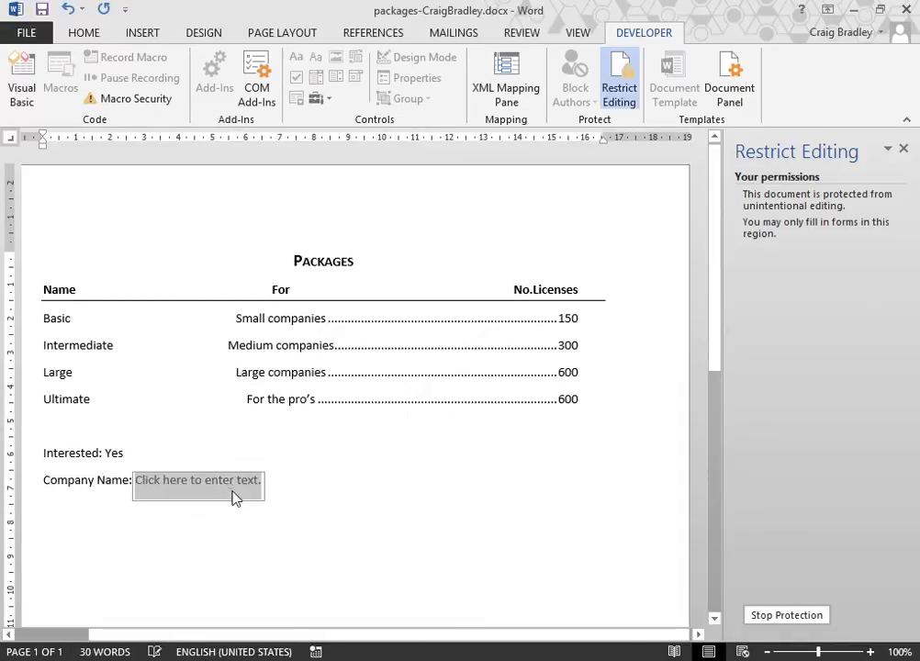
left_click(134, 454)
left_click(135, 455)
left_click(137, 498)
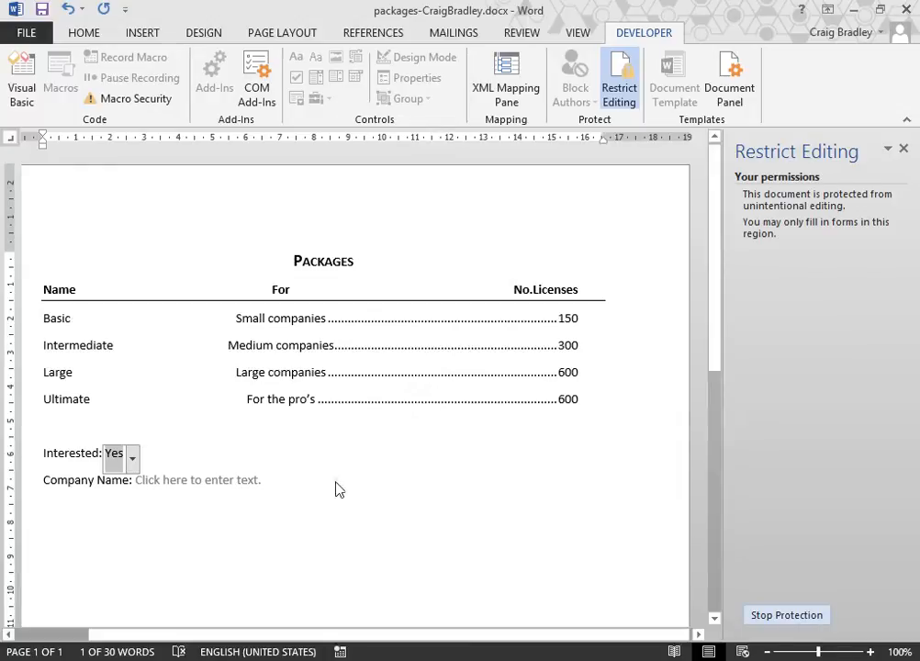
- Save and close the packages document, and open the AppsPamphlet folder in File Explorer
key("ctrl+s")
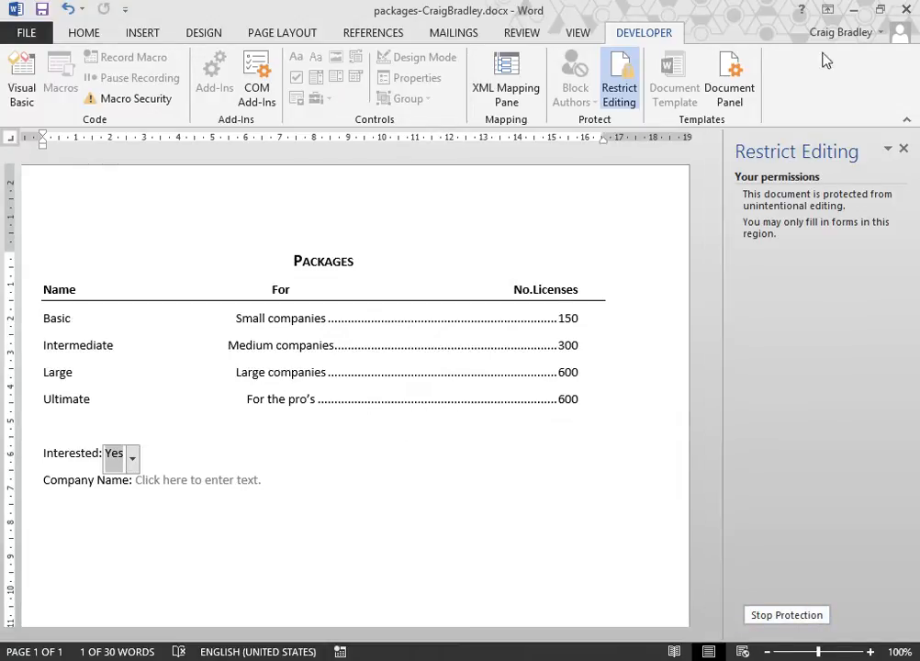
left_click(906, 12)
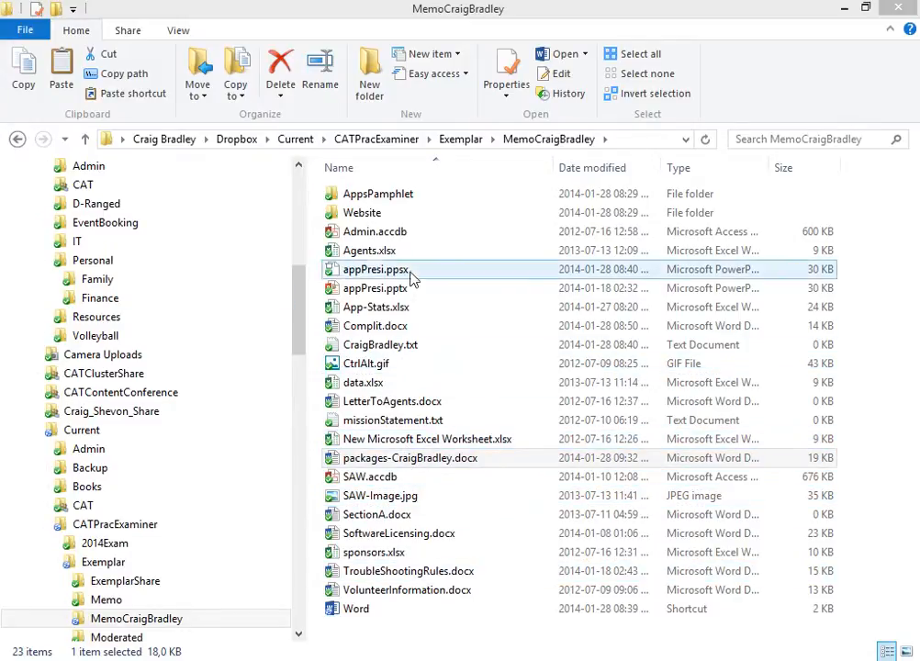
double_click(410, 196)
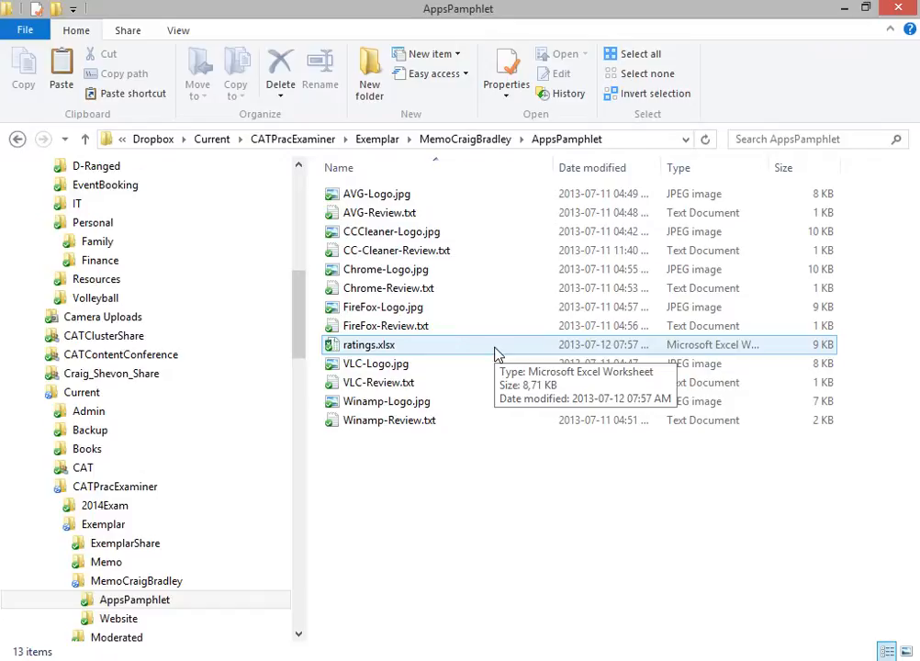
- Create a new Word document named AppsBrochure in the AppsPamphlet folder and open it
right_click(420, 493)
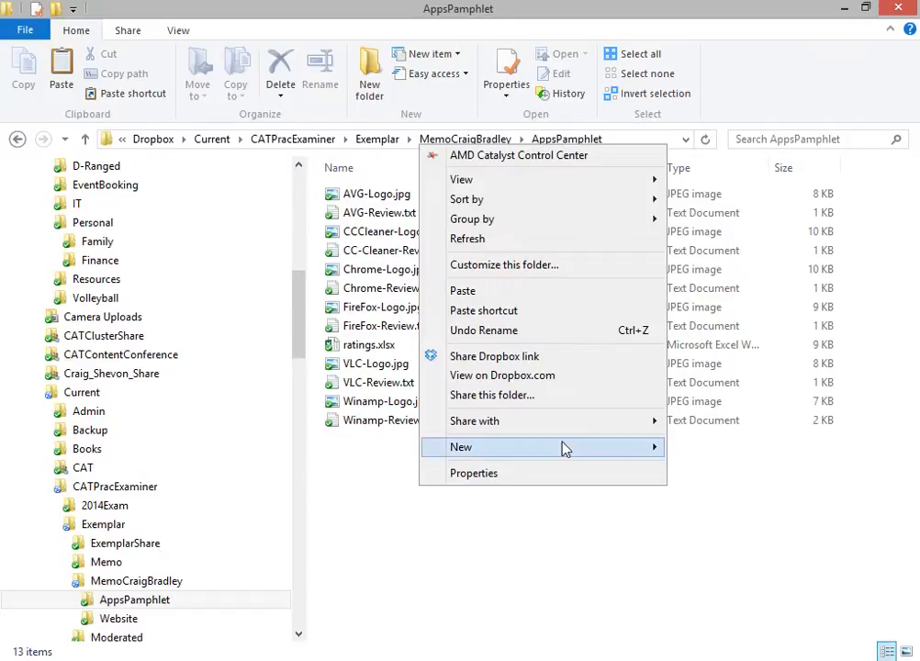
mouse_move(565, 448)
left_click(723, 309)
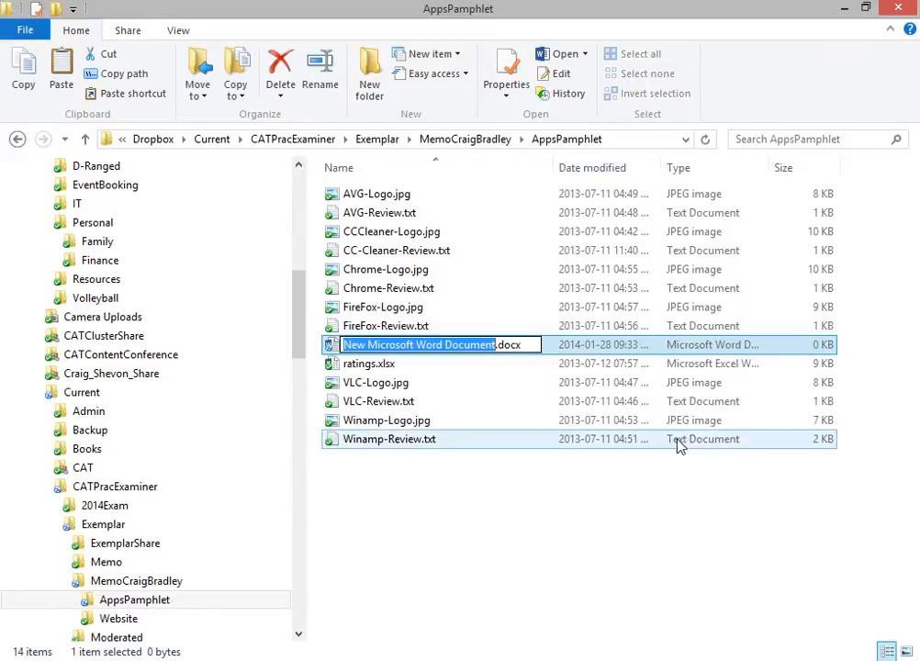
type("AppsBroc")
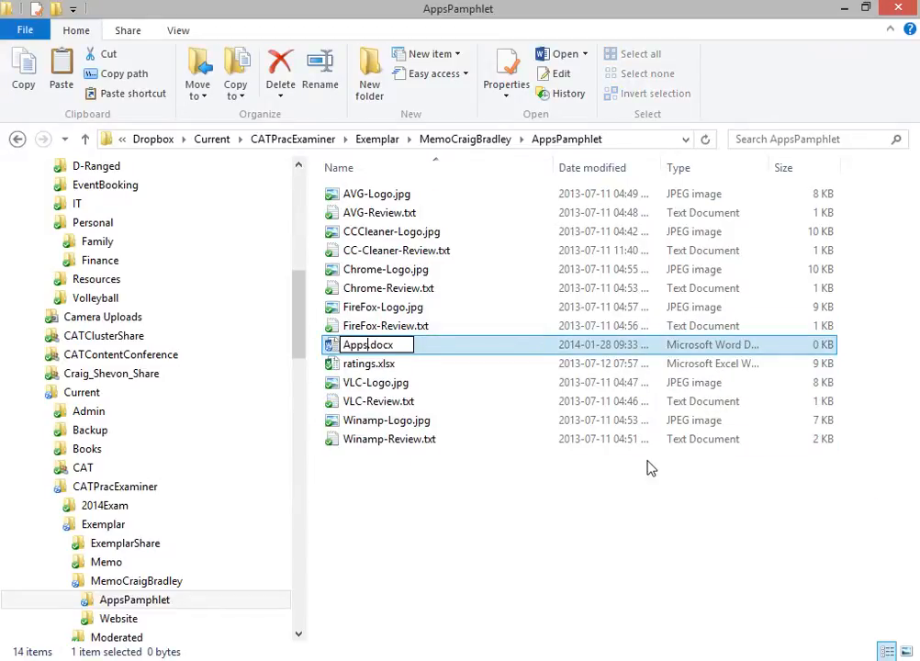
type("hure")
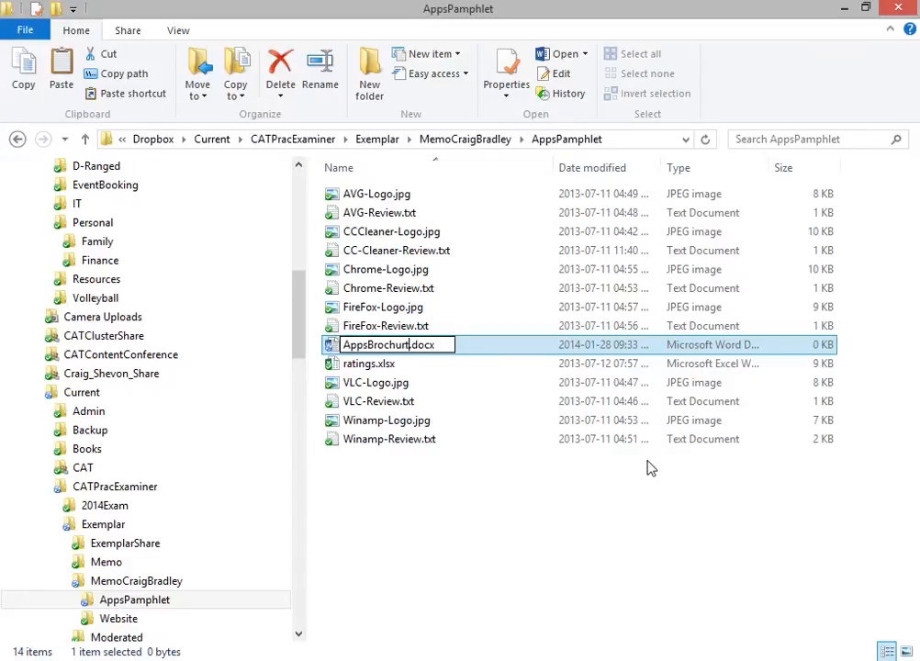
key("Return")
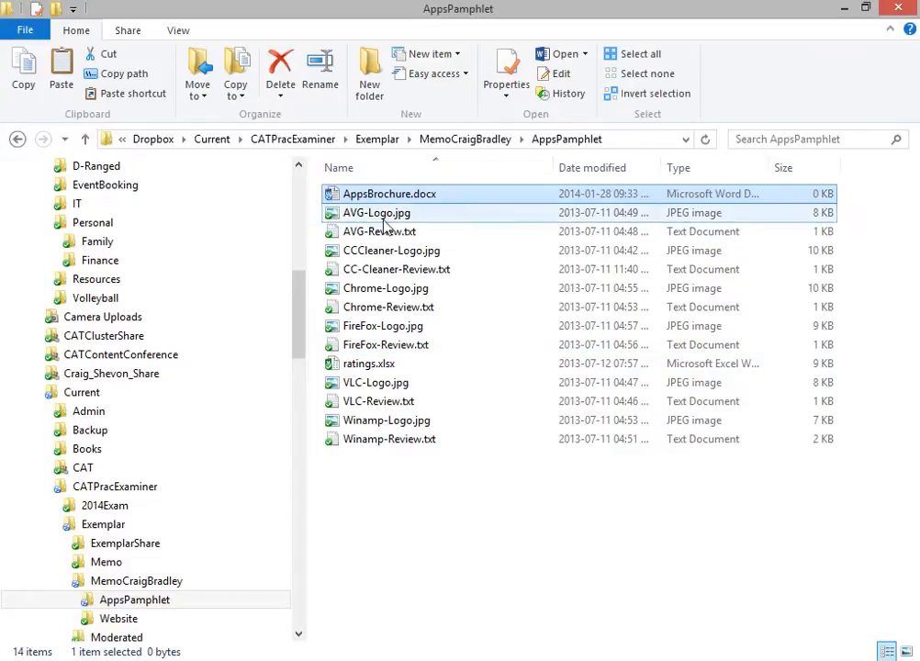
double_click(397, 194)
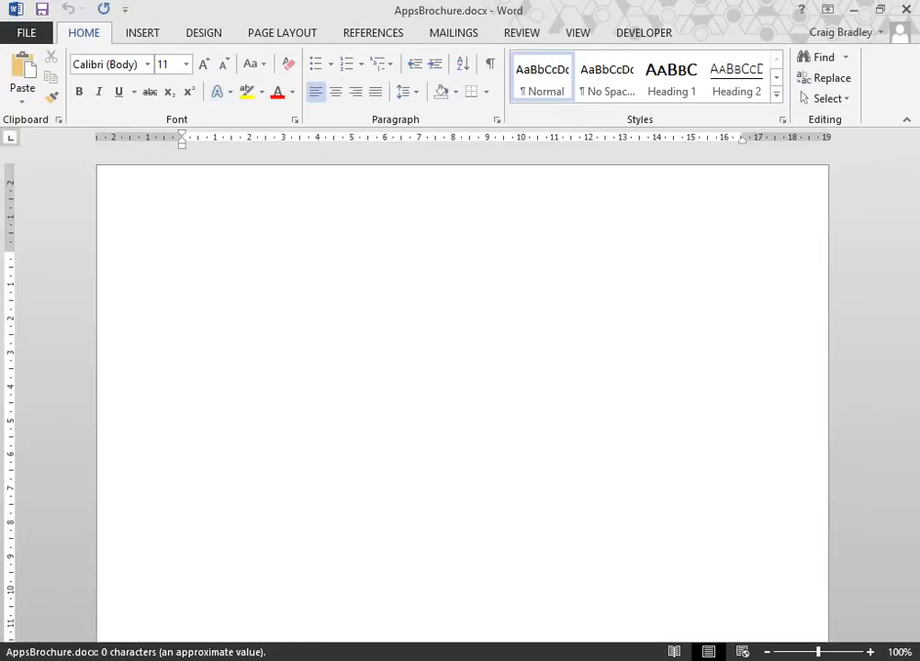
- Enter Browser, Media and Utilities on separate lines in AppsBrochure.docx, and add a blank line after Browser
left_click(447, 659)
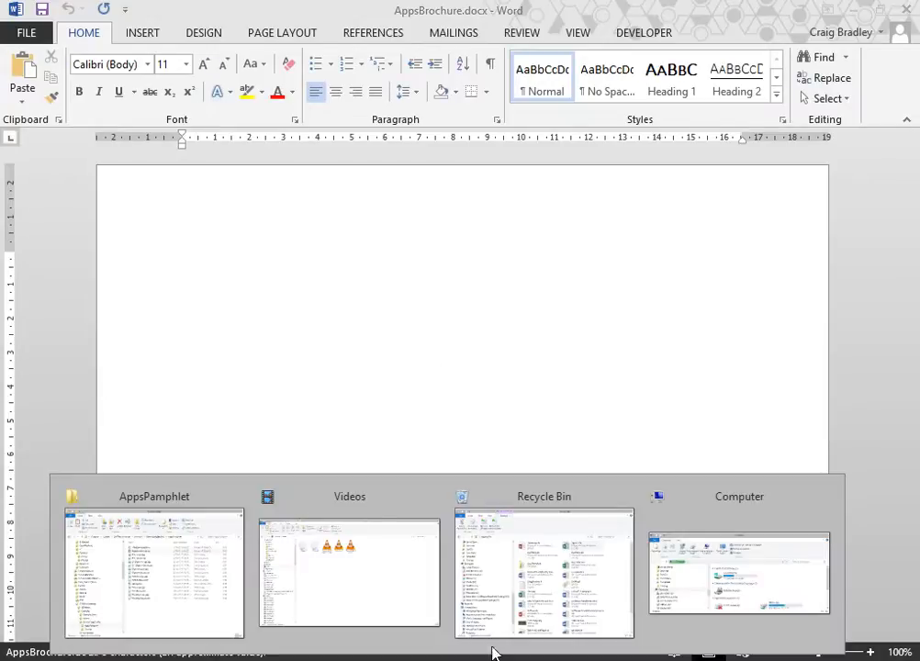
left_click(225, 604)
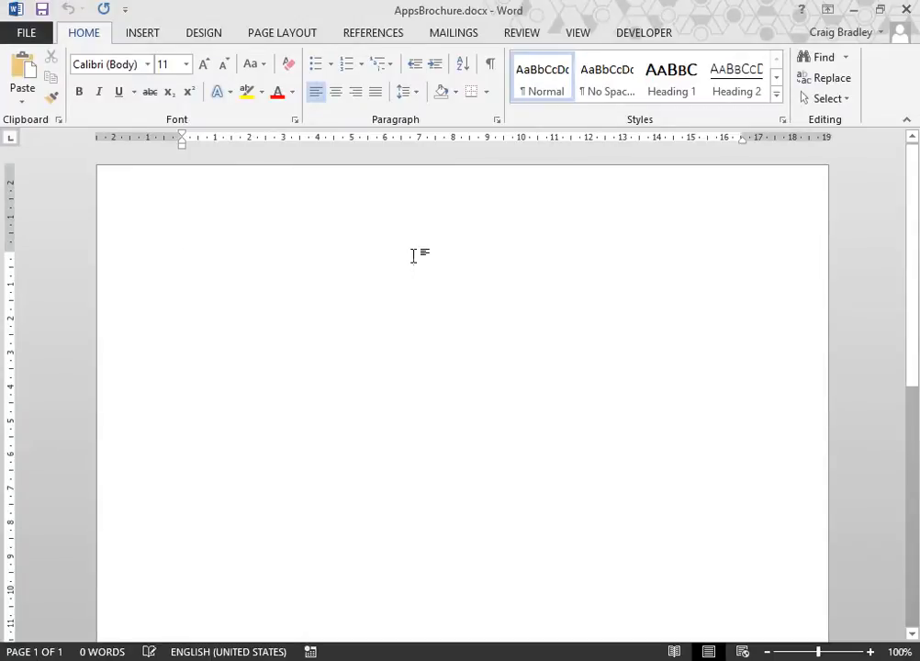
type("Browa")
key("BackSpace")
type("ser ")
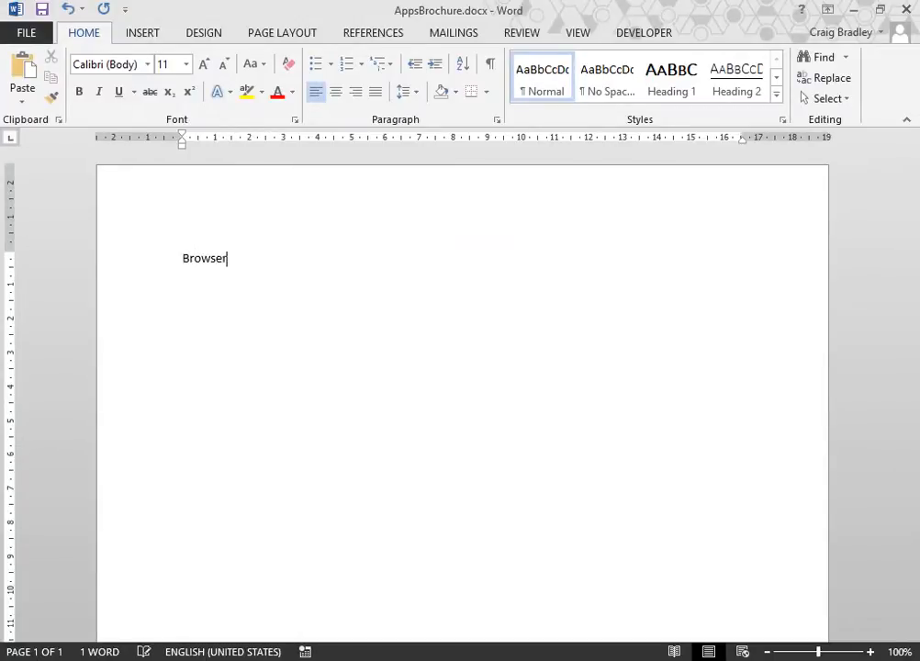
type("Media")
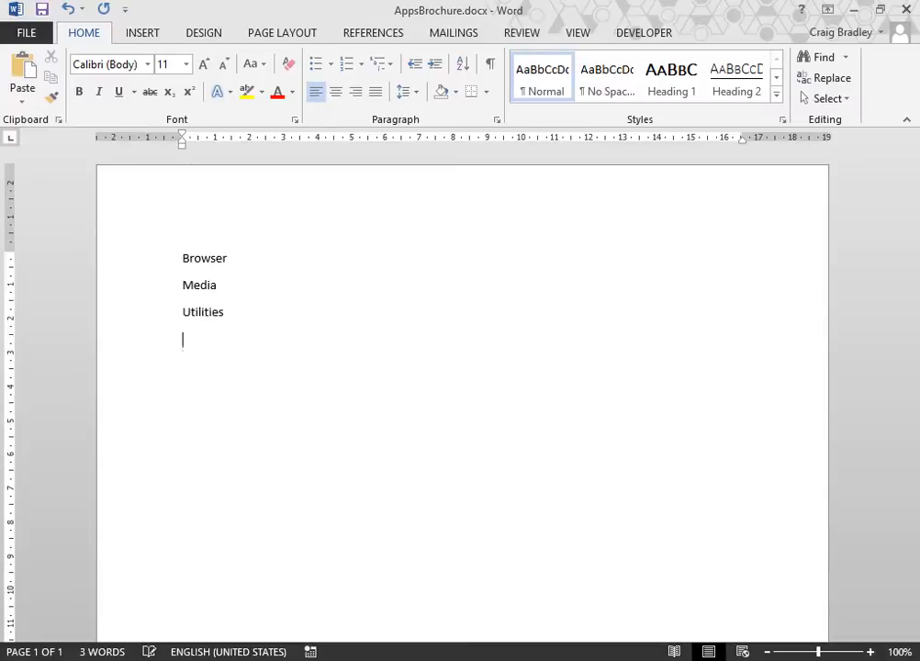
key("End")
key("Return")
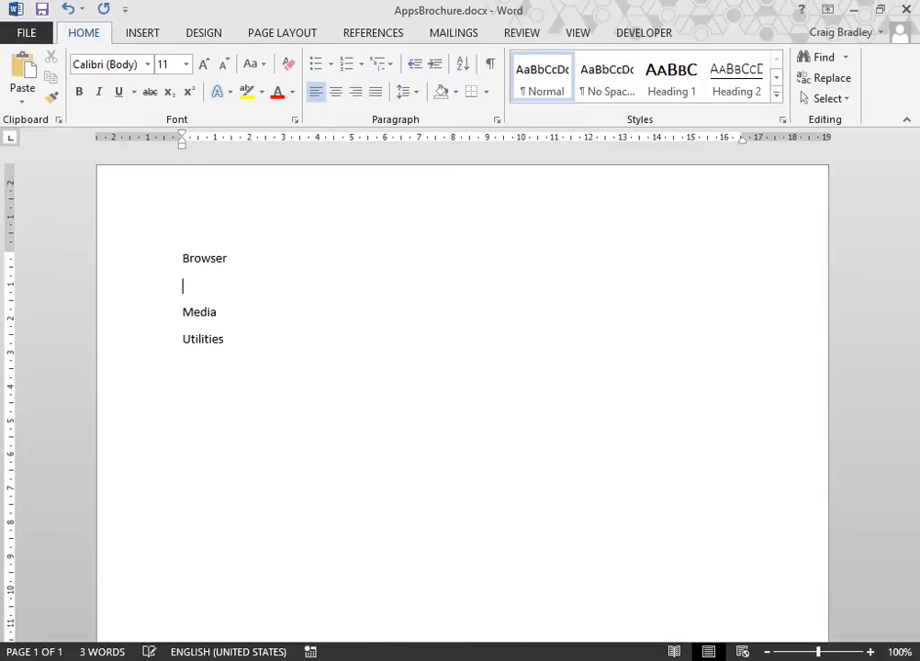
- Check the AVG files in the AppsPamphlet folder and add the line AVG below Utilities in the brochure
key("alt+Tab")
left_click(436, 239)
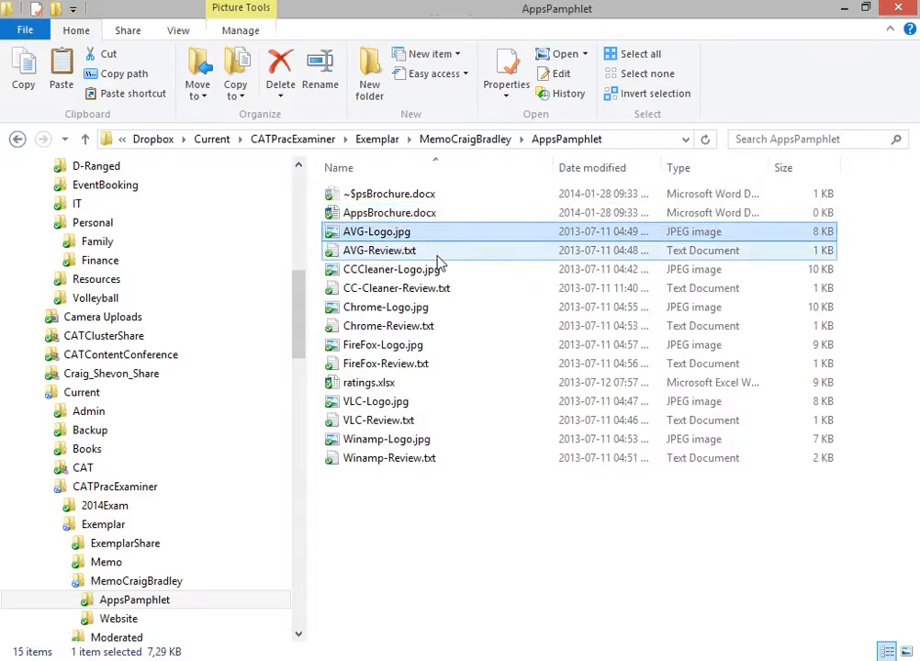
left_click(437, 254)
key("alt+Tab")
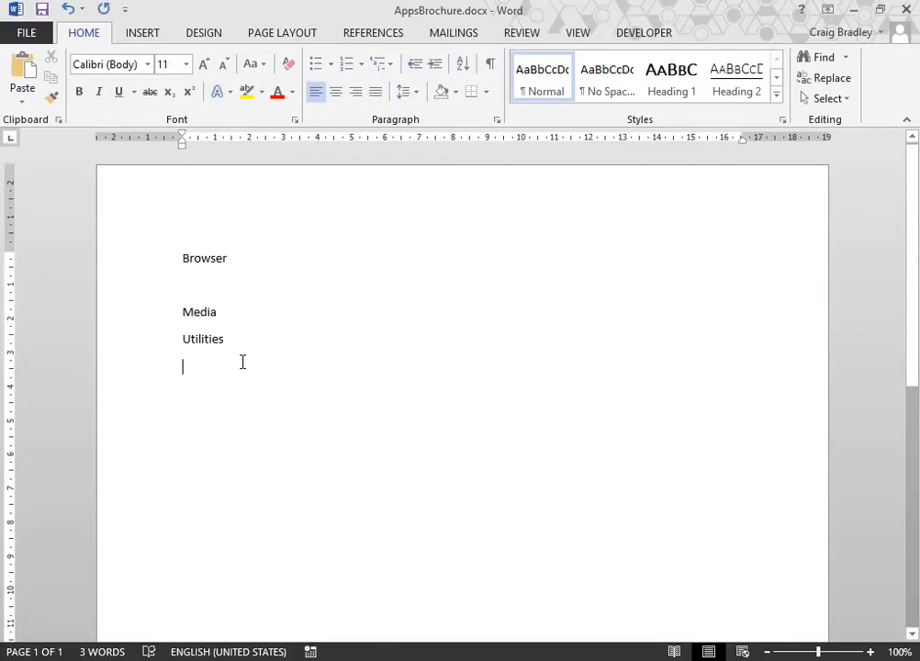
type("AVG")
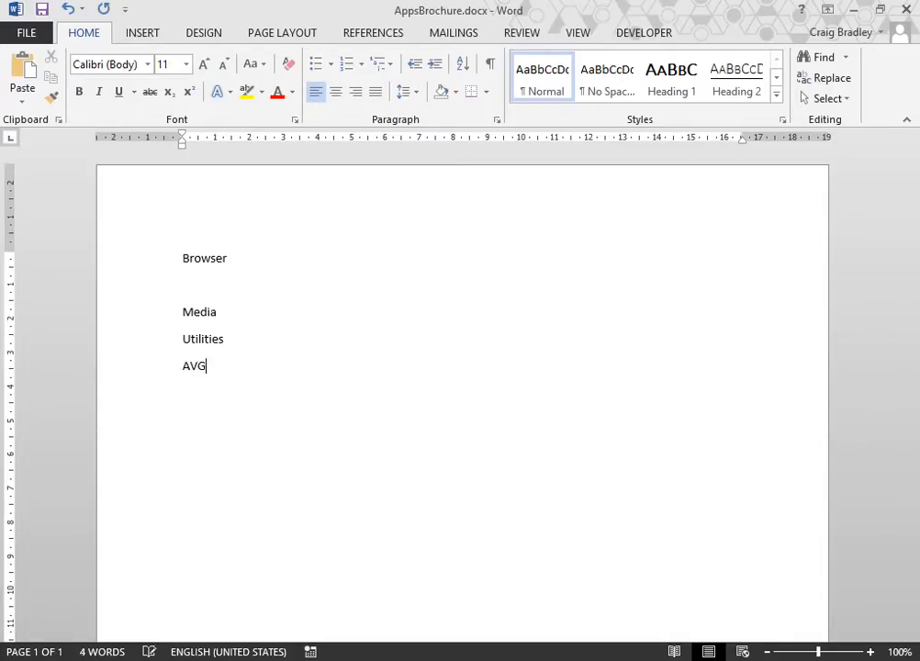
- Copy the whole text of AVG-Review.txt from Notepad and paste it below the AVG line in the brochure
key("alt+Tab")
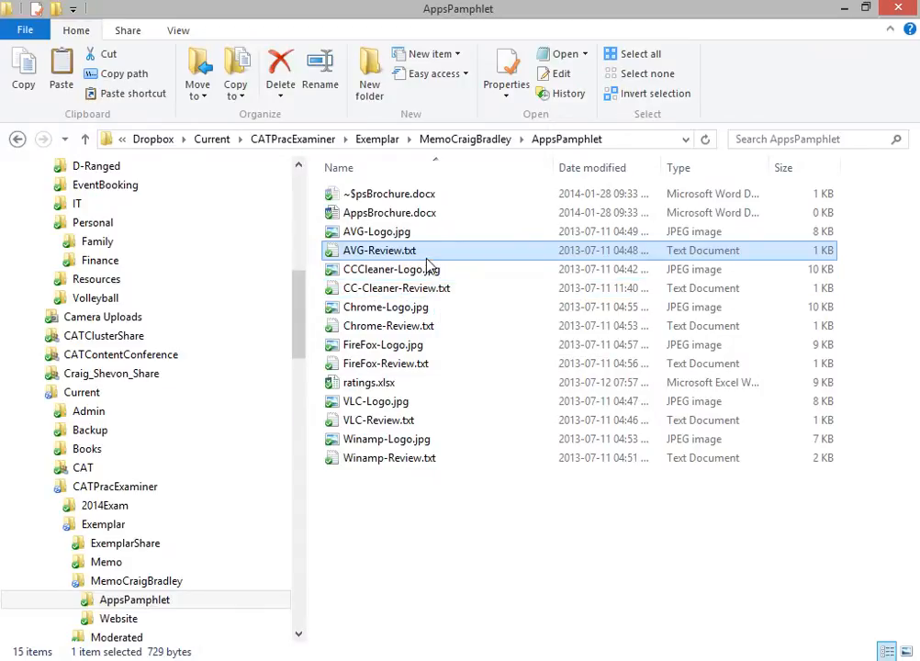
key("alt+Tab")
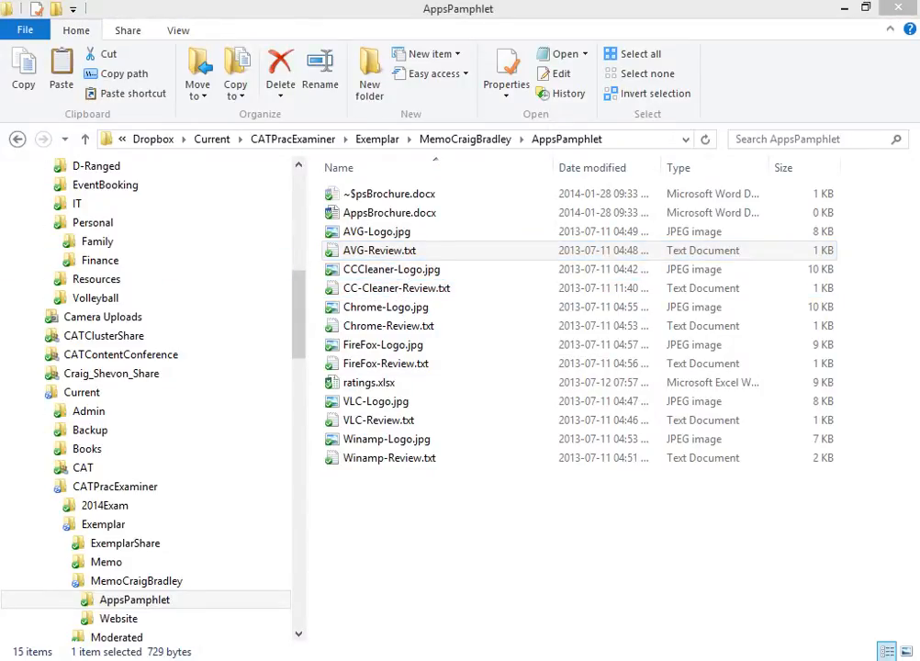
left_click_drag(782, 196, 505, 111)
left_click(522, 337)
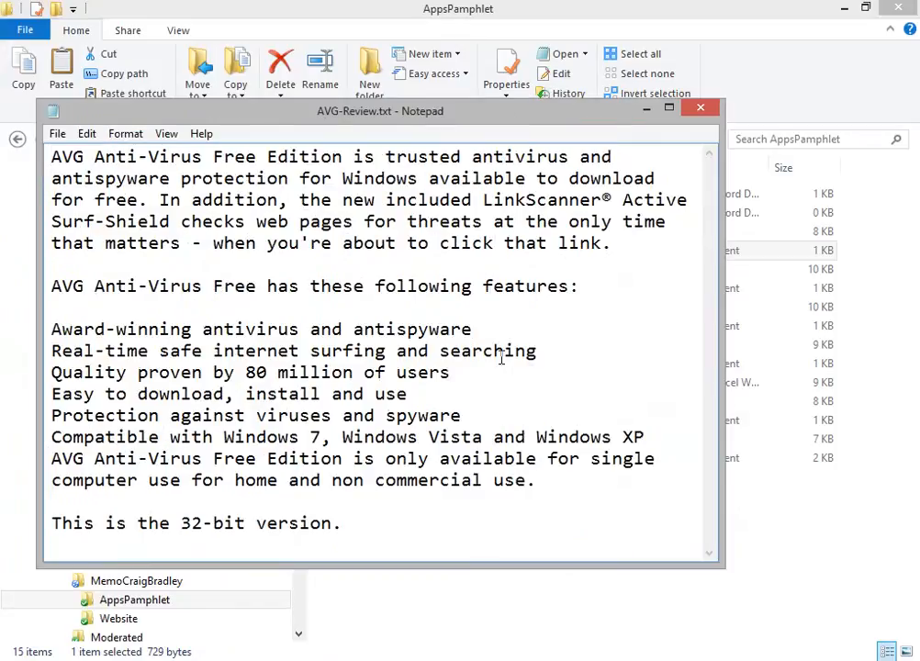
key("ctrl+a")
key("ctrl+c")
key("alt+F4")
left_click(427, 423)
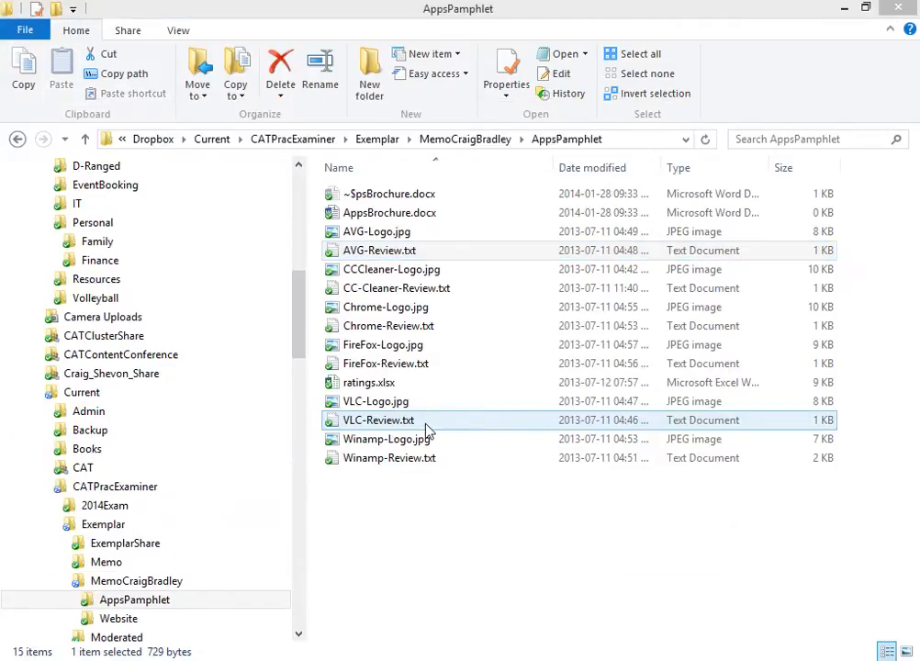
key("alt+Tab")
key("ctrl+v")
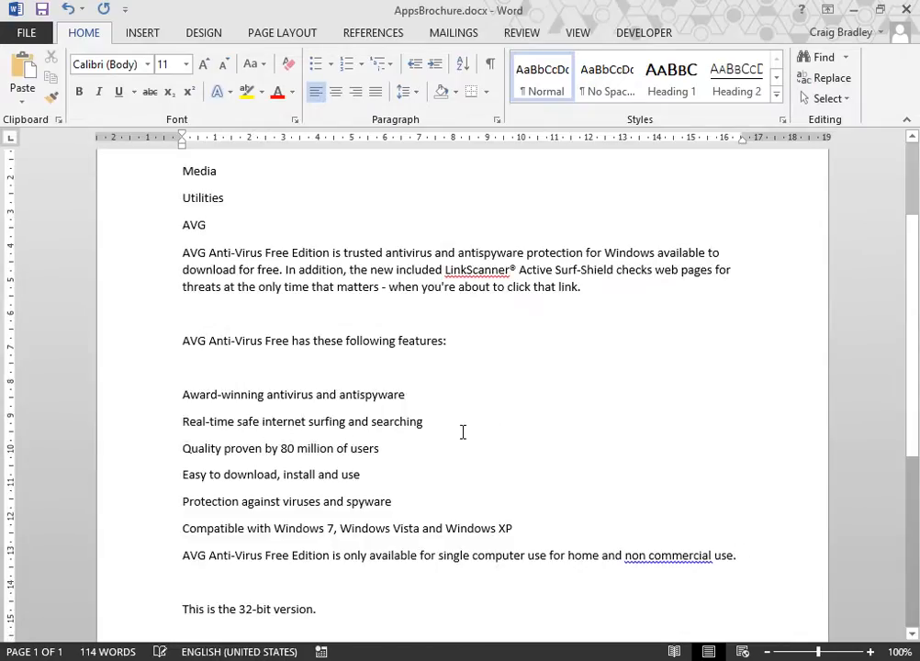
- Delete the three blank lines between the paragraphs of the pasted AVG review
scroll(448, 460, "up", 3)
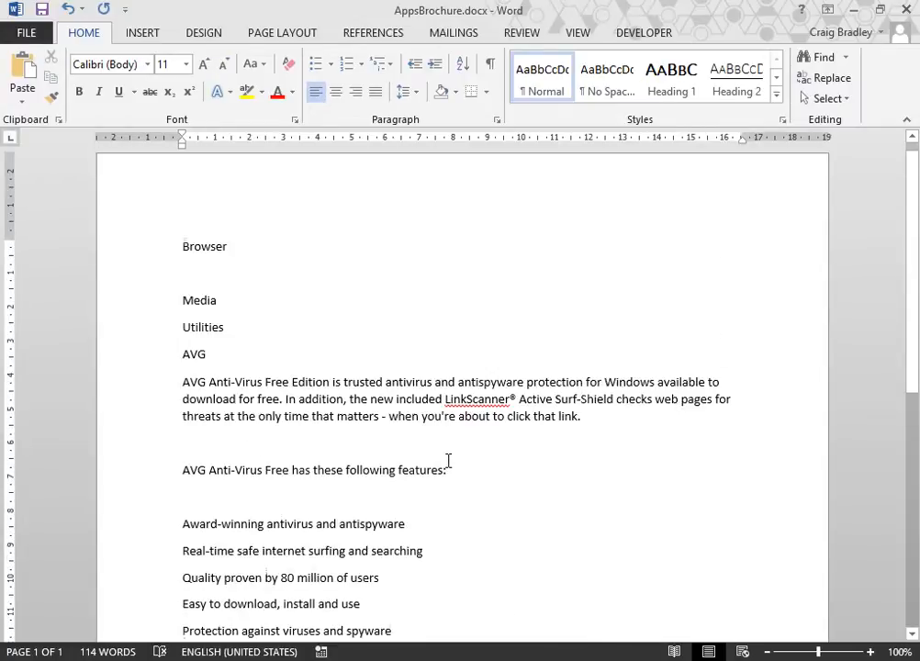
left_click(255, 447)
key("Delete")
left_click(236, 474)
key("Delete")
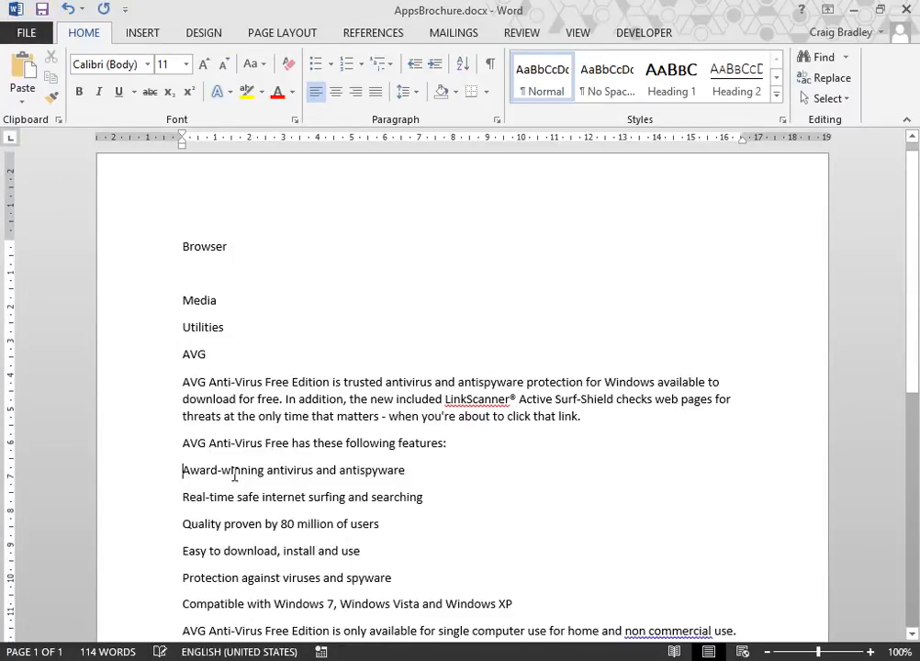
scroll(223, 475, "down", 3)
left_click(223, 475)
key("Delete")
scroll(303, 493, "up", 3)
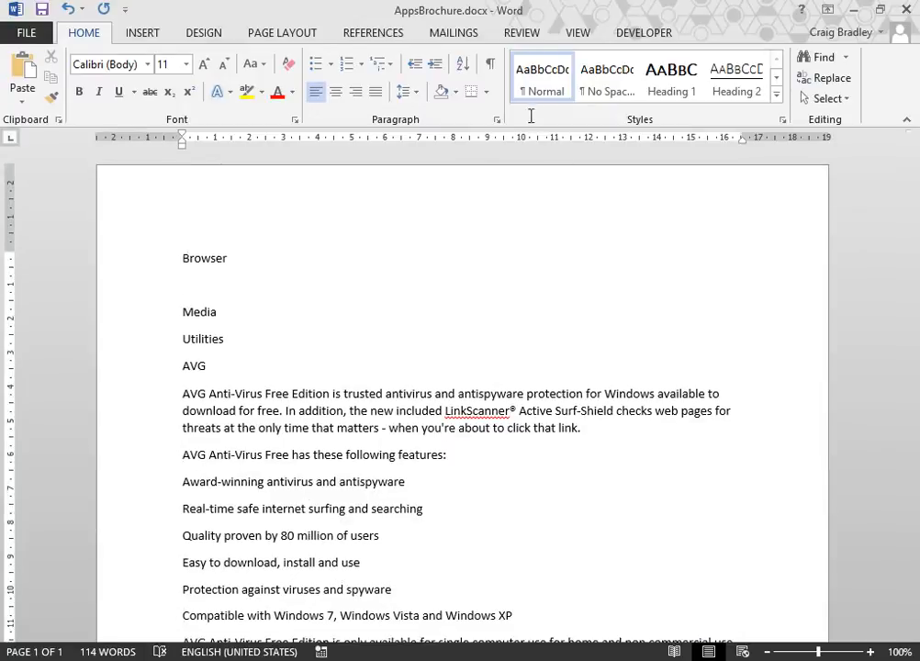
- Modify the Normal style's paragraph format so that the spacing after is 0 pt
right_click(538, 95)
left_click(588, 122)
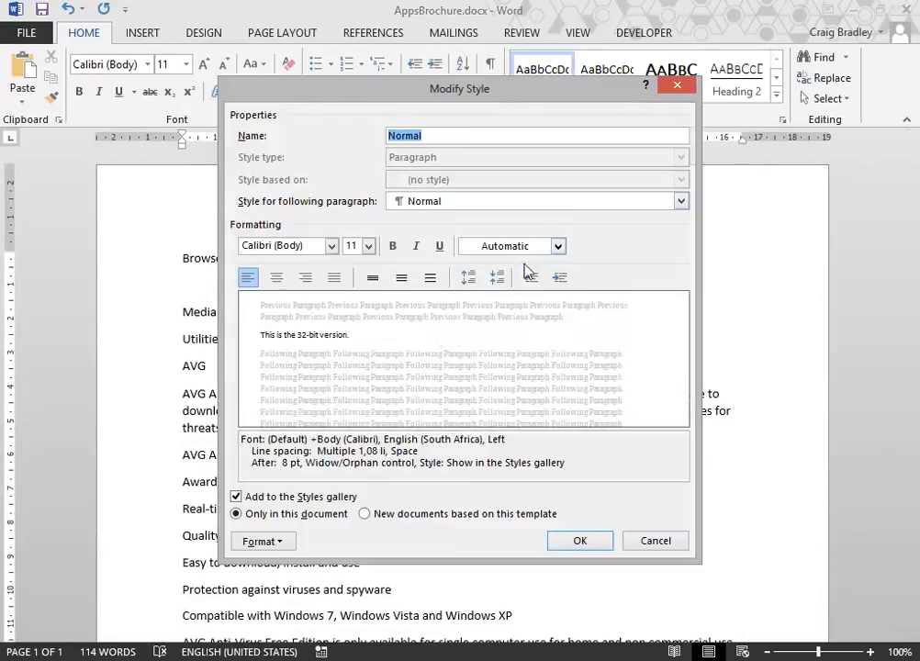
left_click(278, 542)
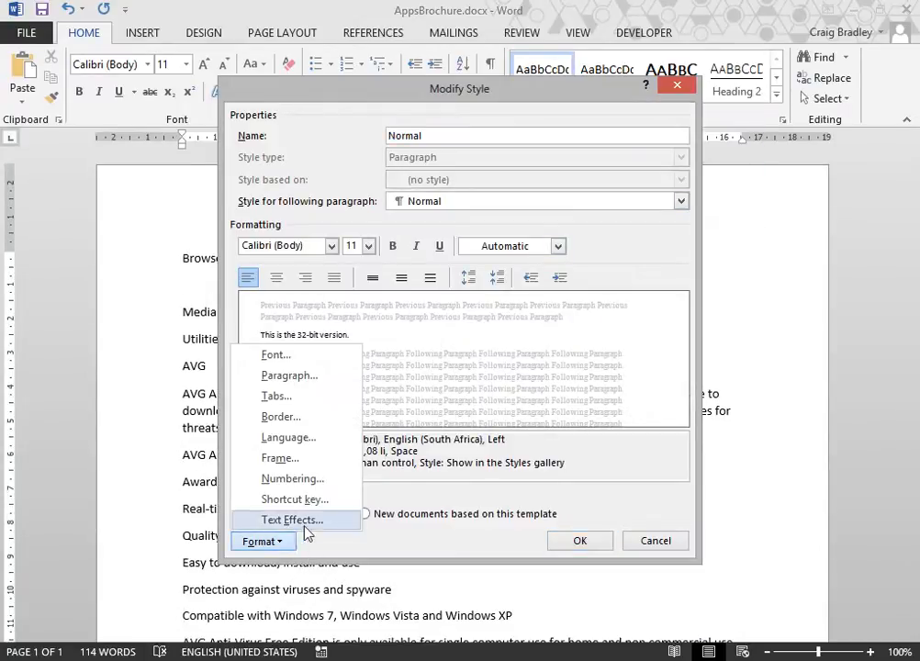
left_click(305, 393)
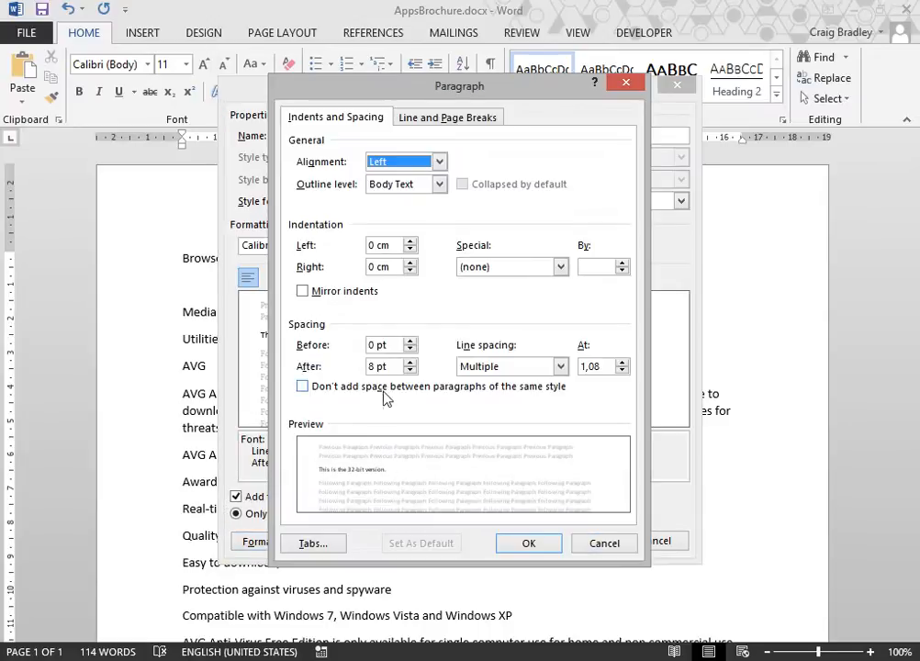
left_click(410, 370)
left_click(410, 370)
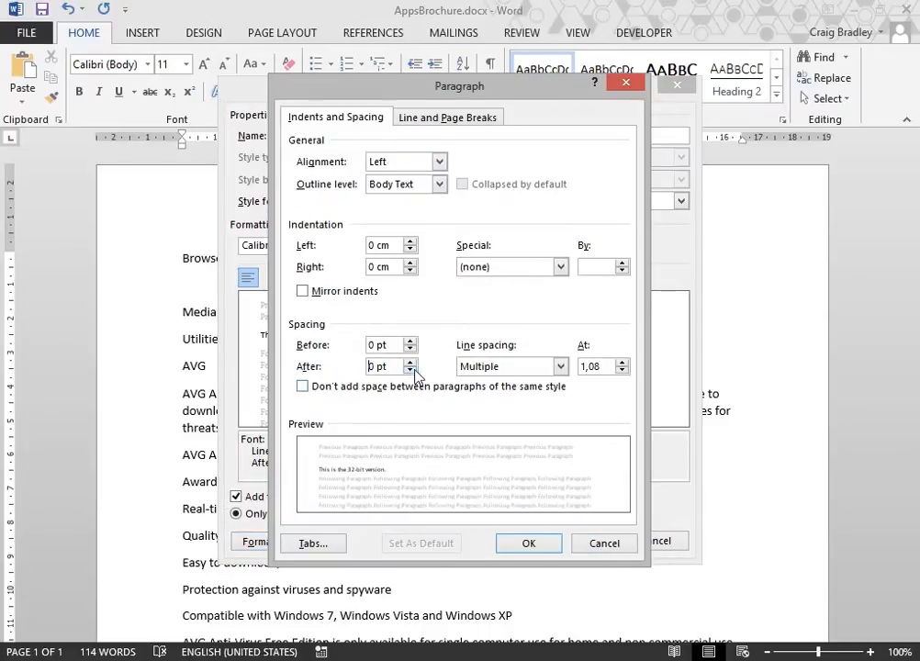
left_click(542, 542)
left_click(579, 541)
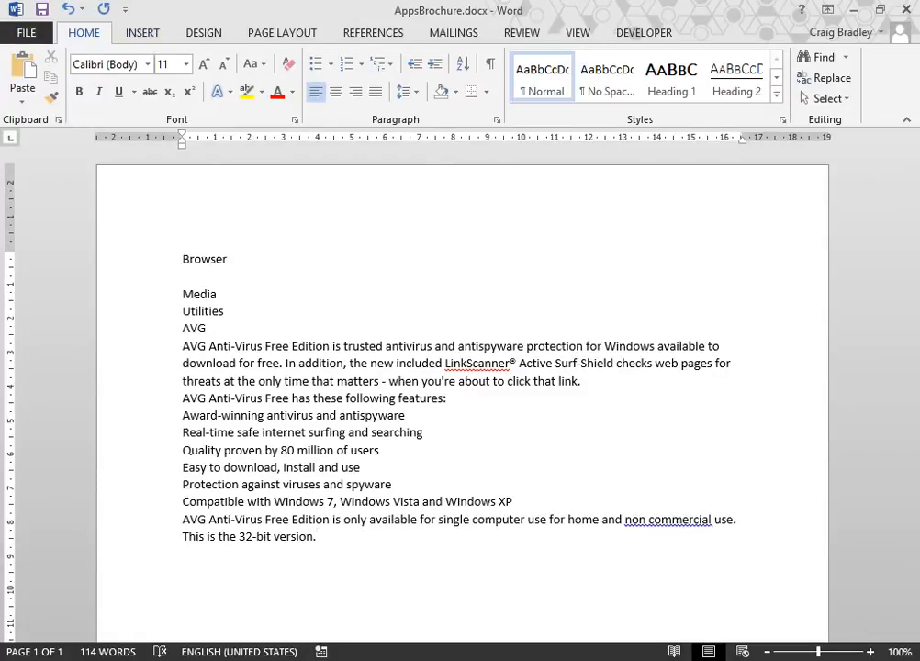
- Try to insert AVG-Logo.jpg from the AppsPamphlet folder into the brochure after the AVG review
key("alt+Tab")
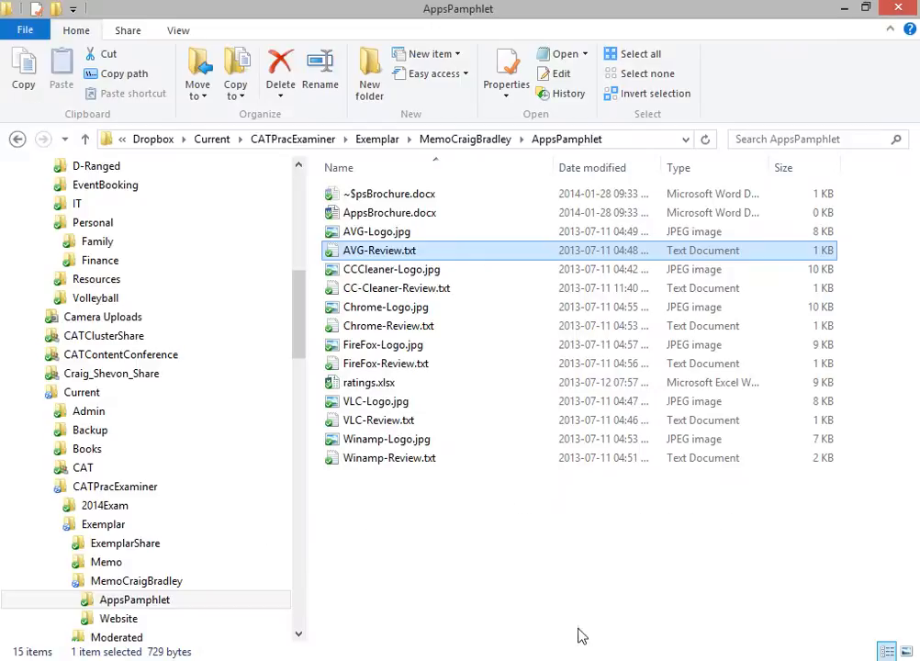
left_click_drag(404, 232, 448, 430)
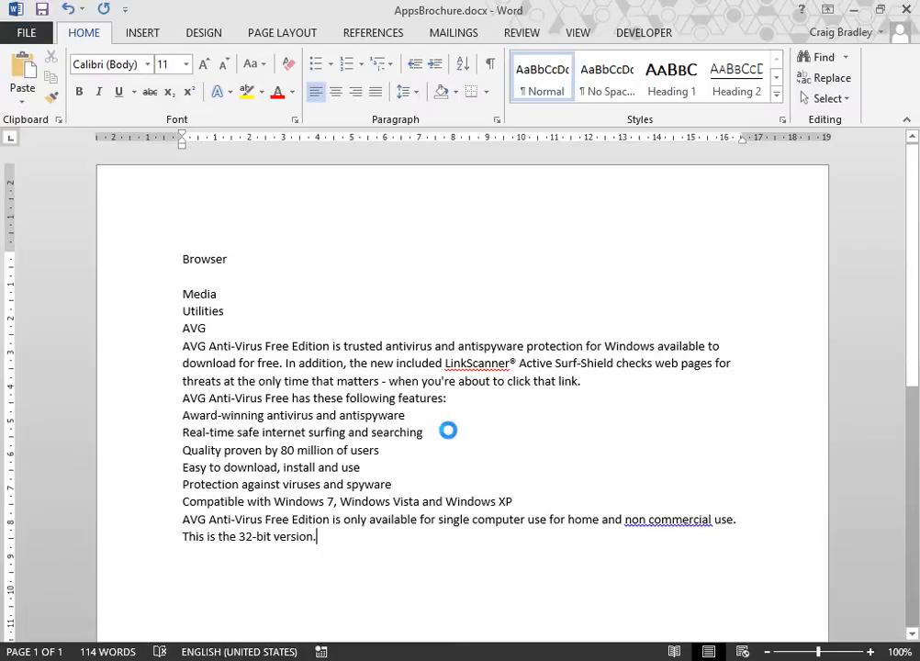
key("alt+Tab")
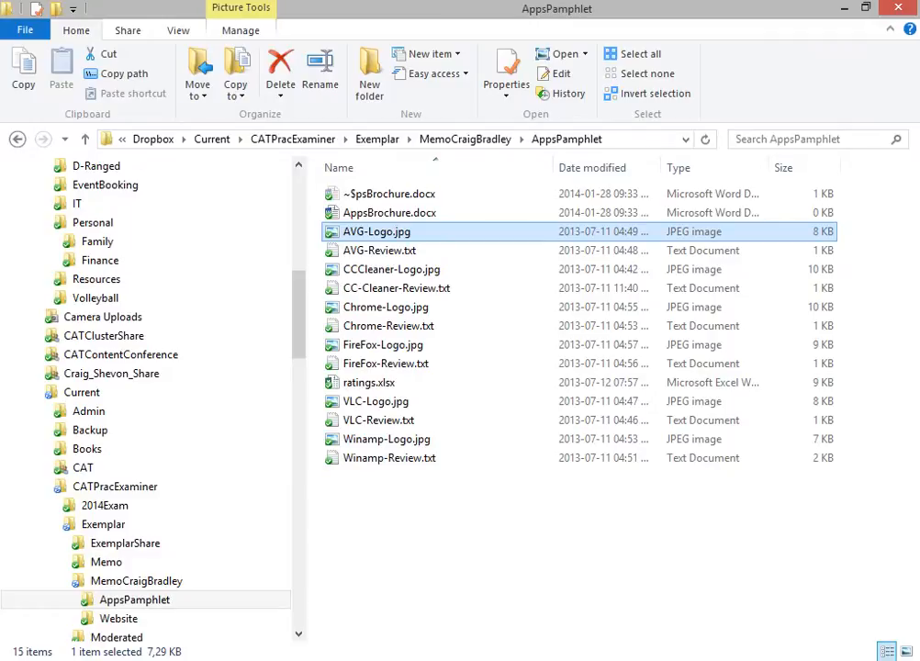
- Switch to the newly opened AppsBrochure.docx window and maximize it
key("alt+Tab")
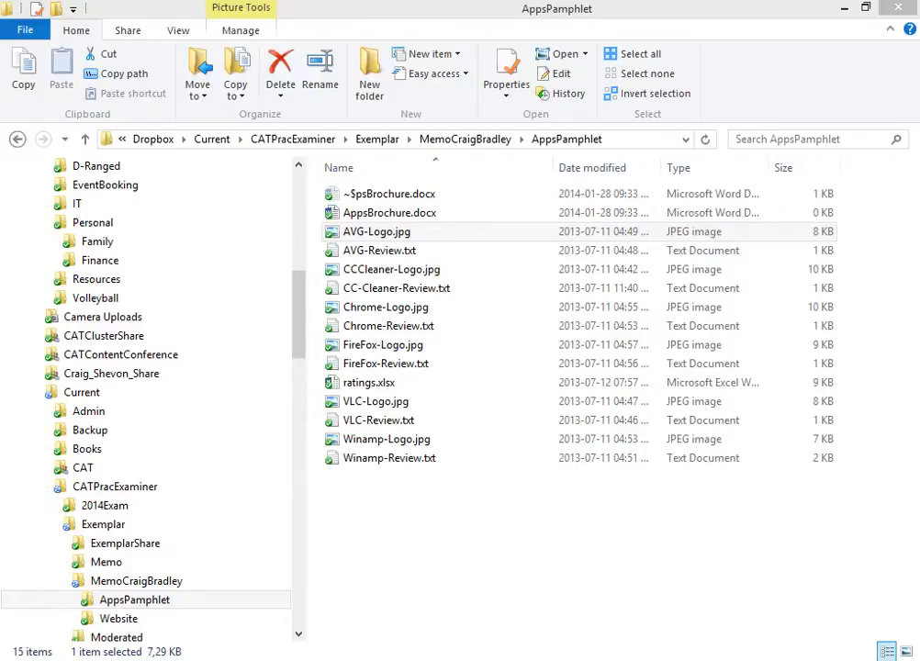
left_click_drag(2, 184, 509, 62)
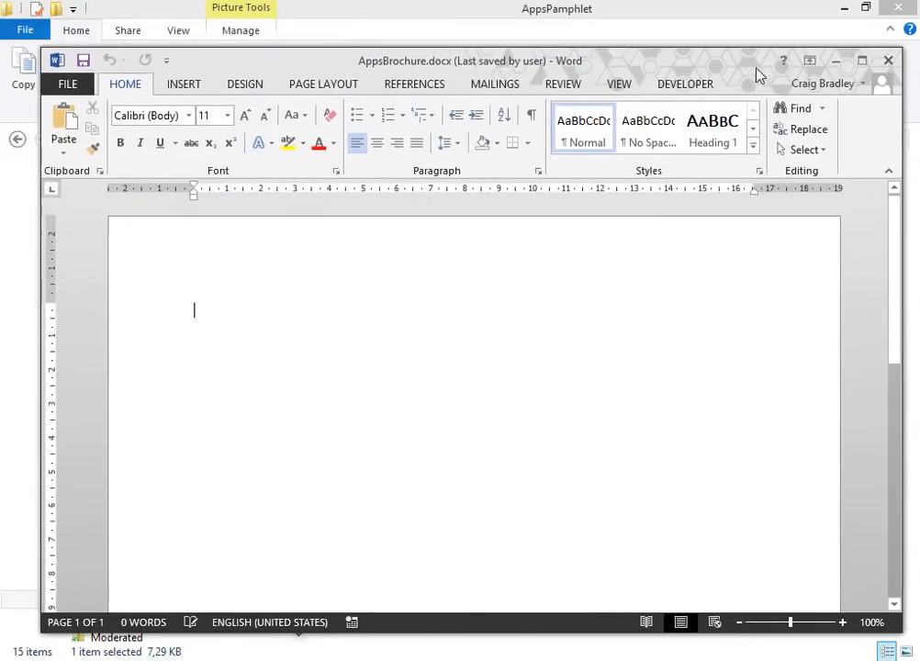
left_click(861, 61)
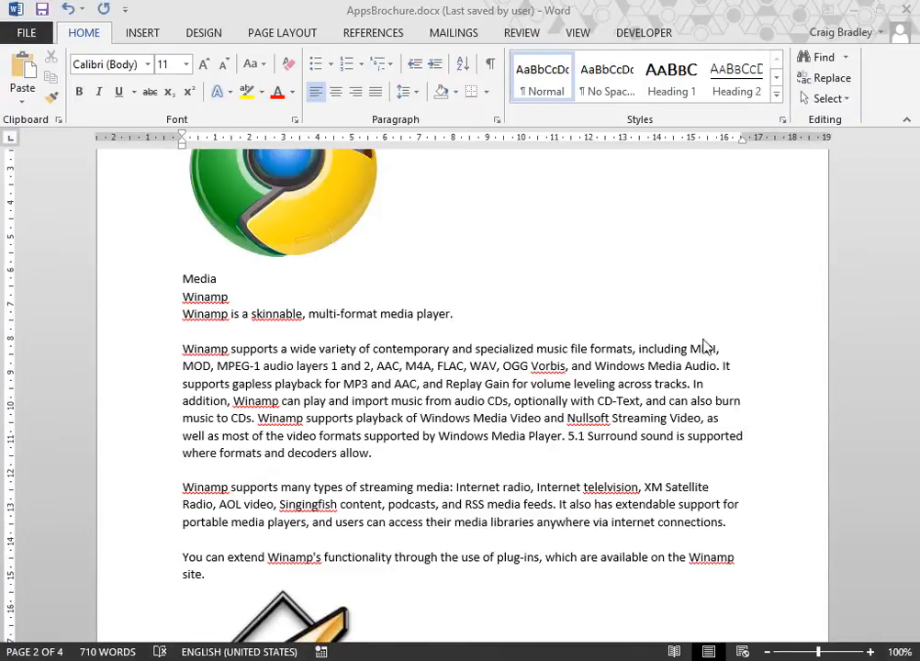
- Look through the brochure's Browsers, Media and Utilities sections, checking each app's review text and logo
scroll(671, 352, "up", 6)
scroll(670, 353, "up", 8)
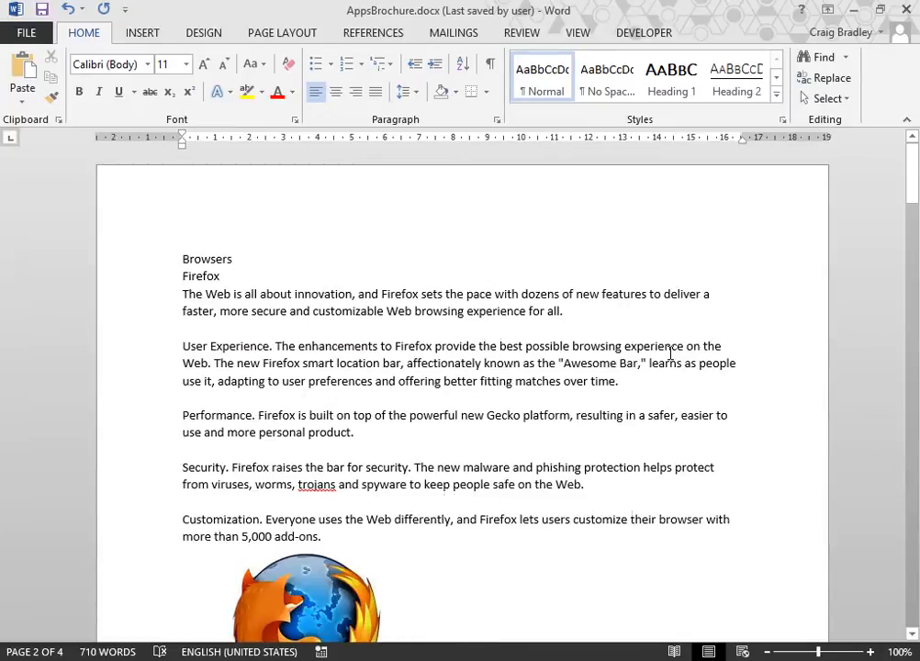
scroll(670, 352, "down", 15)
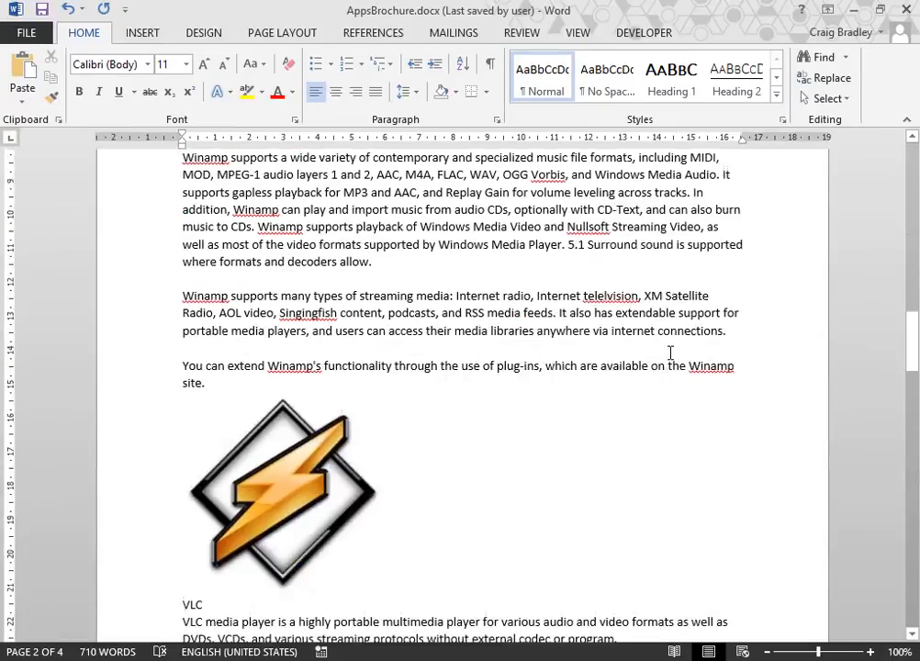
scroll(670, 353, "down", 20)
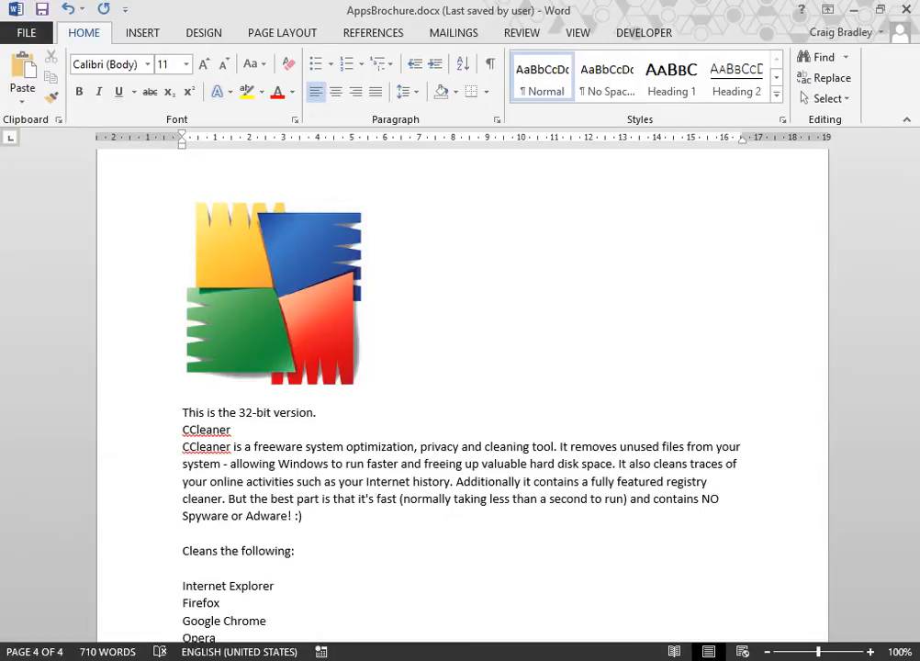
- Open ratings.xlsx from the AppsPamphlet folder and examine the app ratings in cells B1 to B6
key("alt+Tab")
double_click(420, 388)
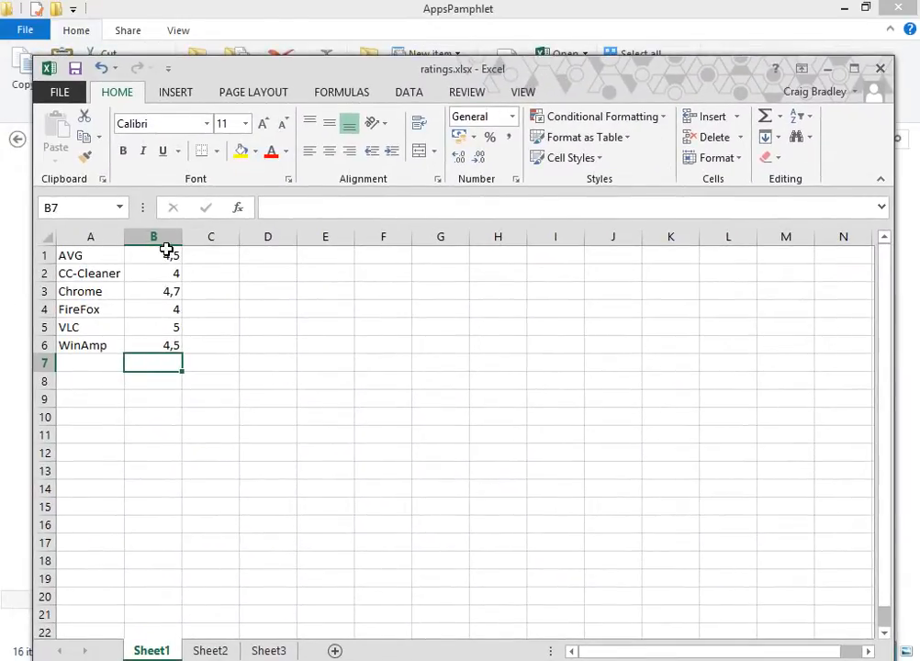
left_click_drag(168, 254, 168, 347)
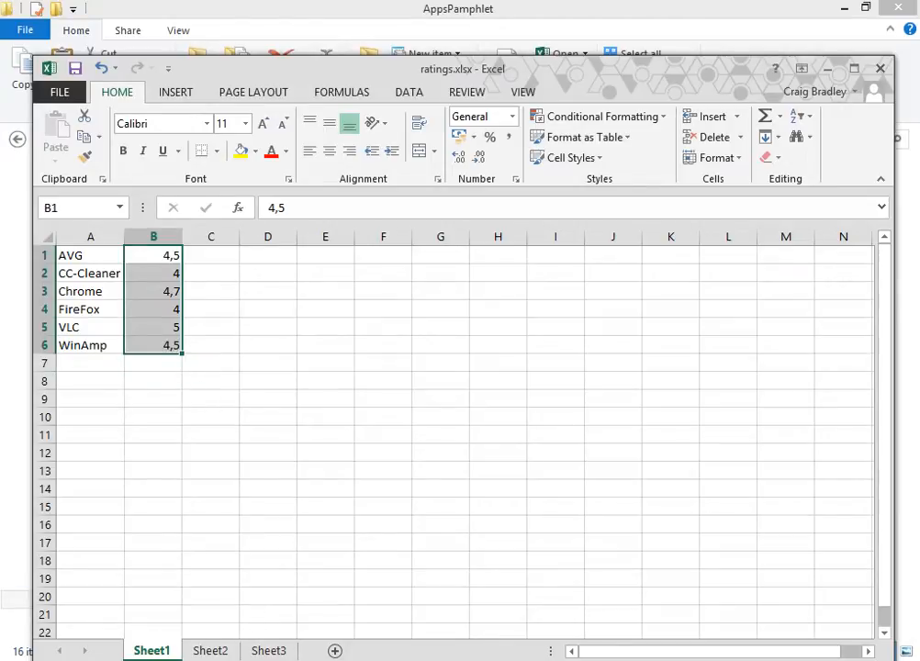
- Return to the brochure and check the rating line below each app name from Firefox to CCleaner
key("alt+Tab")
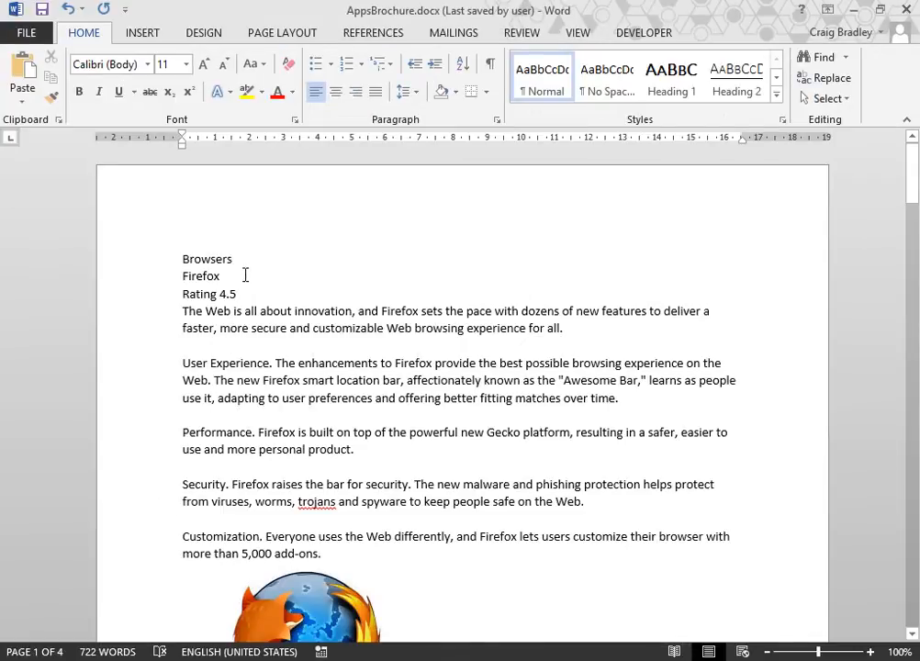
scroll(275, 414, "down", 18)
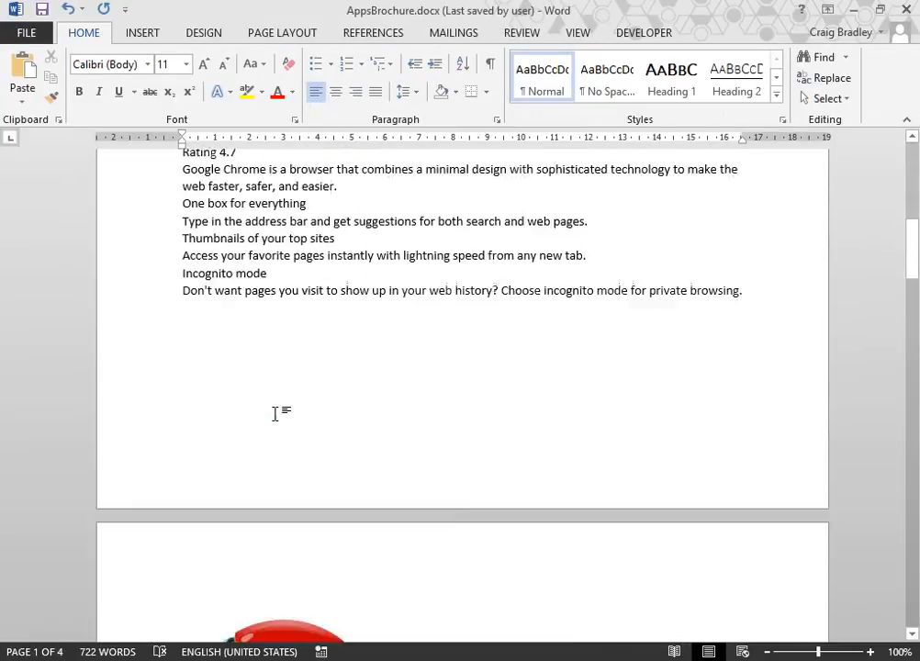
scroll(275, 414, "down", 6)
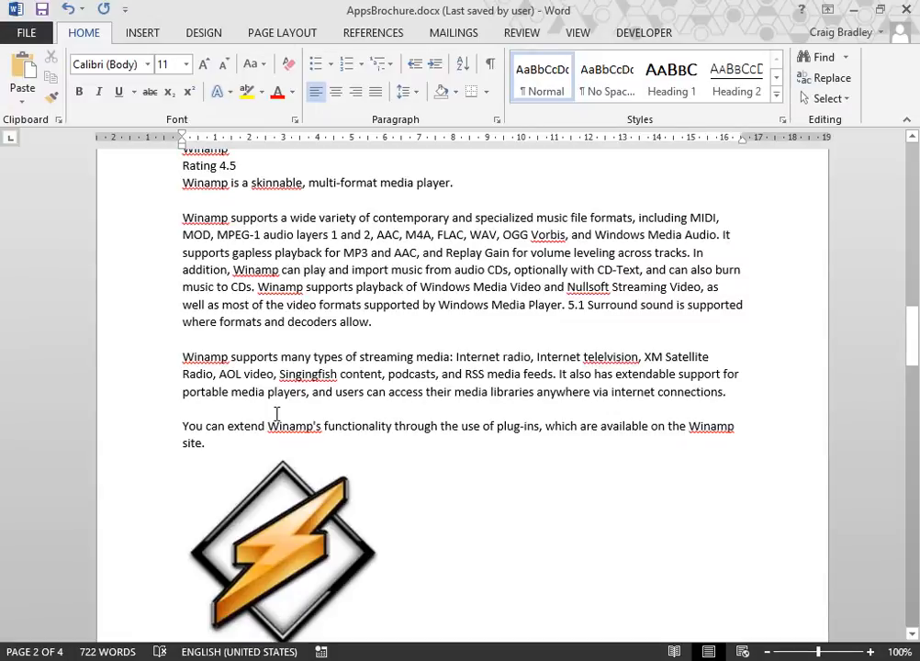
scroll(275, 414, "down", 7)
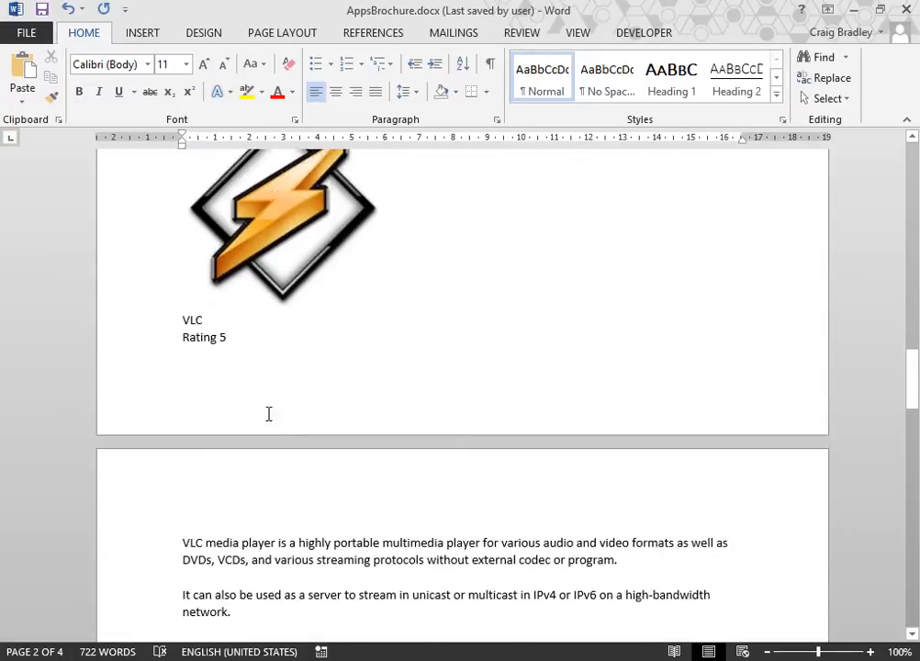
scroll(269, 414, "down", 15)
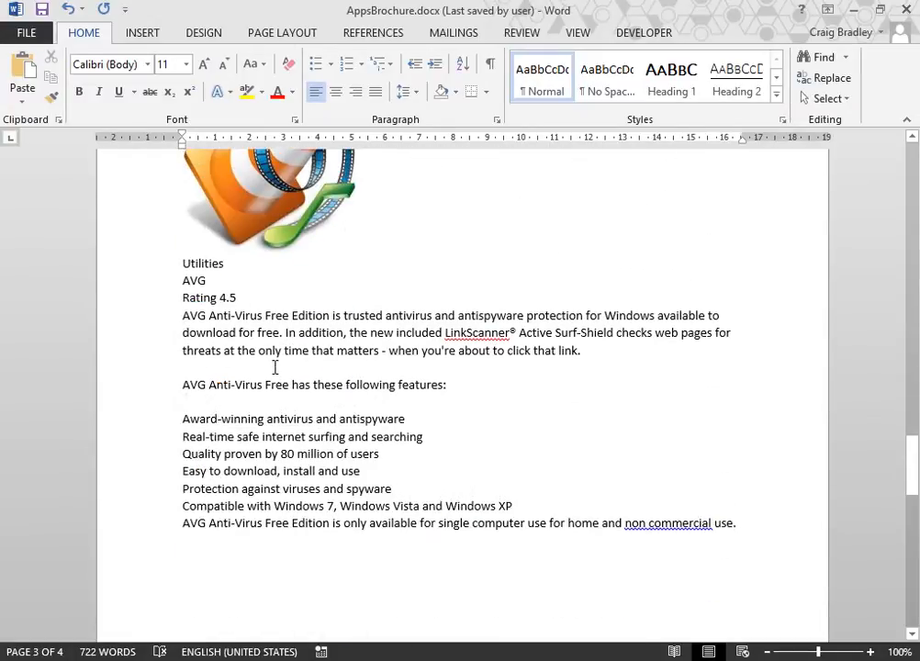
scroll(274, 367, "down", 18)
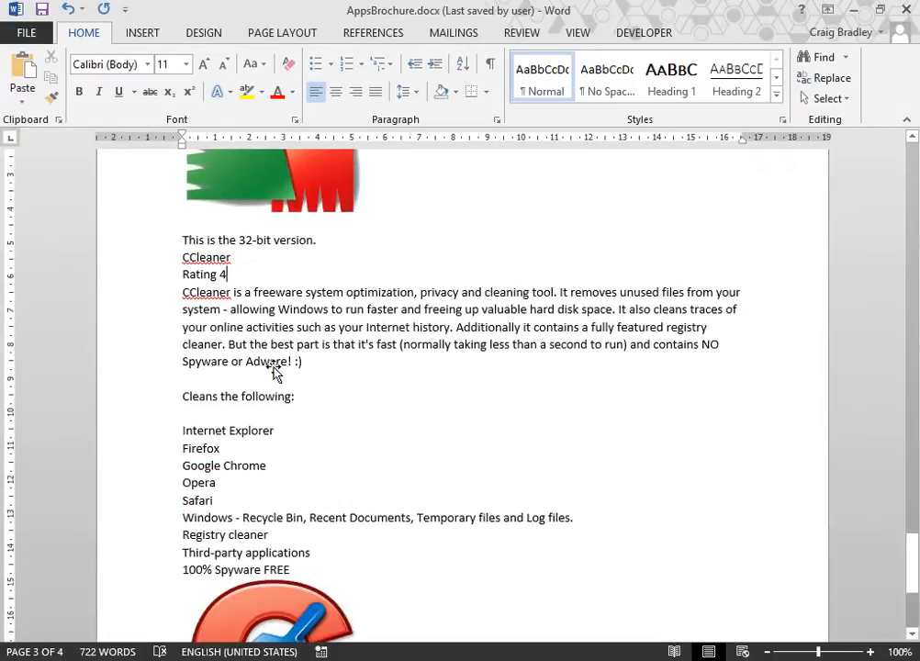
scroll(274, 367, "up", 20)
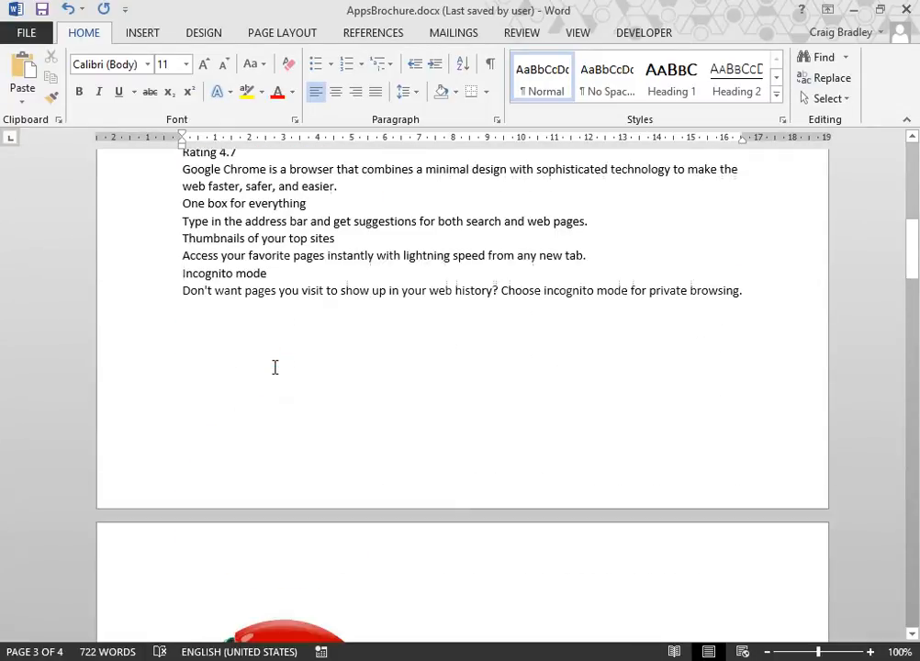
- Insert a page break before the Browsers heading to create a blank cover page, and place the cursor on that page
scroll(274, 367, "up", 12)
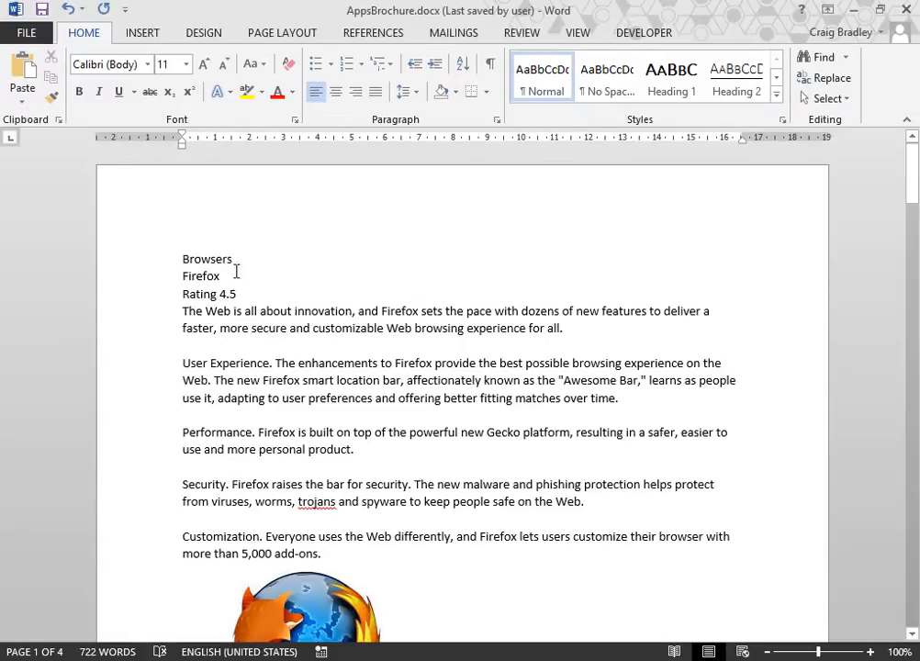
left_click(189, 262)
key("ctrl+Return")
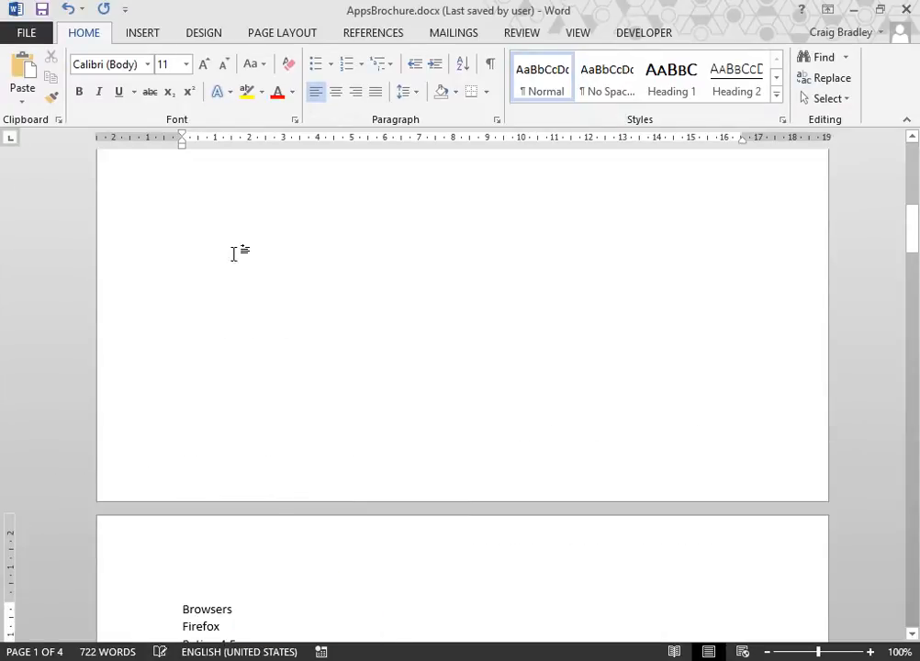
key("Up")
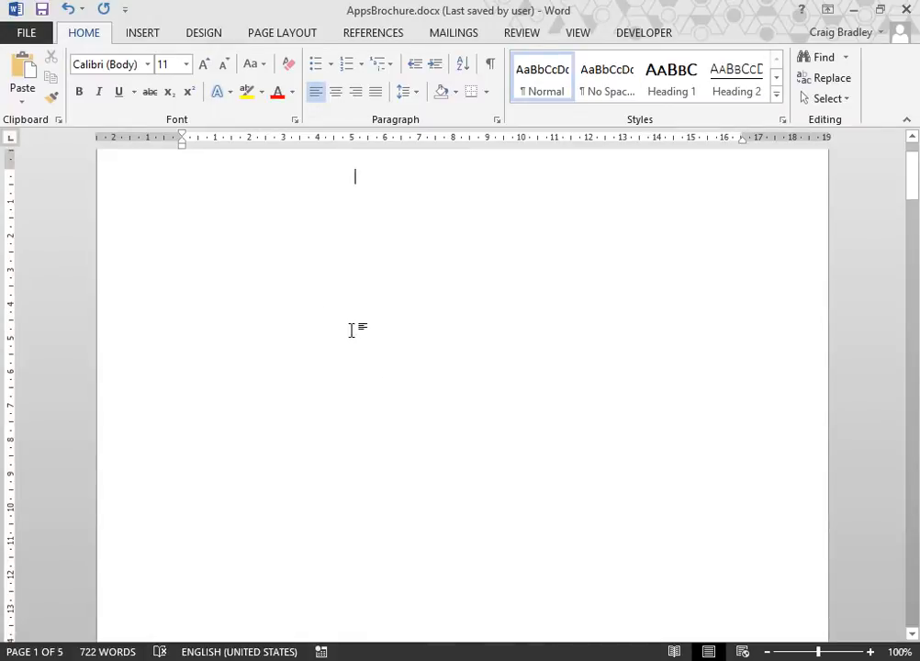
- Insert blue WordArt on the cover page with the text Application Brochure SAWApps
left_click(133, 33)
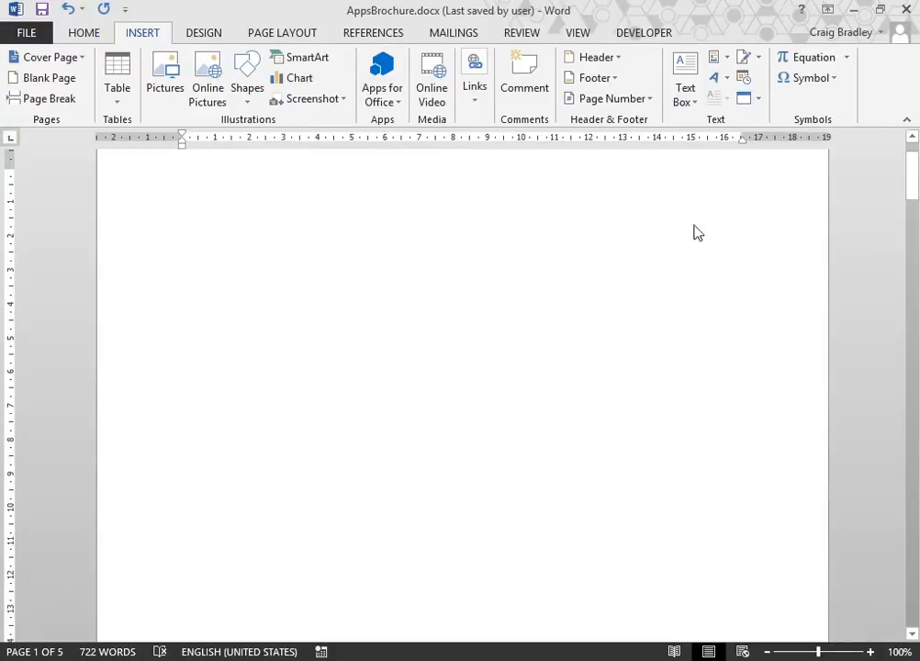
left_click(729, 82)
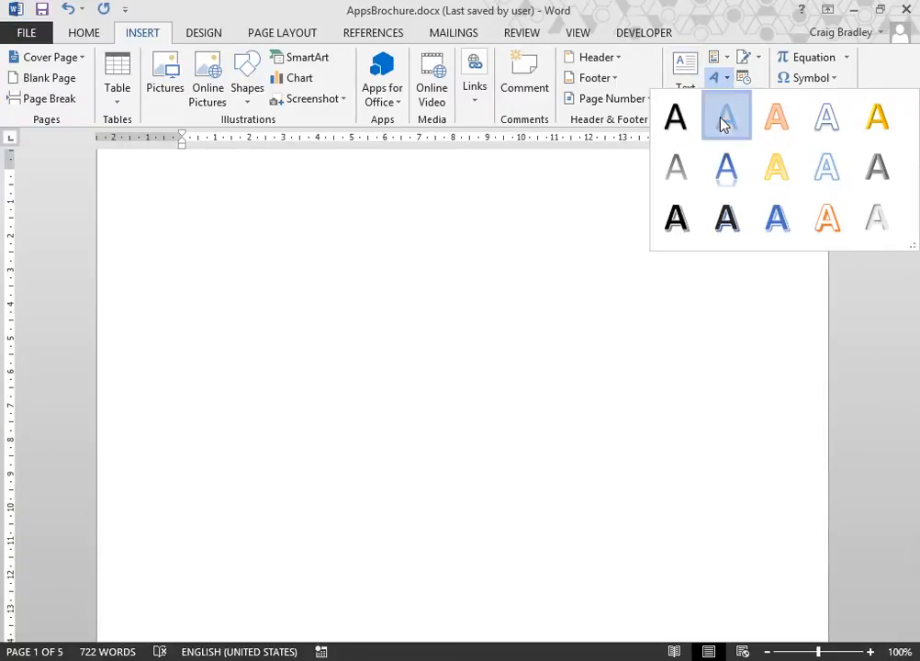
left_click(723, 122)
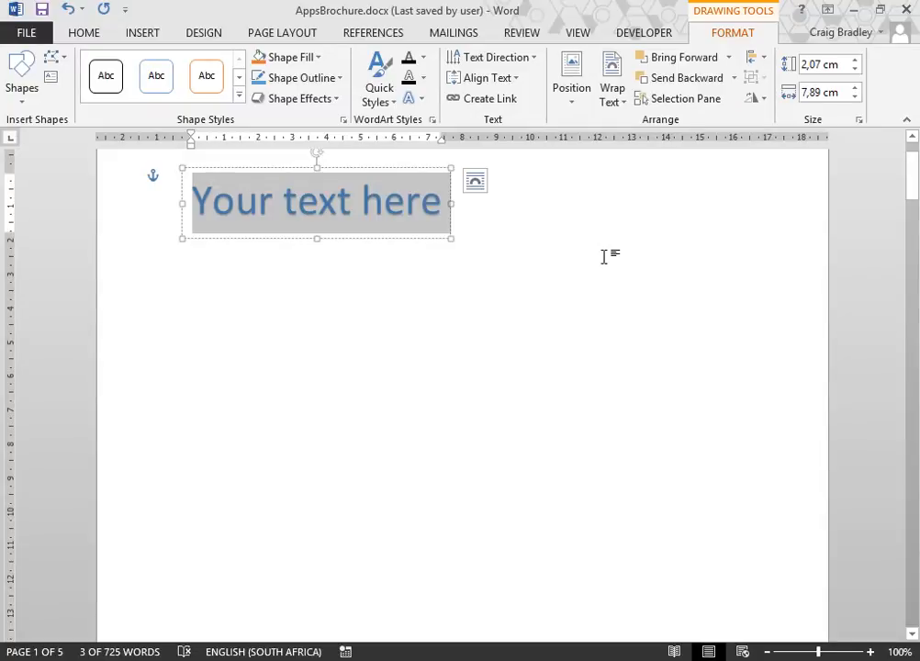
type("Applica")
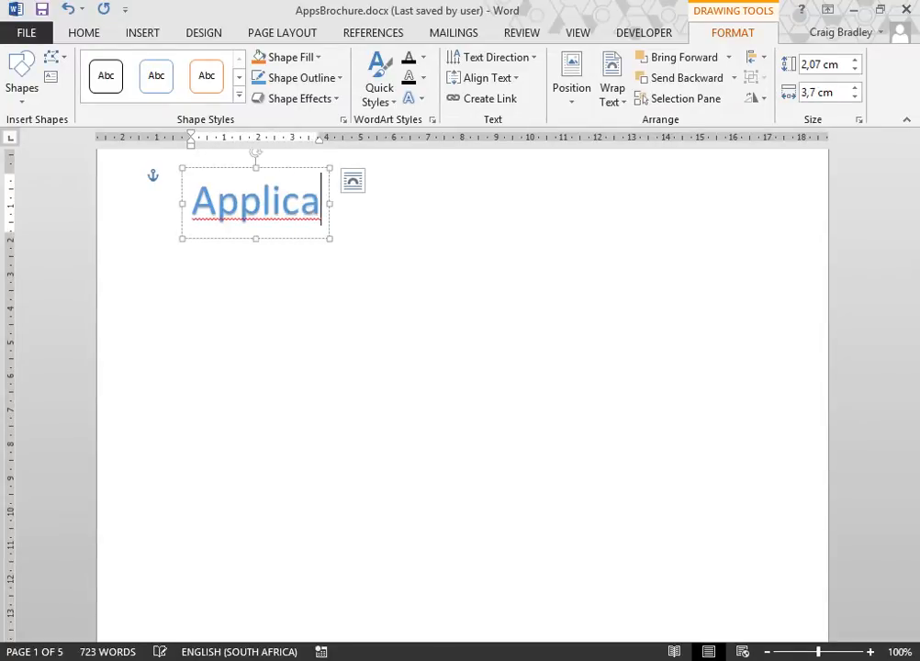
type("tion Brocu")
key("BackSpace")
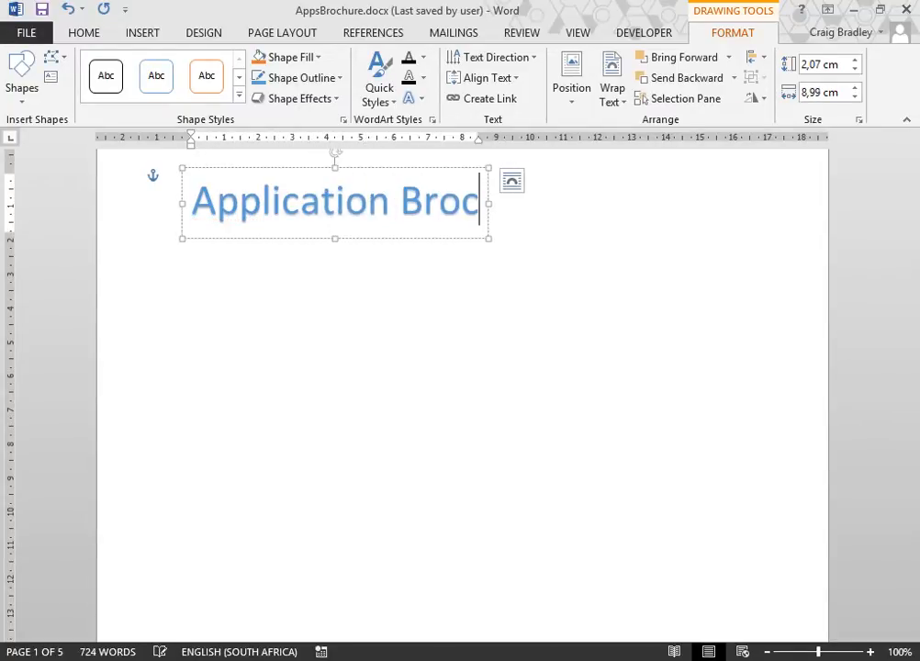
type("hure SA")
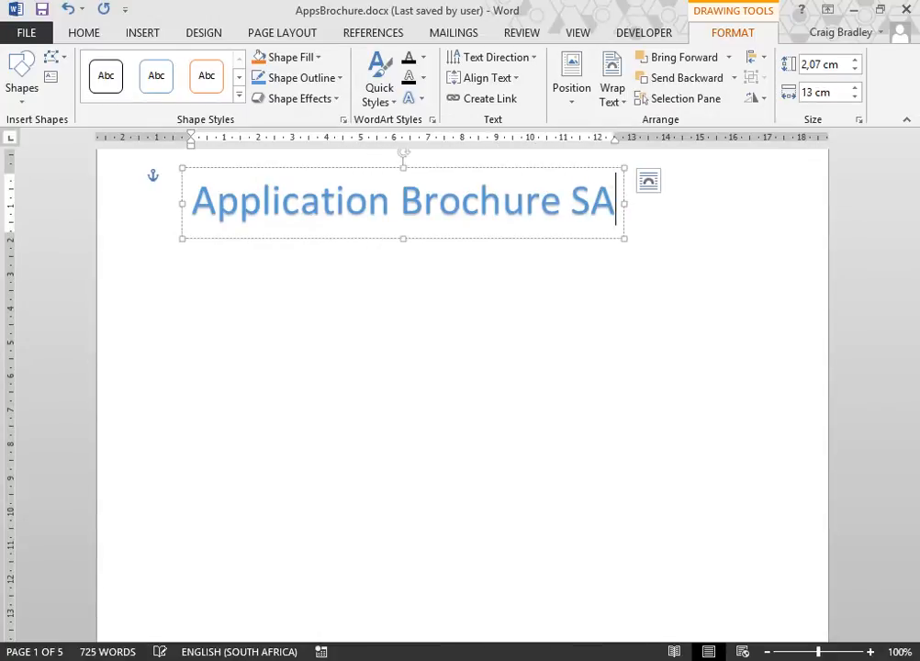
type("WApp")
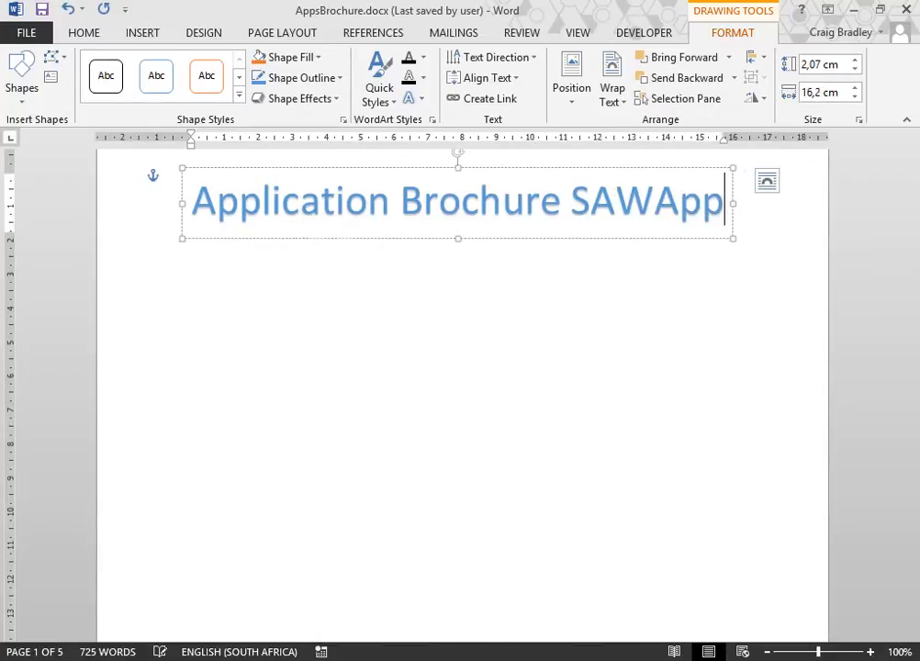
type("d")
key("BackSpace")
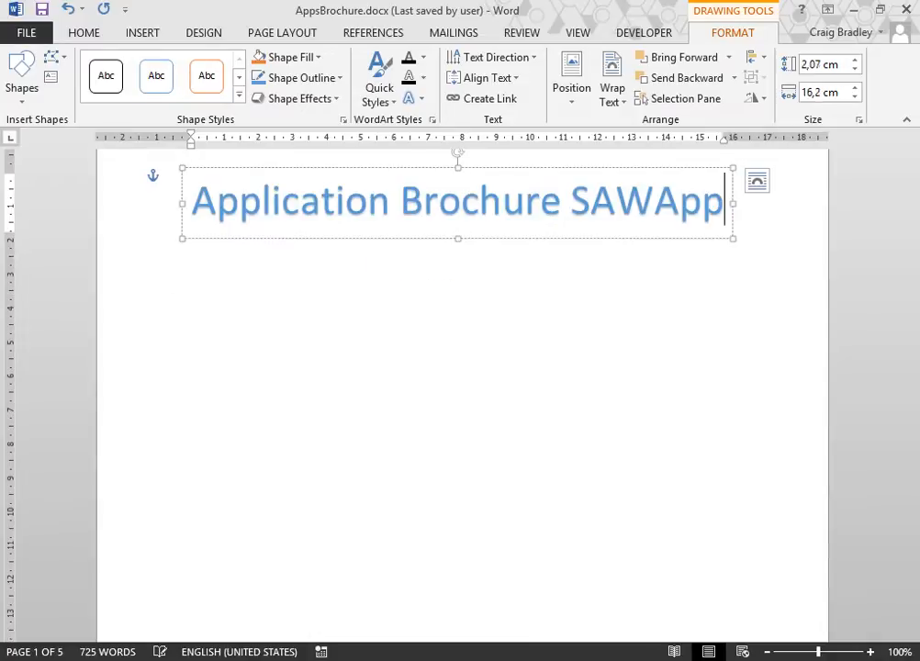
type("s")
left_click(551, 388)
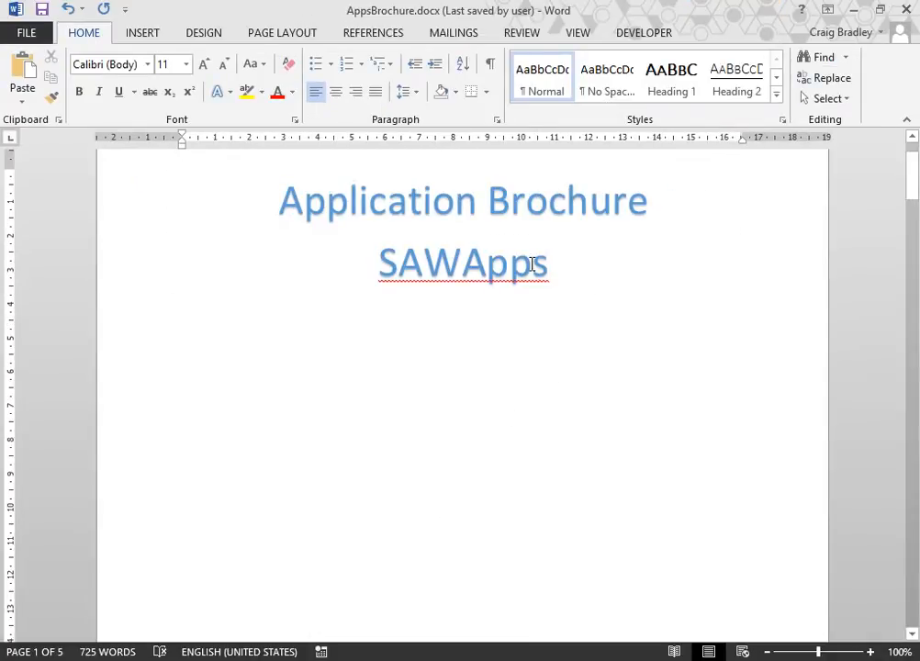
- Enable Different First Page for the header and enter the author's full name and HeronBridge College in the first page header
scroll(530, 264, "up", 2)
double_click(497, 216)
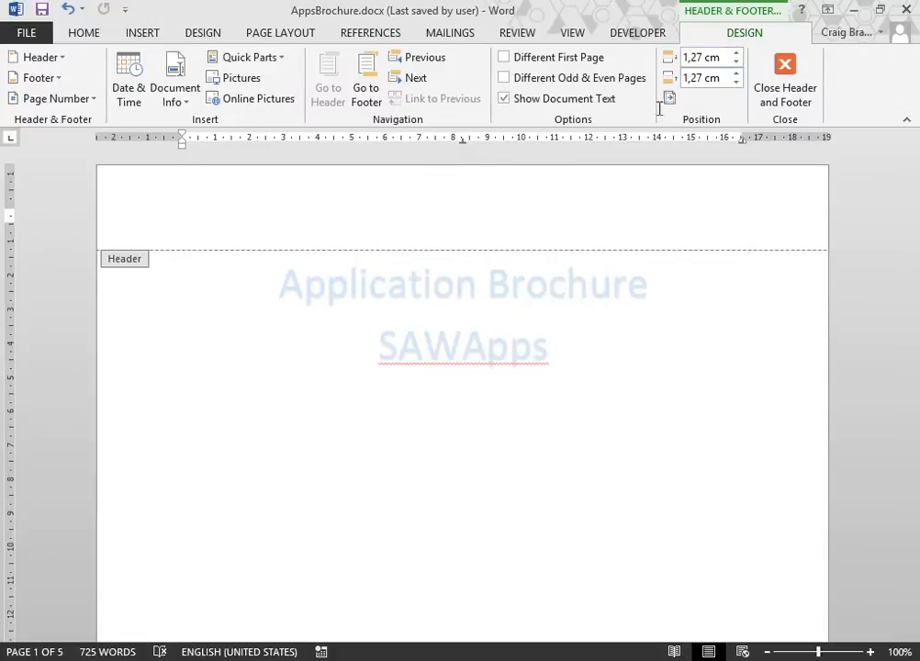
left_click(506, 59)
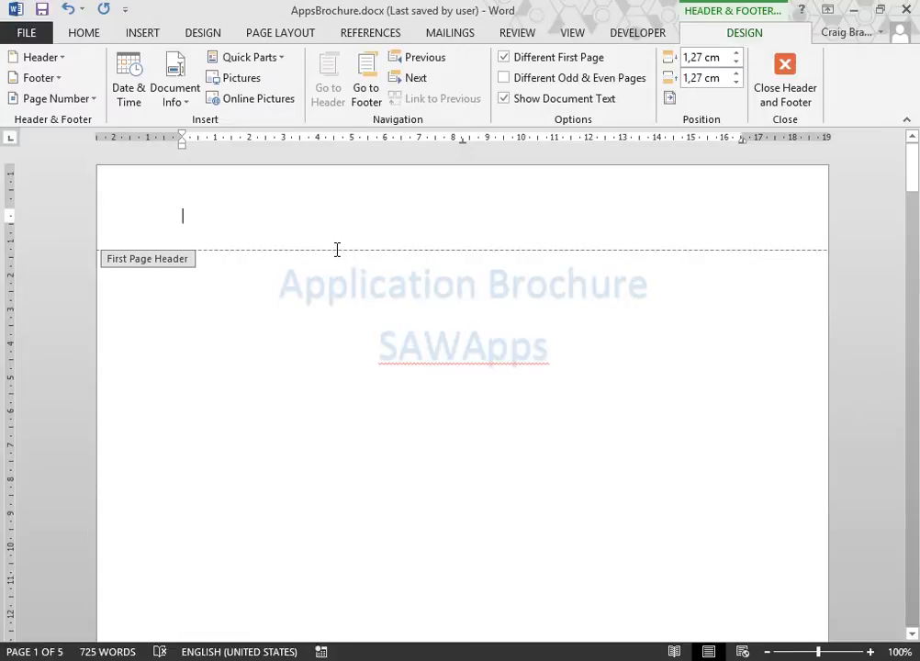
type("Craig Bradley HeronBridge College")
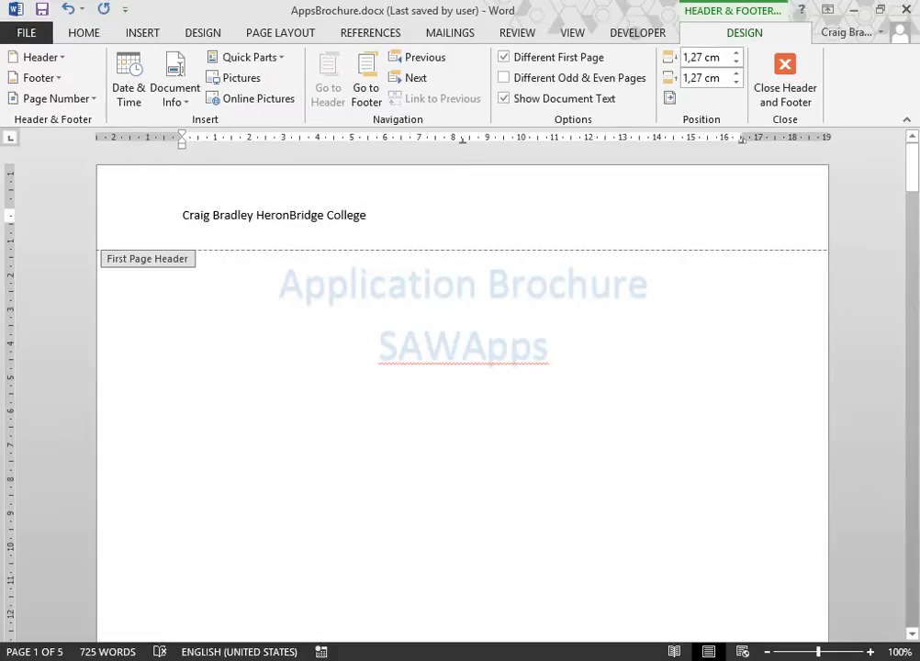
- Insert an automatically updating date in the 28 January 2014 format in the first page footer, and return to the document body
scroll(345, 496, "down", 4)
scroll(395, 471, "down", 8)
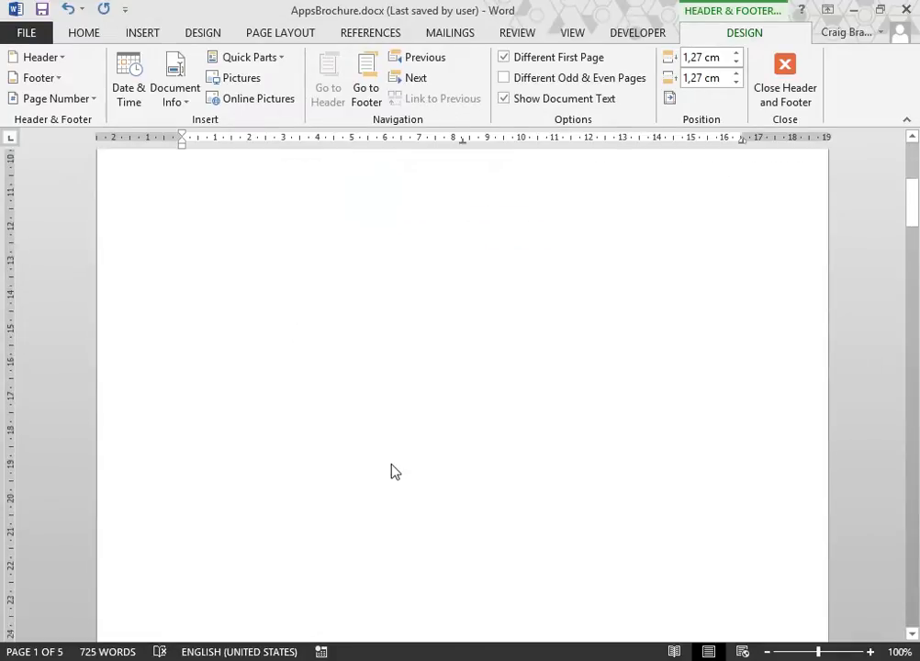
left_click(462, 493)
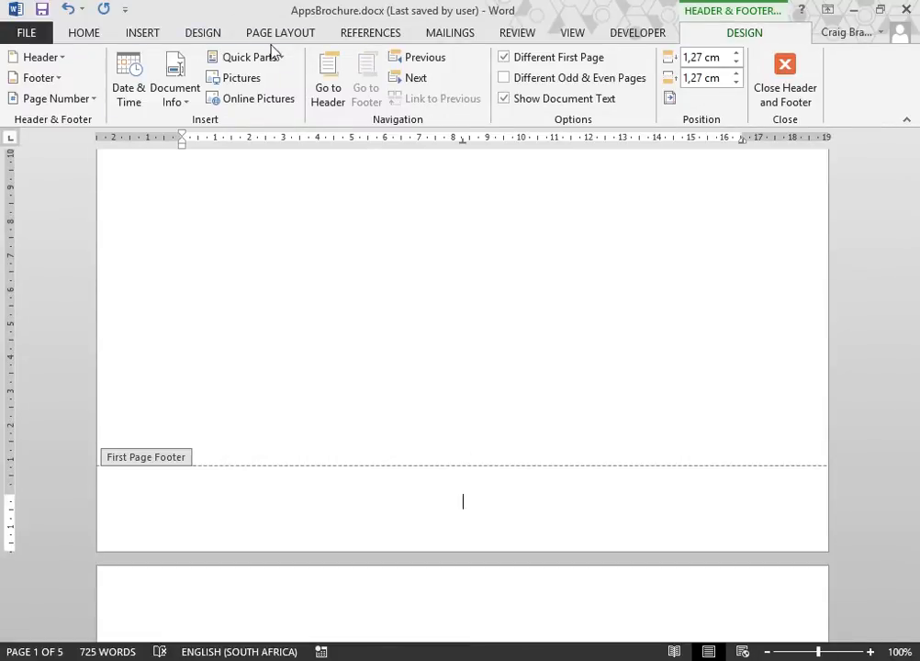
left_click(152, 34)
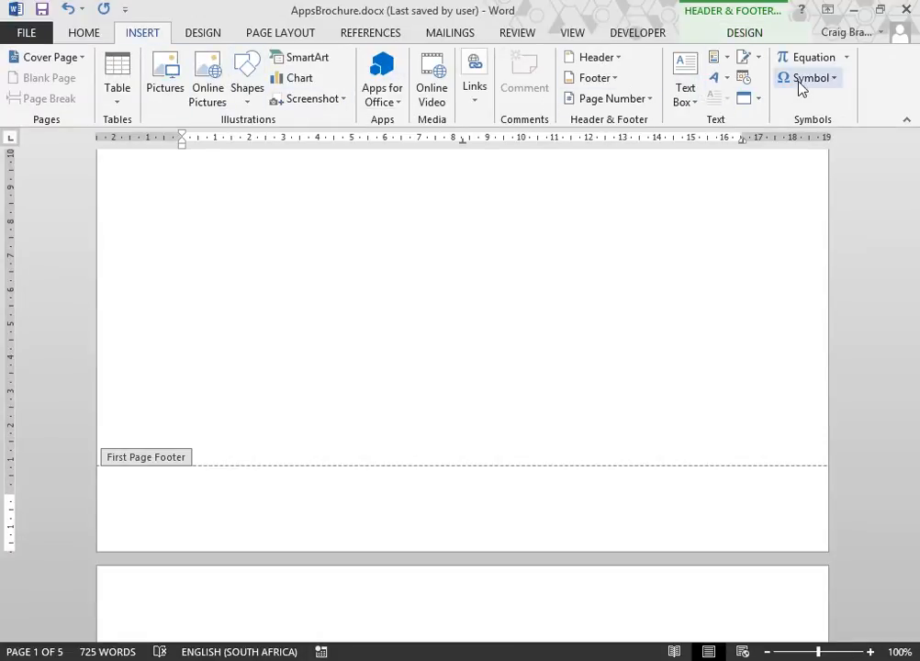
left_click(744, 80)
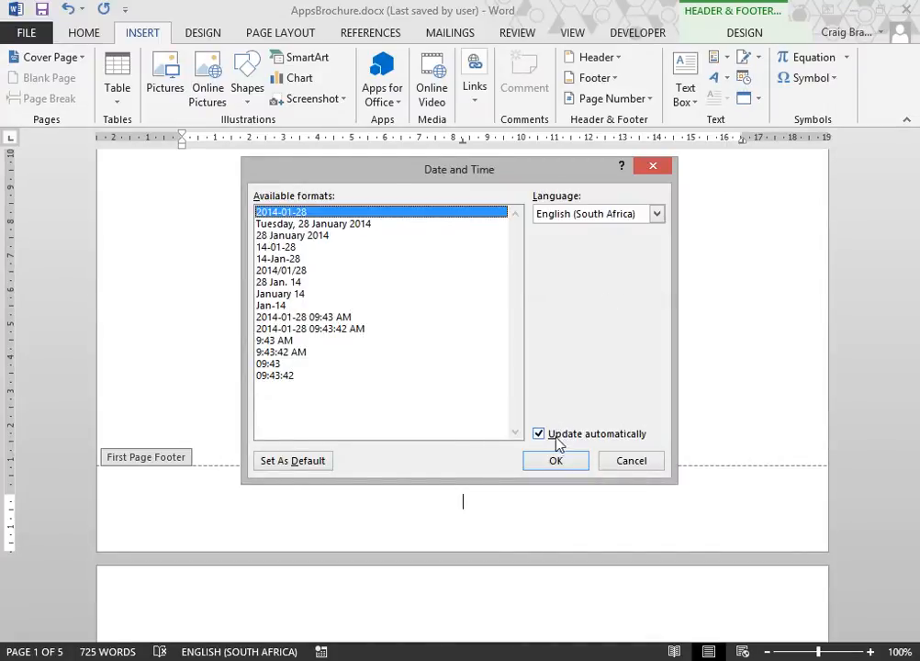
left_click(308, 224)
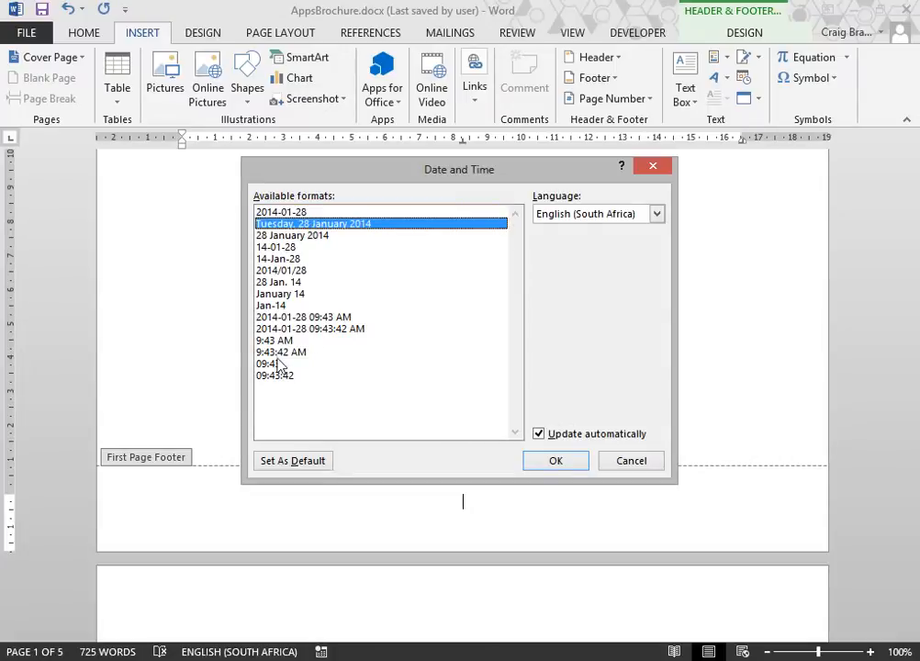
left_click(336, 237)
left_click(553, 464)
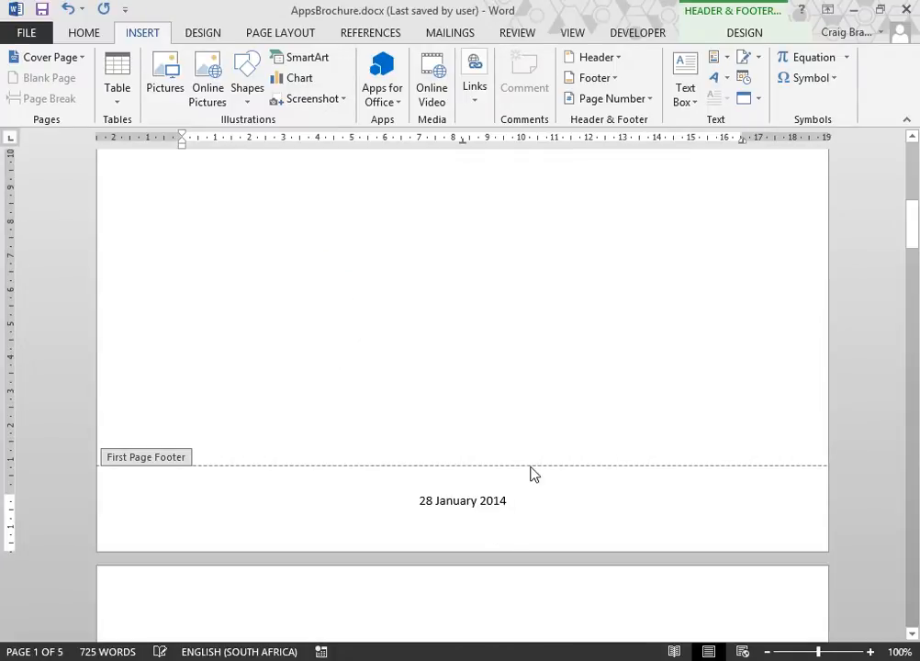
double_click(566, 296)
scroll(554, 312, "up", 2)
scroll(553, 316, "down", 4)
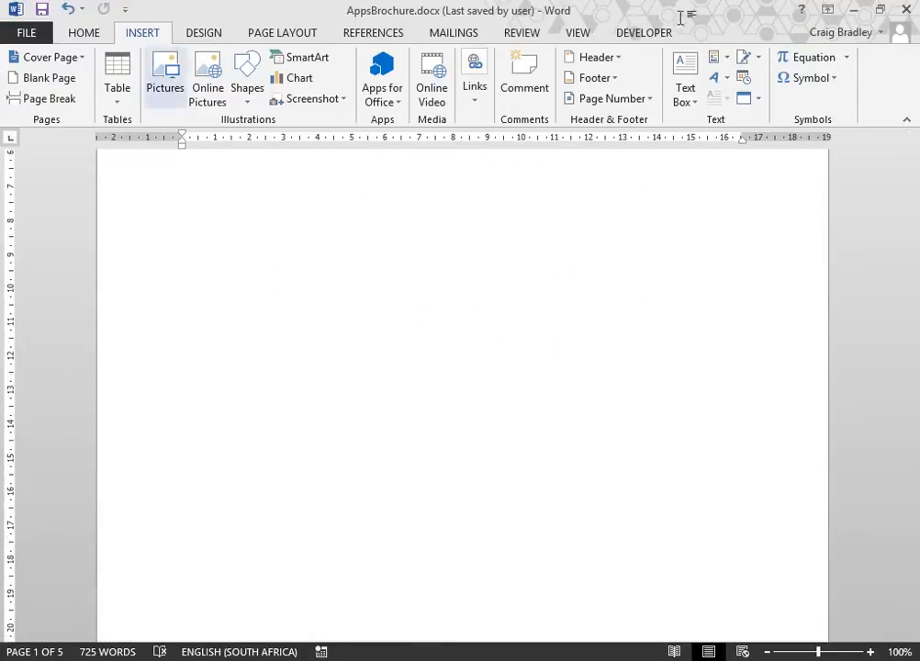
scroll(412, 482, "up", 3)
scroll(412, 481, "up", 1)
scroll(411, 481, "down", 3)
scroll(412, 481, "up", 4)
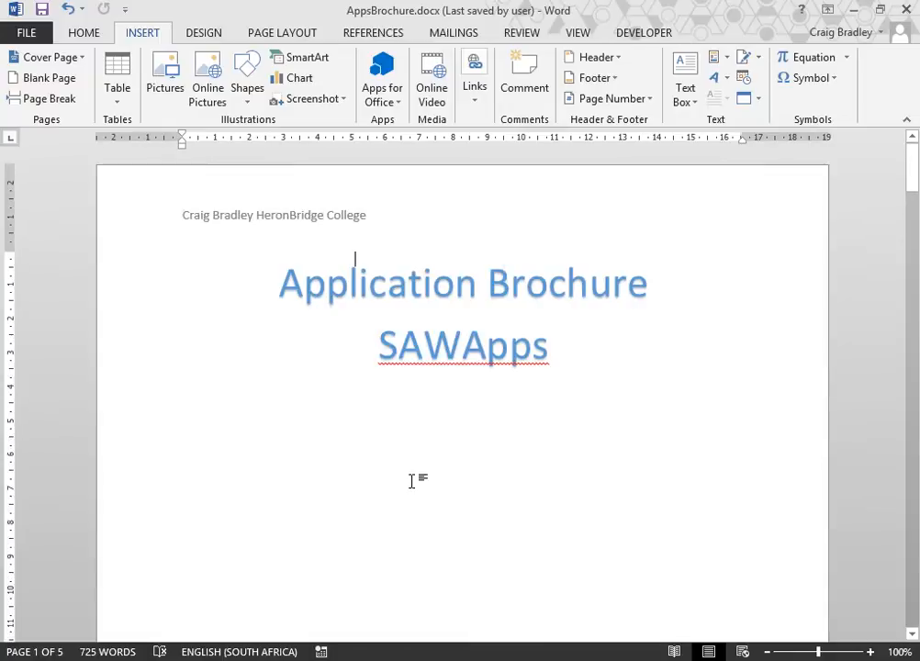
- Modify the Heading 1 style so its paragraphs have a left indent of 2 cm
scroll(412, 481, "down", 15)
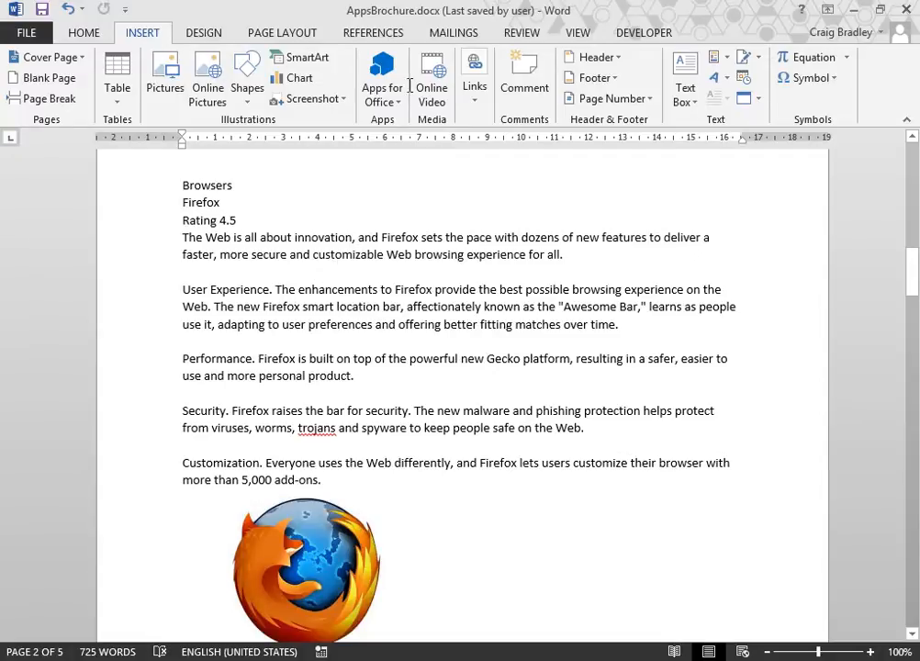
left_click(81, 34)
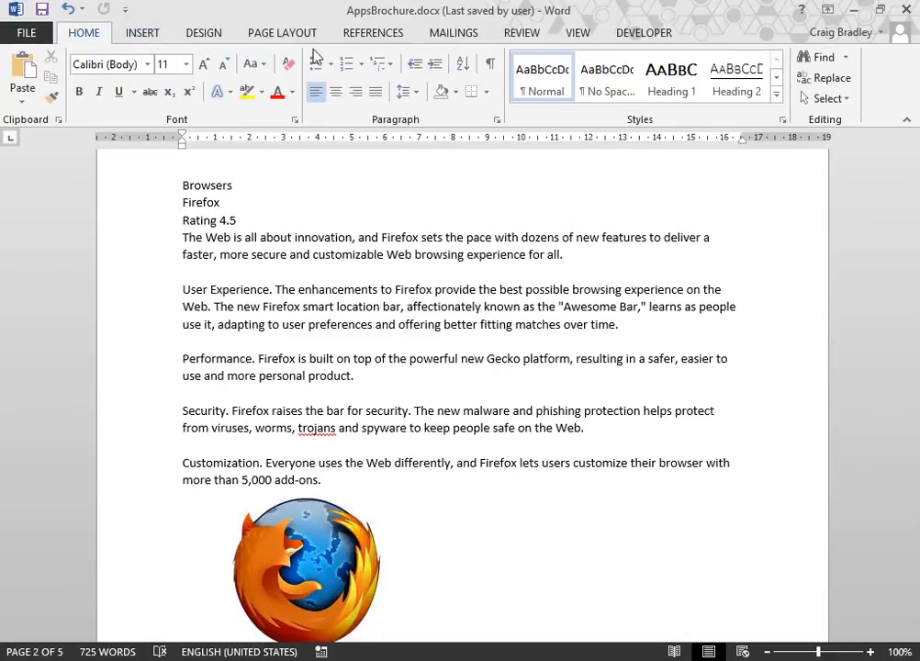
right_click(667, 81)
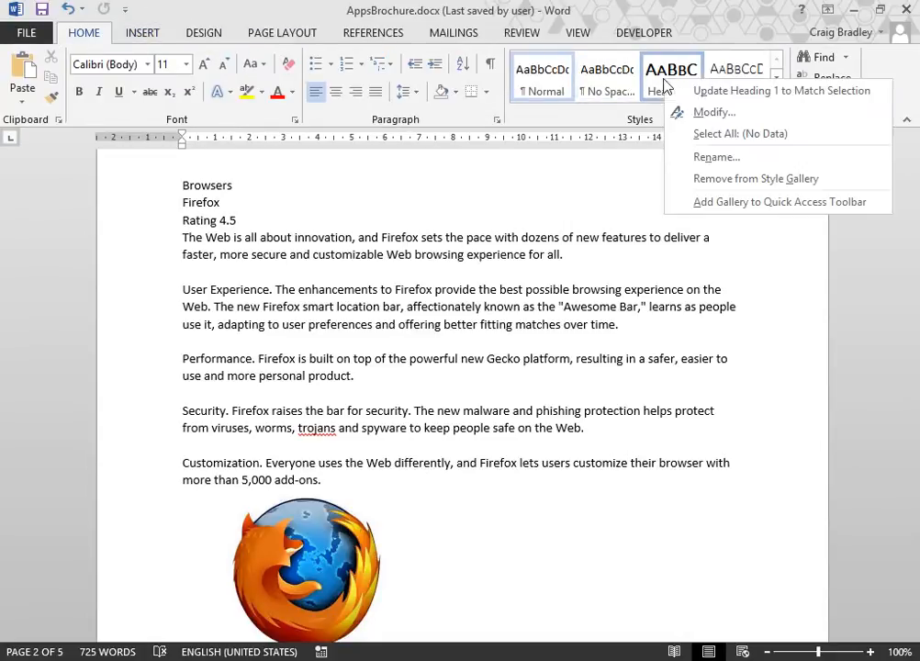
left_click(703, 113)
left_click(290, 541)
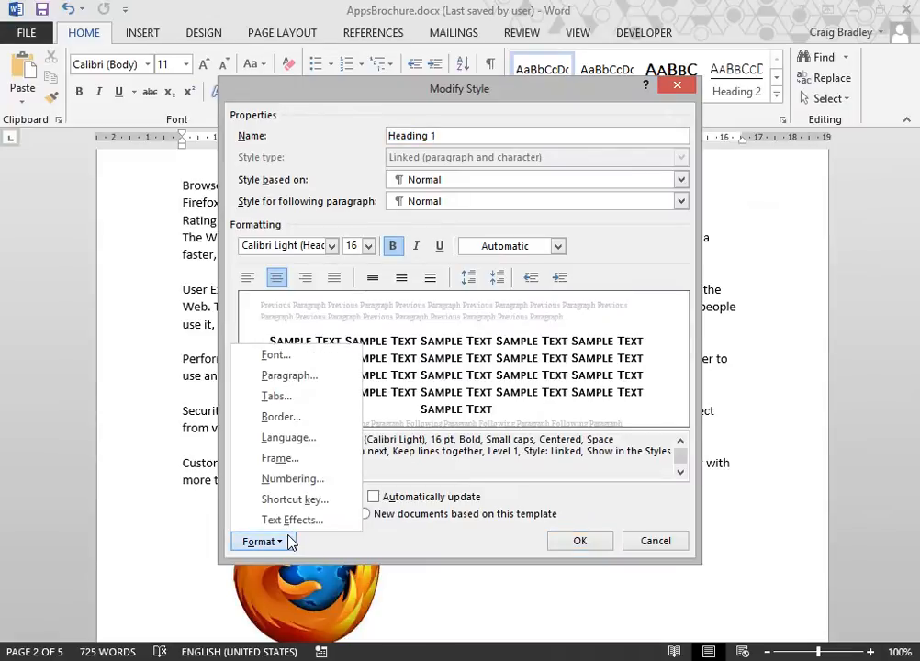
left_click(303, 375)
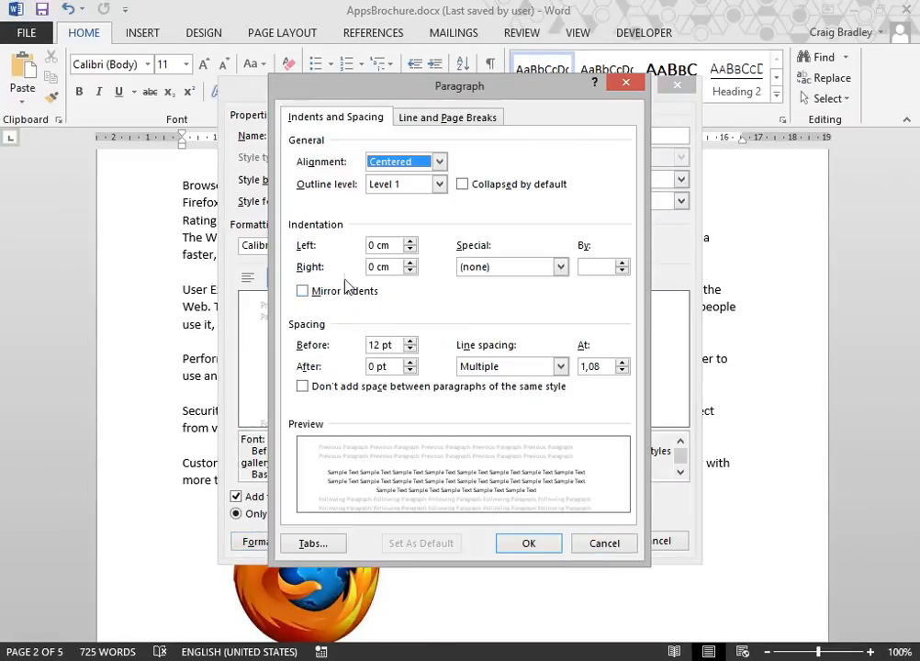
left_click_drag(411, 243, 411, 242)
left_click(536, 543)
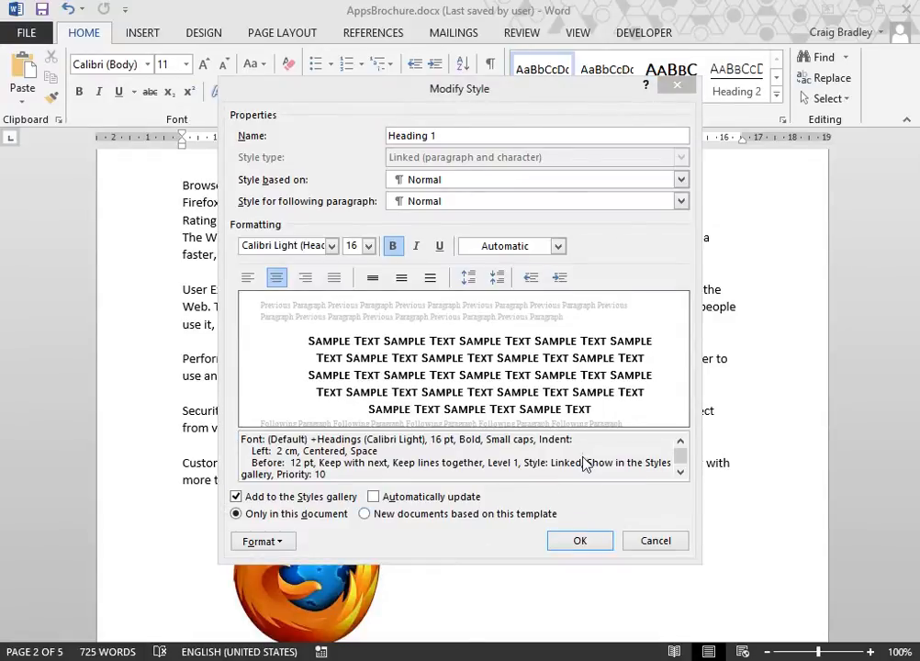
- Set the Heading 1 style's font to Verdana and save the style changes
left_click(332, 246)
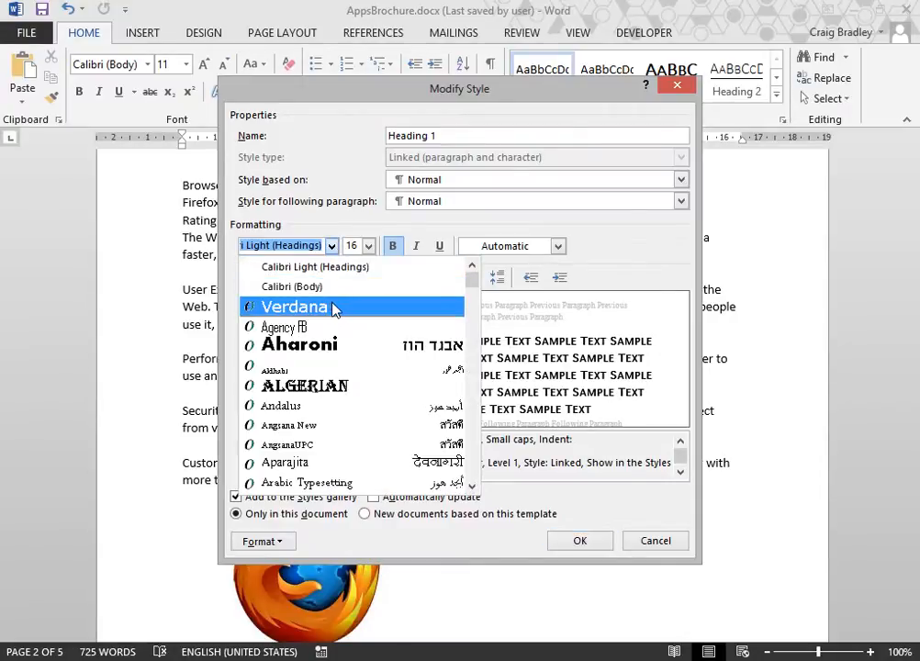
type("Ver")
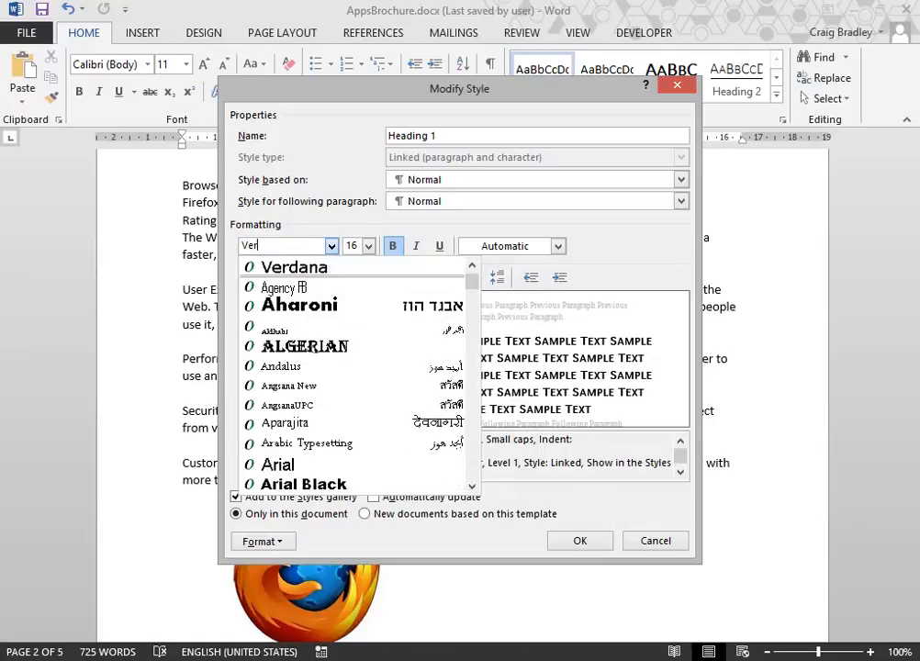
left_click(404, 274)
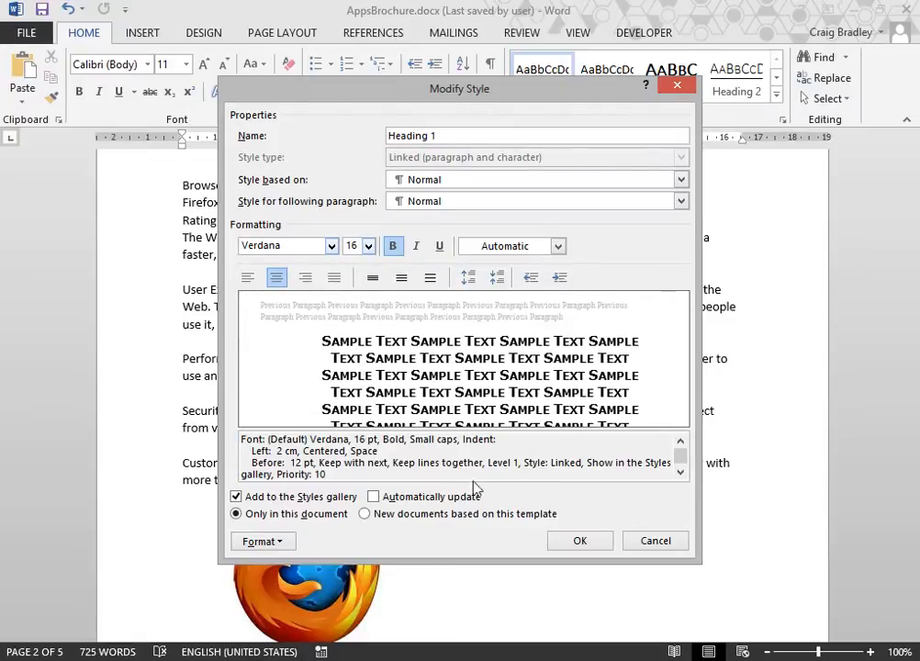
left_click(576, 542)
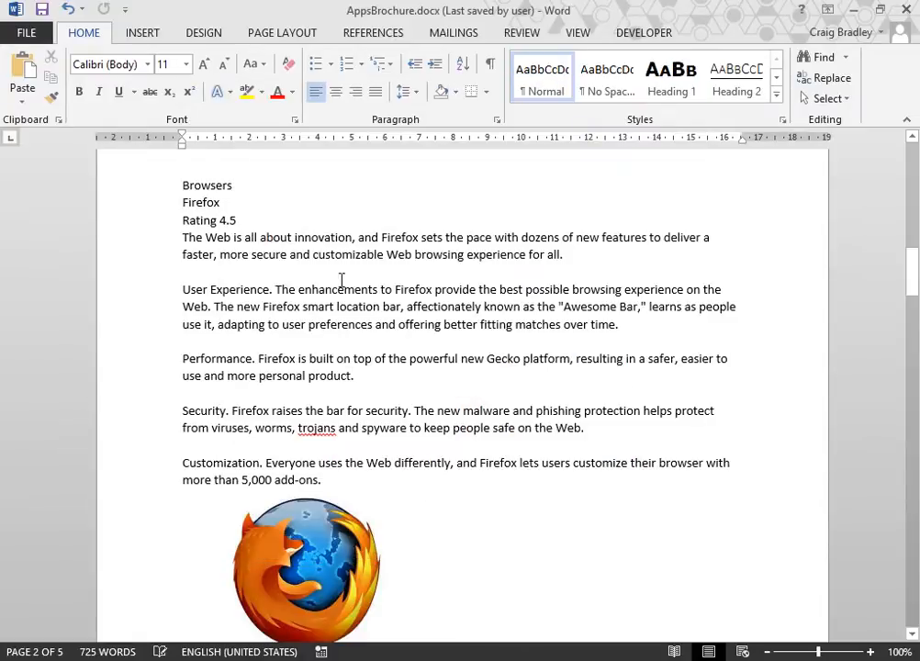
- Modify the Heading 1 style again to align its text left
right_click(669, 84)
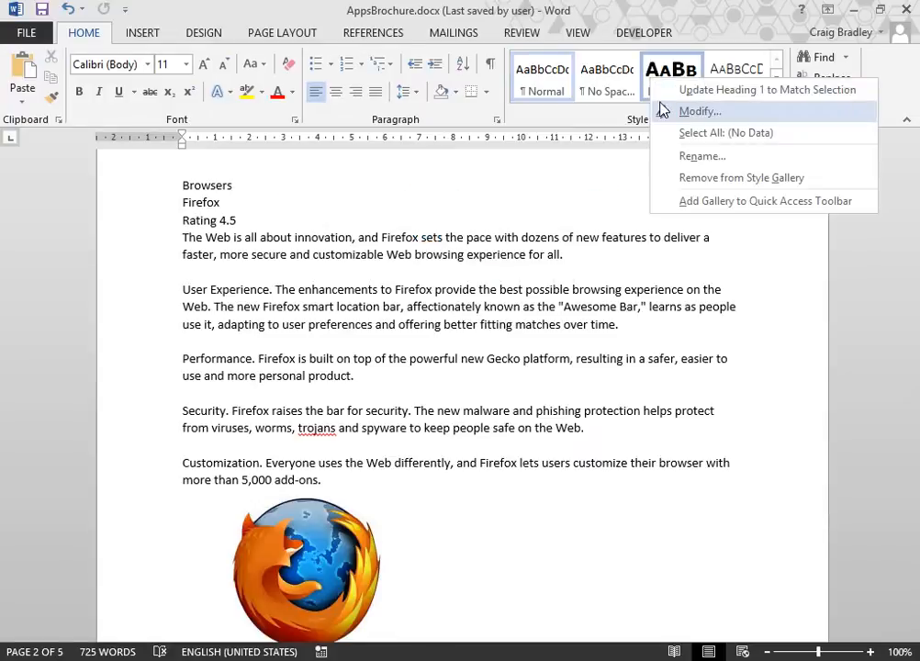
left_click(695, 110)
left_click(249, 277)
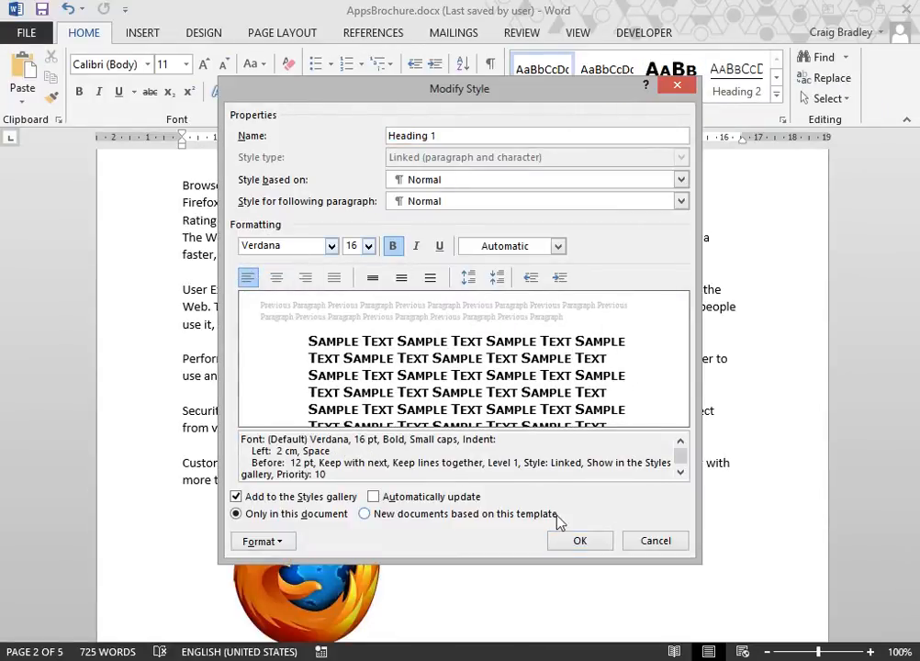
left_click(575, 542)
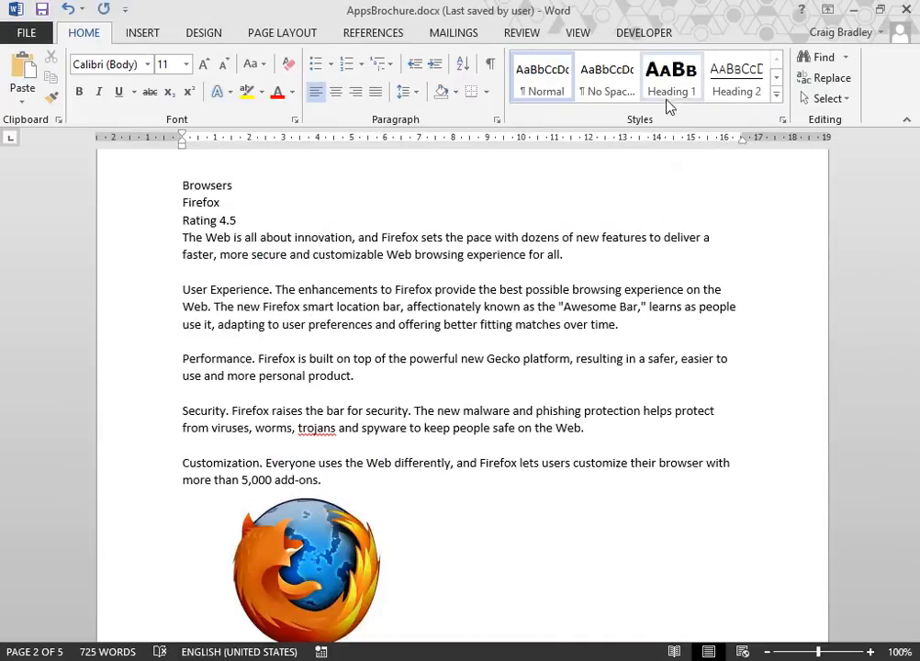
- Modify the Heading 2 style so the paragraph spacing before is 0 pt
right_click(734, 91)
left_click(637, 124)
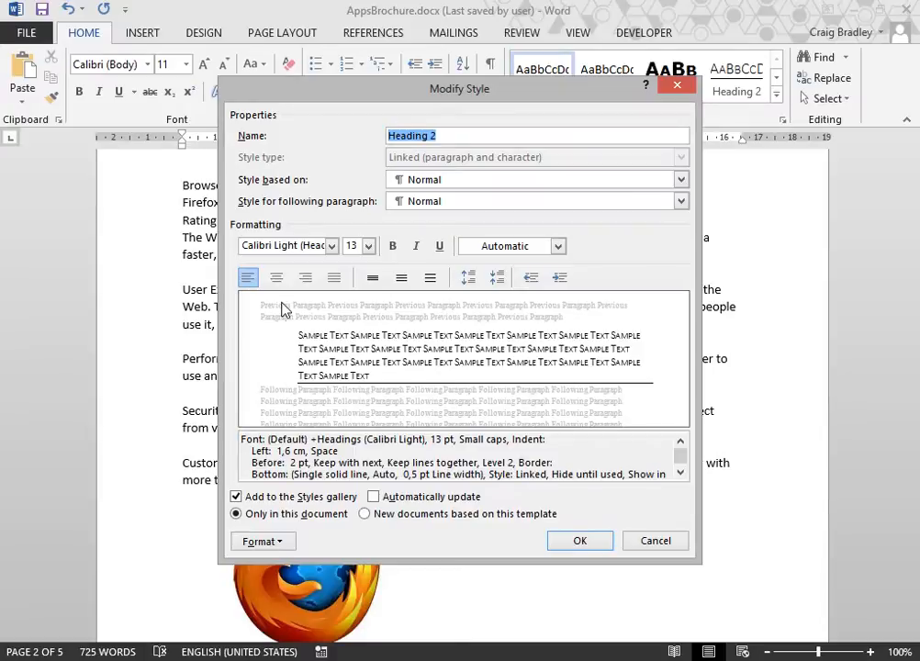
left_click(285, 541)
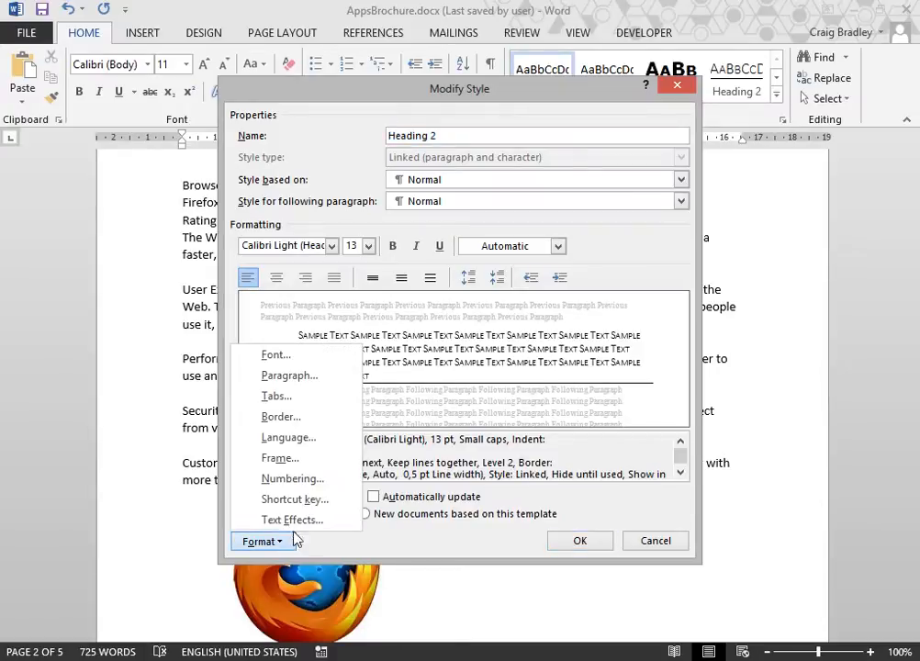
left_click(309, 376)
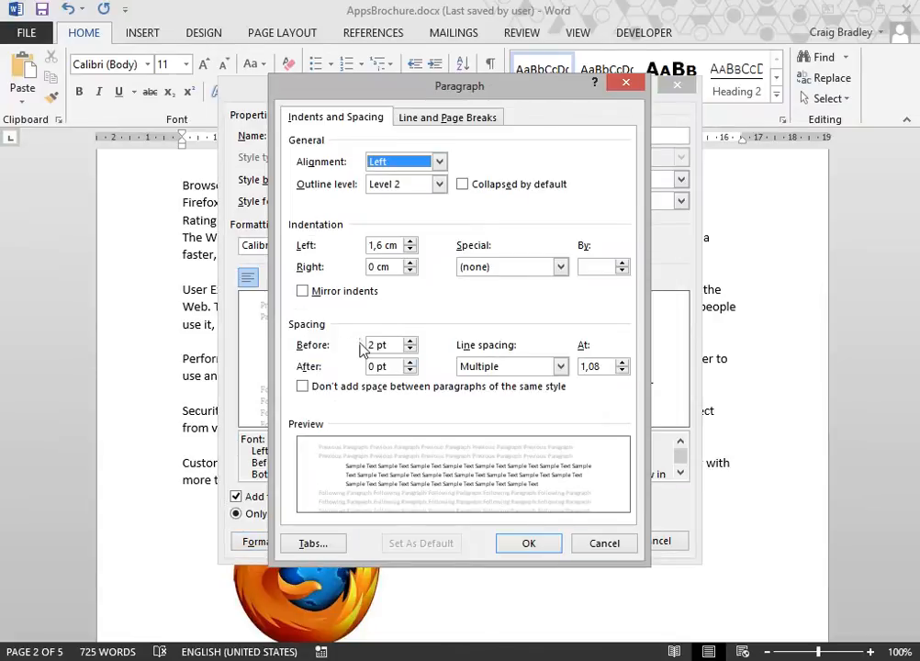
left_click(411, 348)
left_click(411, 343)
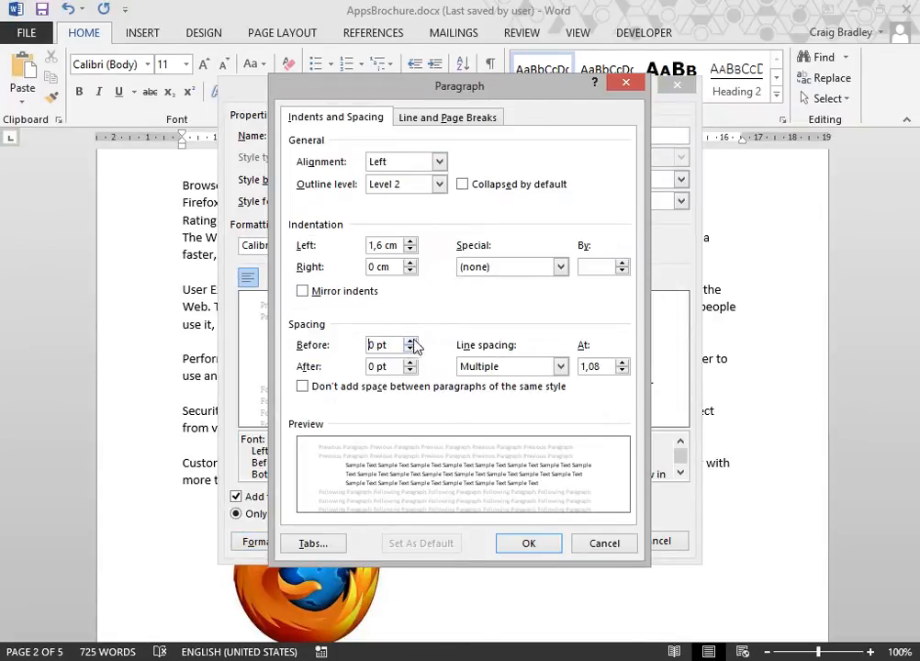
left_click(505, 542)
- Remove the bottom border line from the Heading 2 style
left_click(282, 541)
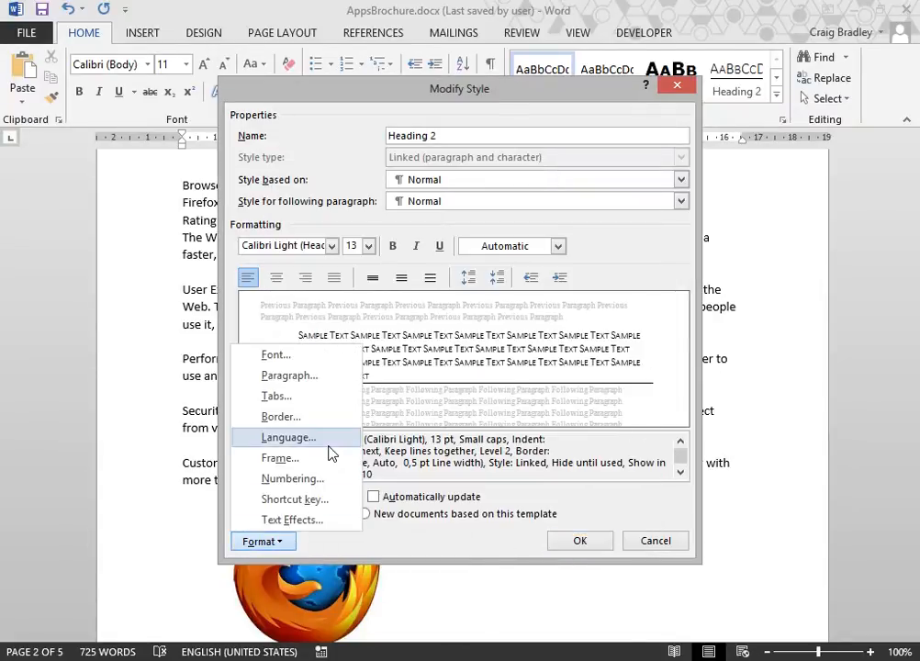
left_click(326, 418)
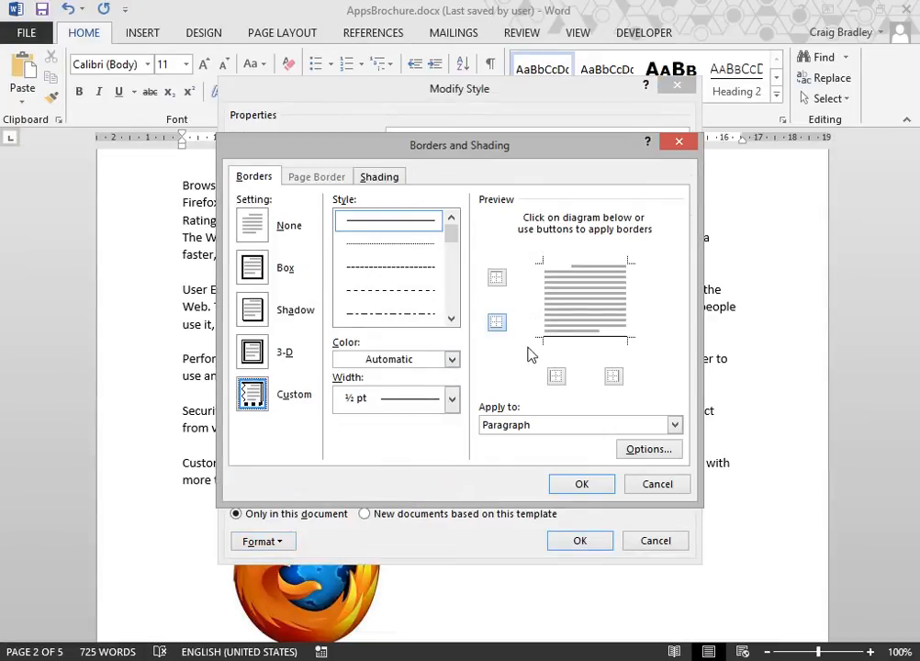
left_click(497, 321)
left_click(599, 484)
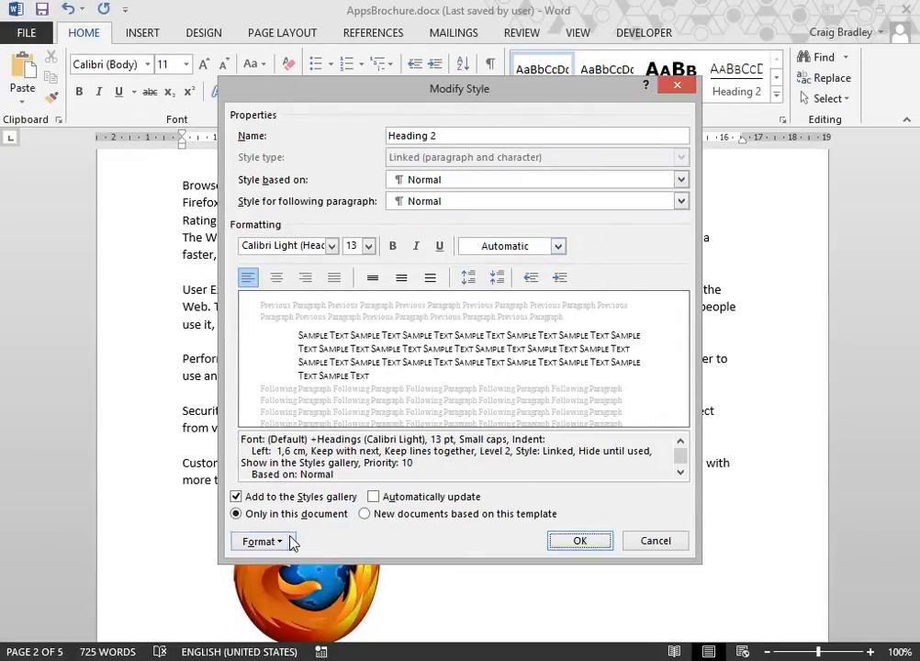
- Set the Heading 2 style's left indent to 0 cm and save the style changes
left_click(262, 542)
left_click(292, 376)
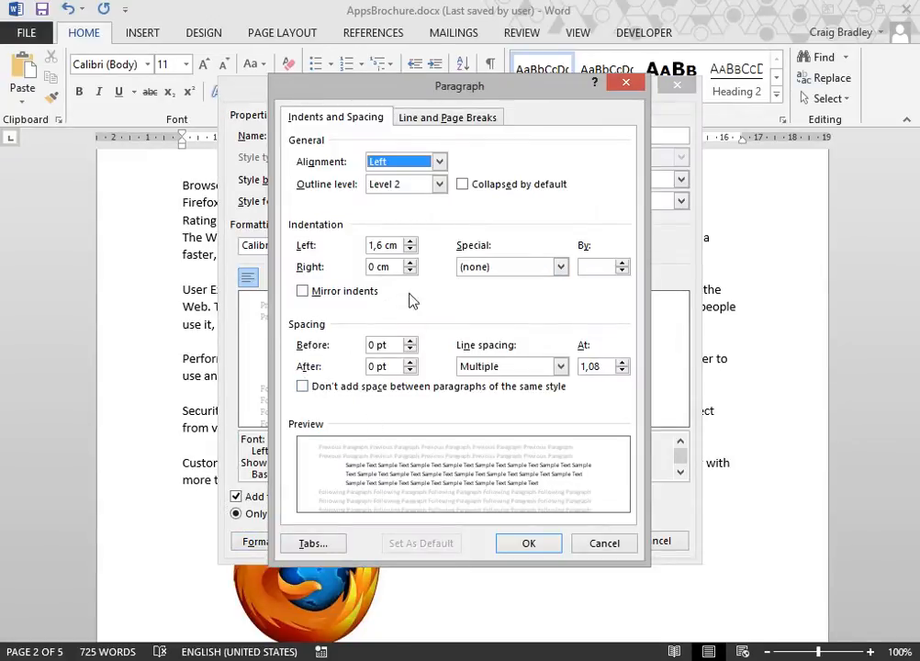
double_click(384, 244)
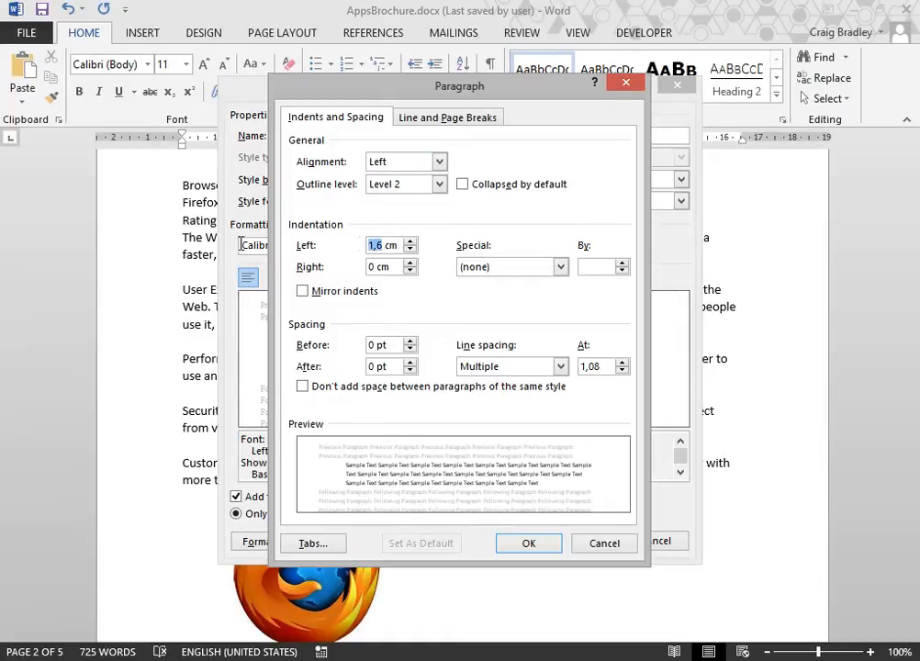
type("0")
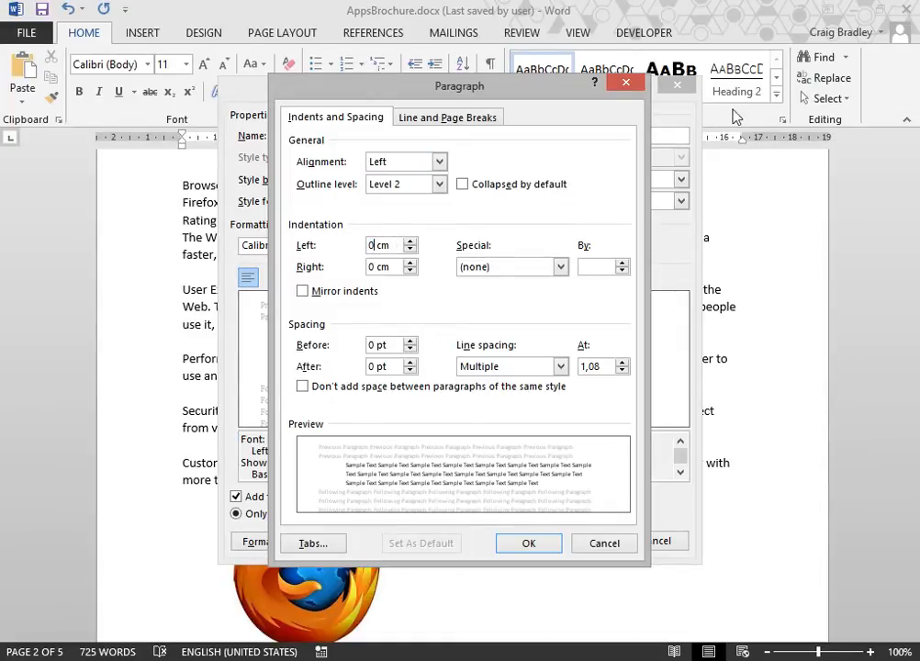
left_click(528, 542)
left_click(562, 542)
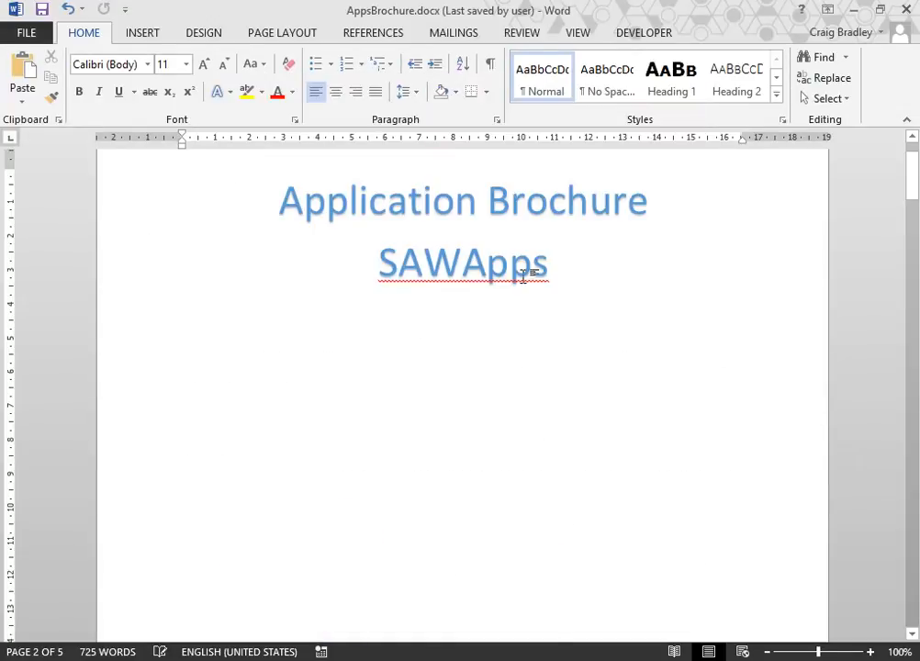
- Check the Heading 2 style's font effects and set its paragraph spacing before to 12 pt
right_click(747, 88)
left_click(555, 115)
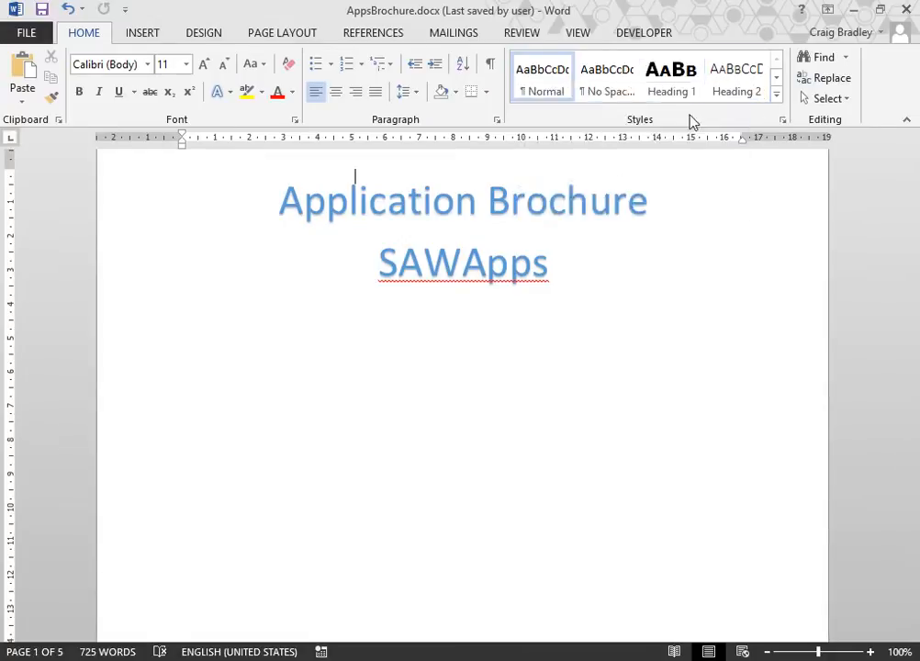
left_click(280, 547)
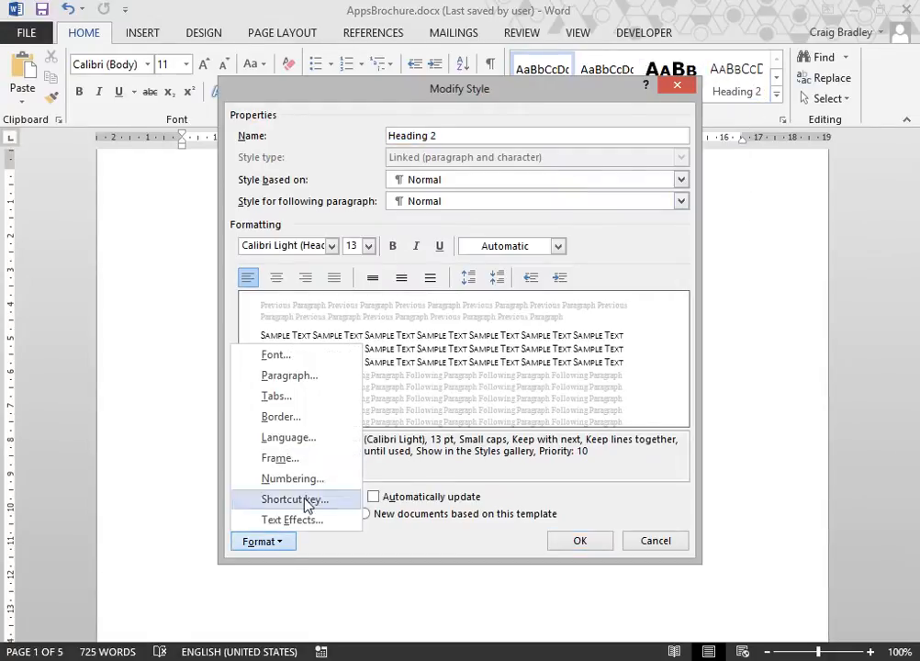
left_click(284, 376)
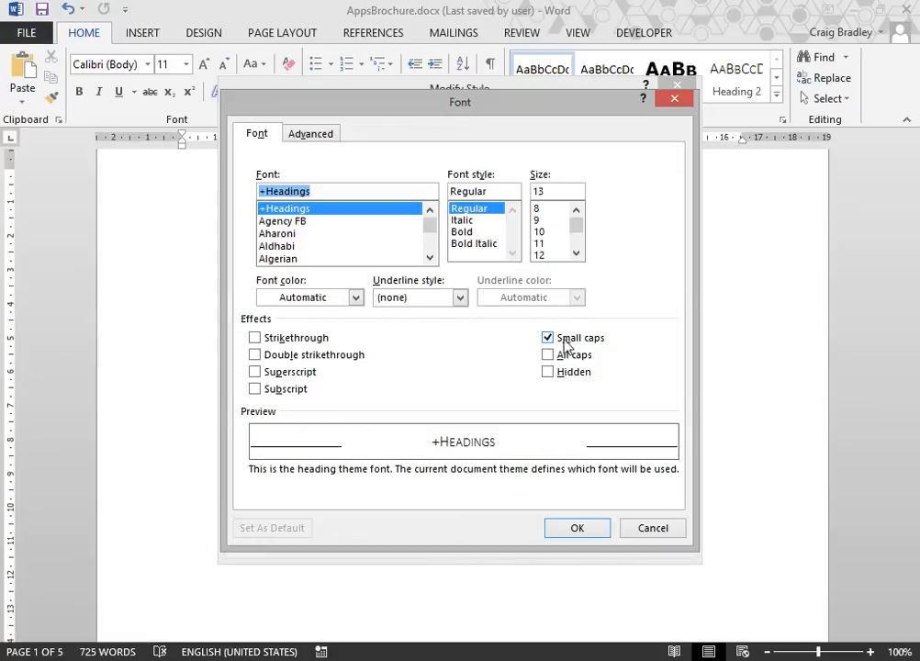
left_click(569, 531)
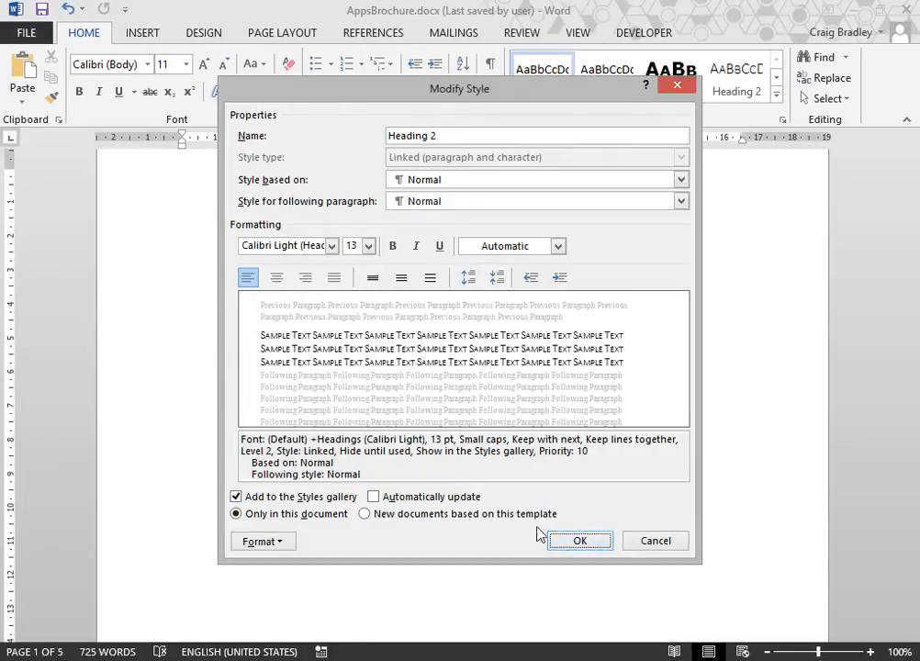
left_click(255, 541)
left_click(284, 376)
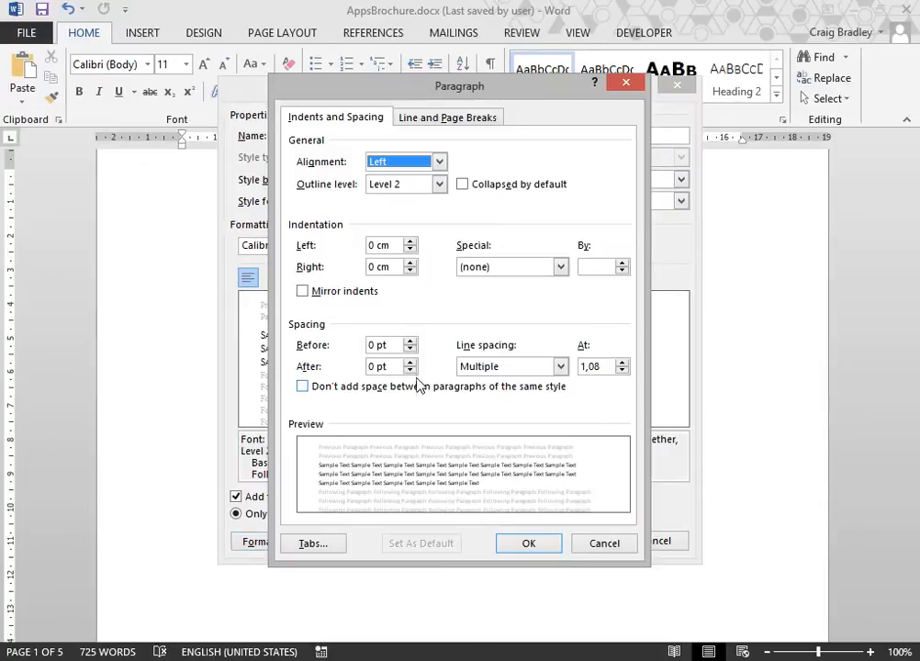
left_click(410, 342)
left_click(411, 342)
left_click(410, 341)
left_click(410, 350)
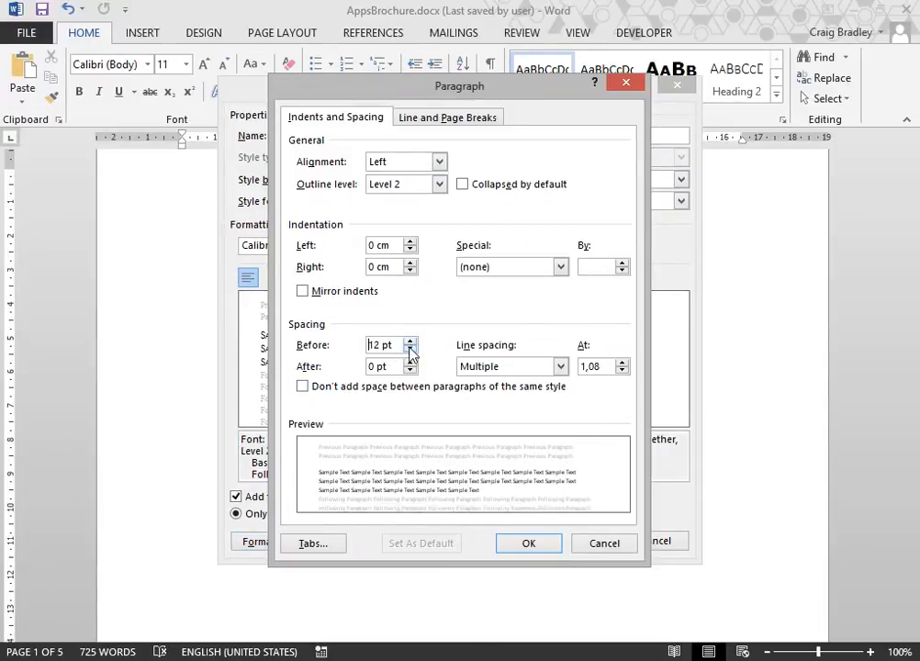
left_click(527, 543)
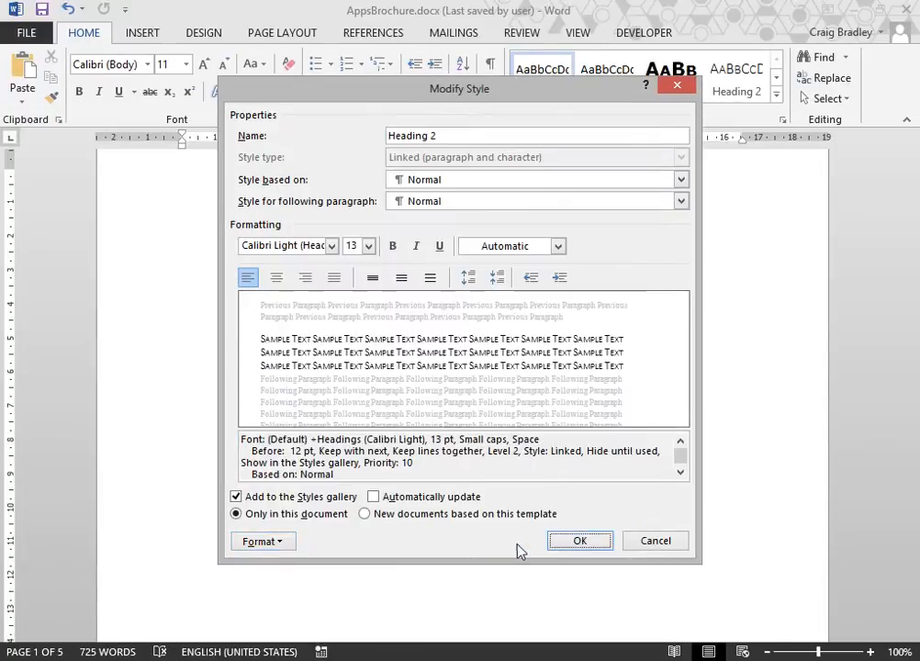
left_click(578, 541)
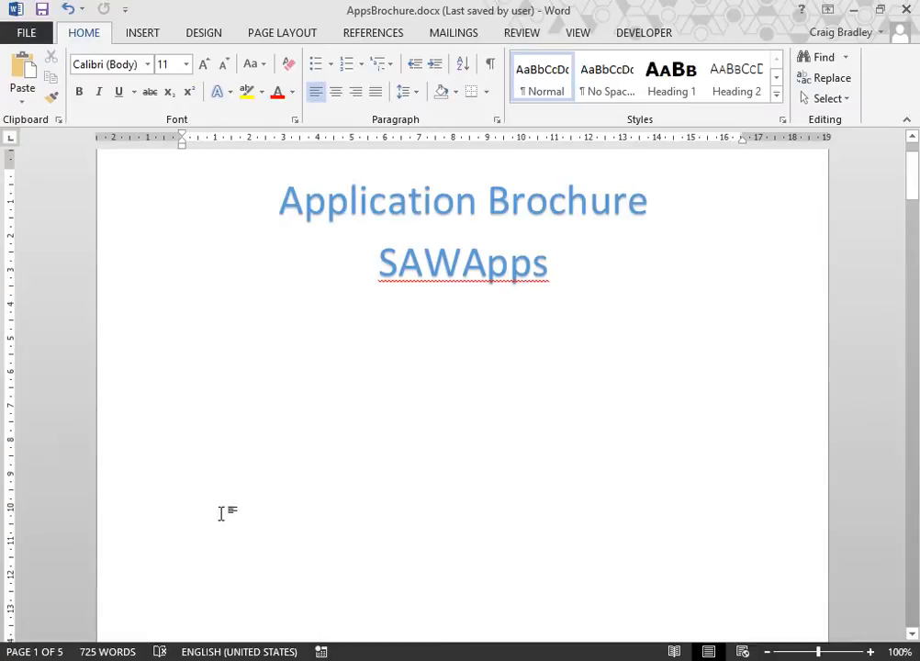
- Apply the Heading 1 style to the Browsers line at the start of the second page
scroll(218, 459, "down", 15)
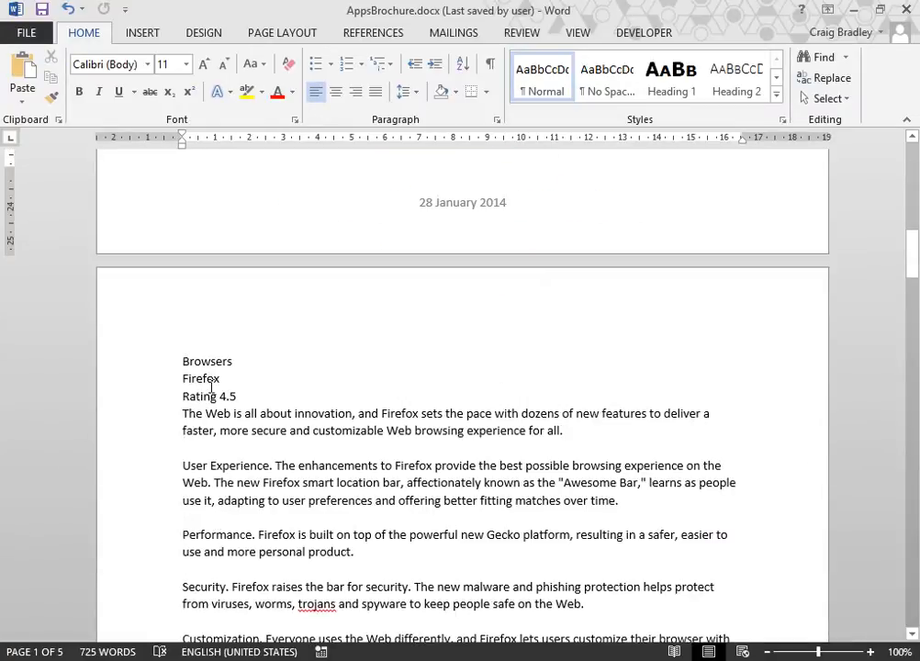
left_click(234, 366)
key("ctrl+alt+1")
scroll(222, 494, "down", 12)
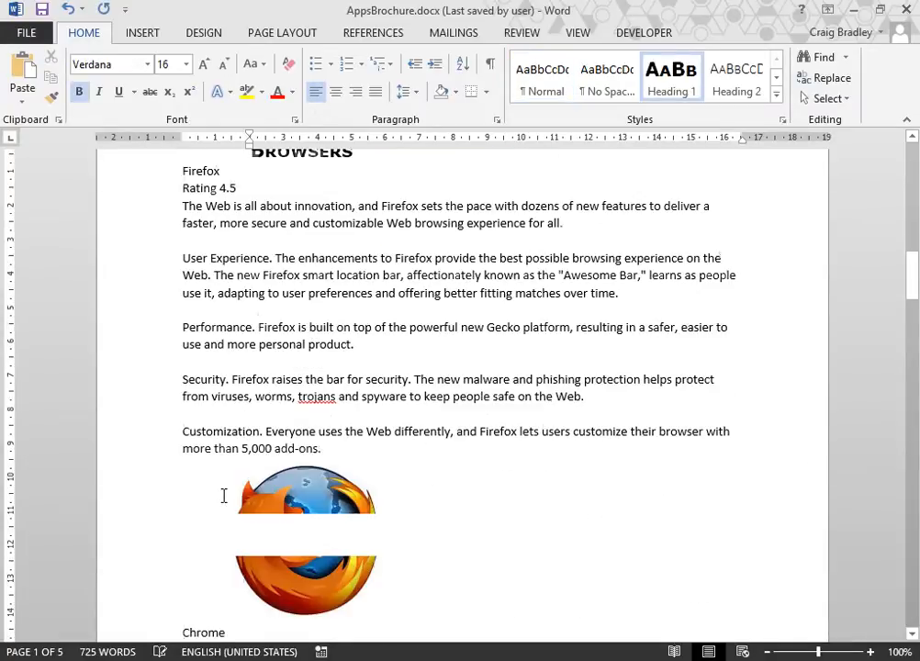
scroll(249, 456, "down", 3)
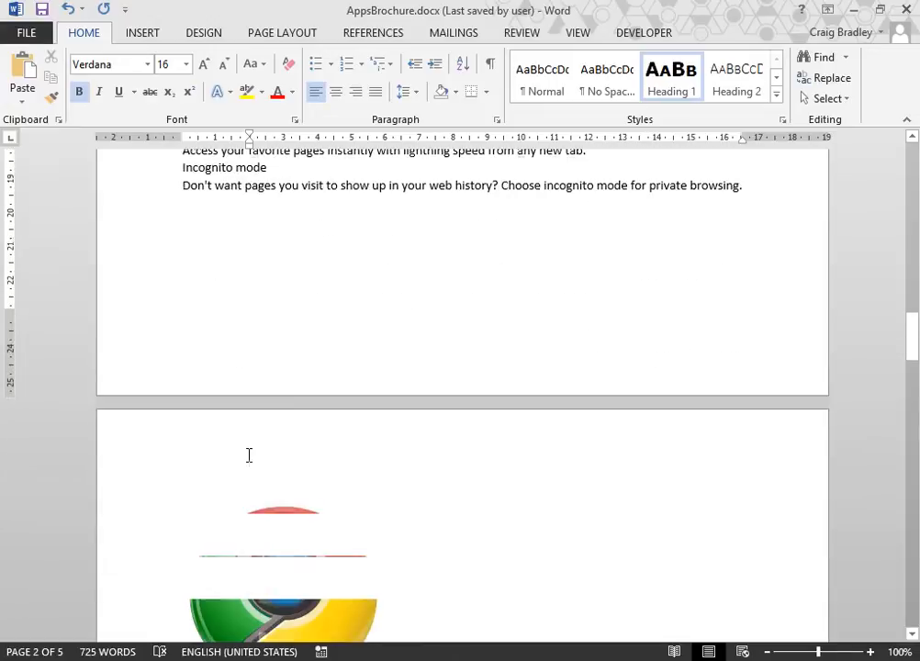
scroll(248, 402, "up", 14)
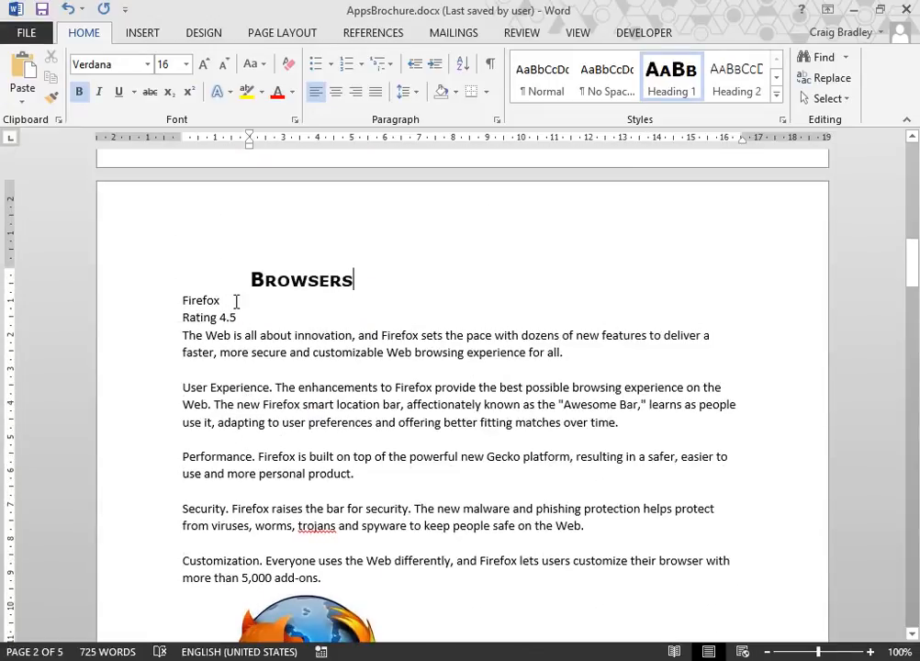
- Apply the Heading 2 style to the Firefox line and Heading 3 to the Rating 4.5 line below it
left_click(236, 301)
key("ctrl+alt+2")
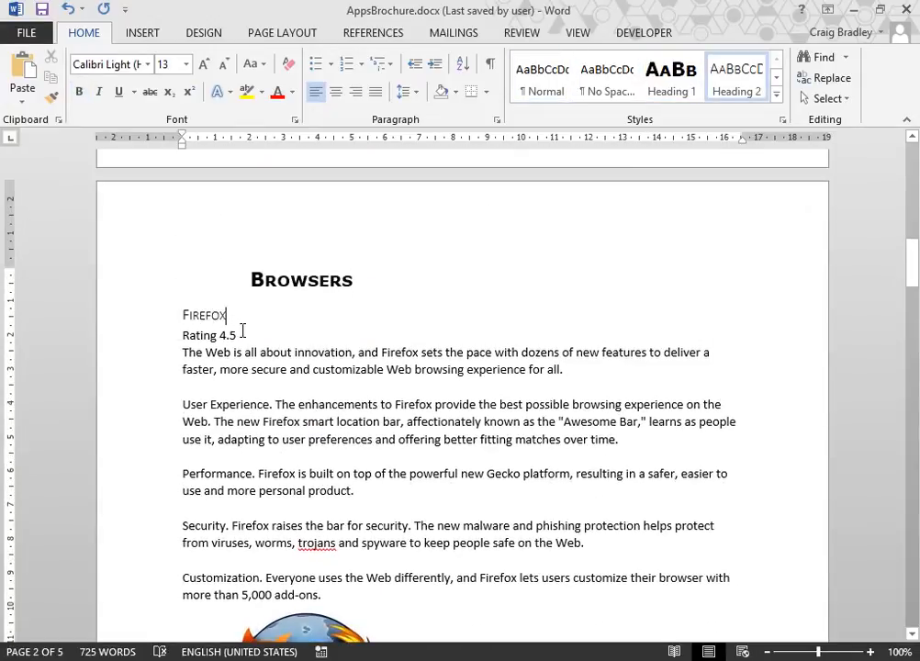
left_click(242, 333)
key("ctrl+alt+3")
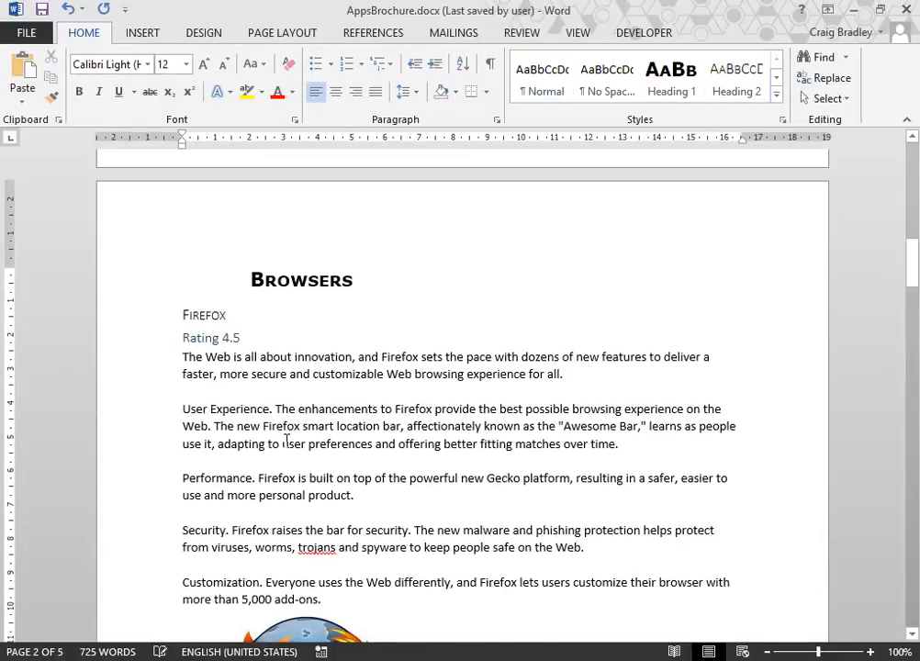
- Apply the Heading 2 style to the Chrome line and Heading 3 to its Rating 4.7 line
scroll(276, 459, "down", 6)
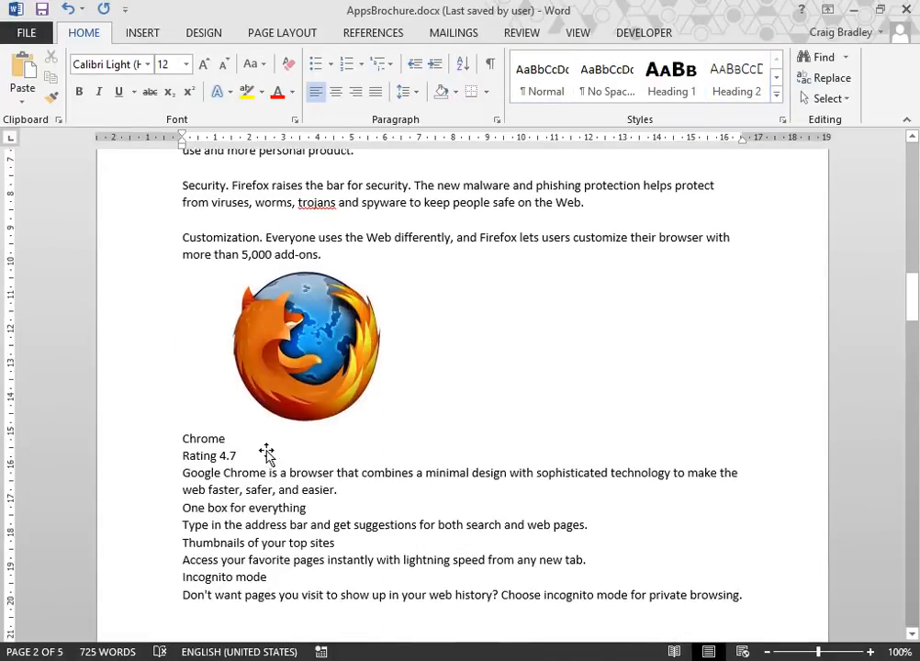
left_click(265, 433)
key("ctrl+alt+2")
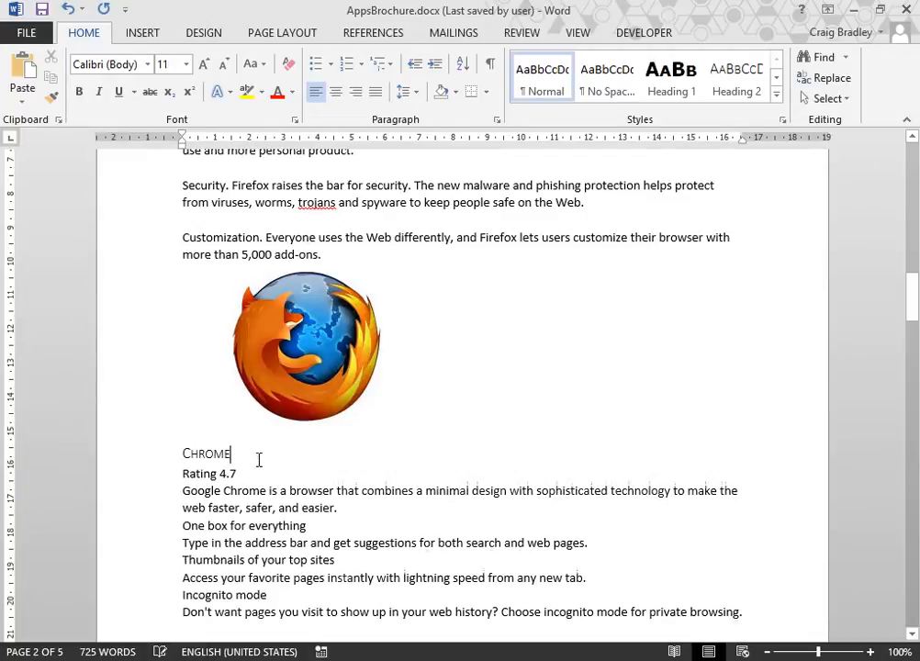
left_click(252, 475)
key("ctrl+alt+3")
- Apply the Heading 1 style to the Media line below the Chrome logo
scroll(246, 500, "down", 1)
scroll(246, 500, "down", 15)
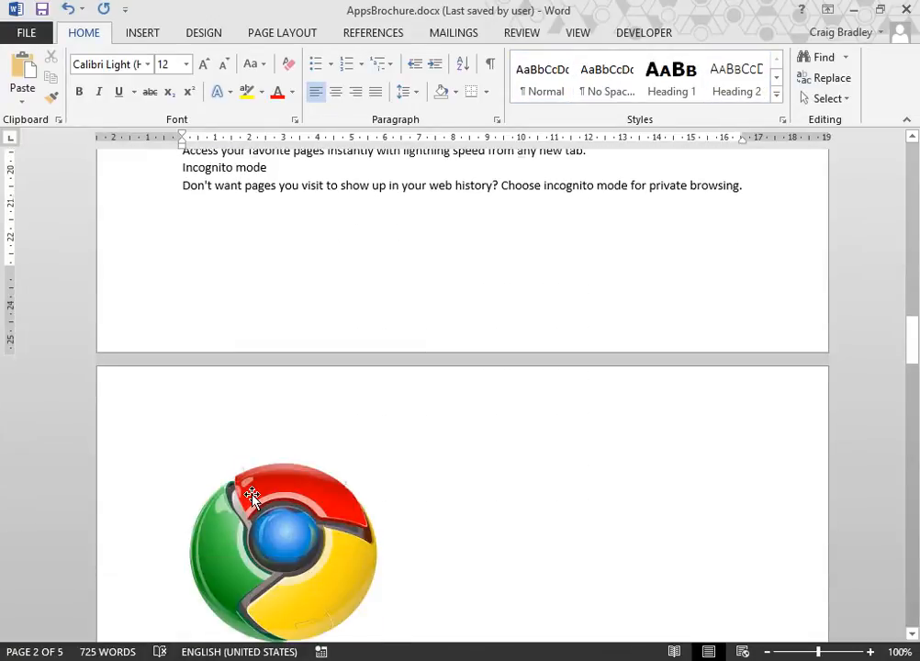
left_click(226, 277)
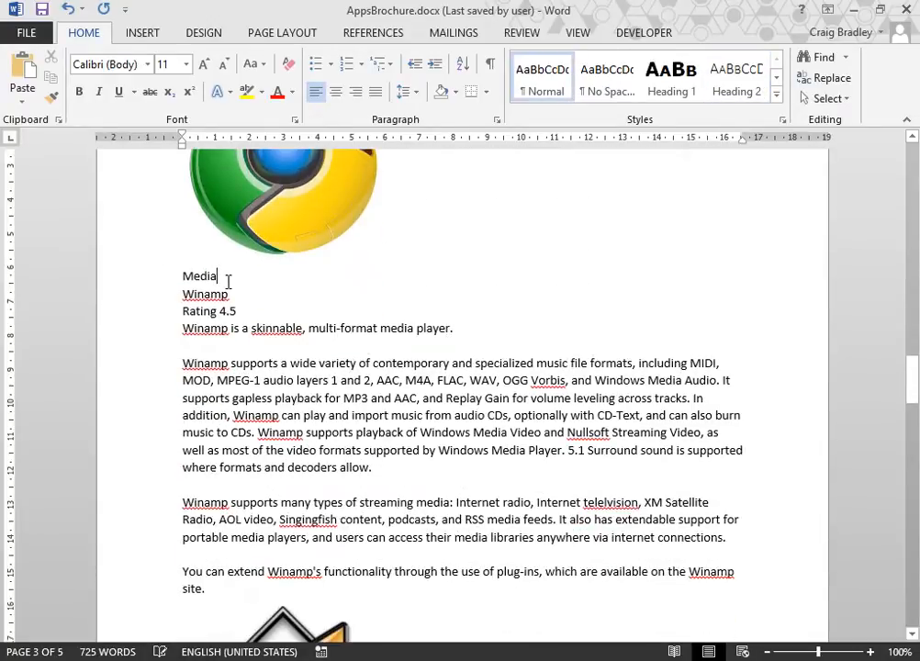
key("ctrl+alt+1")
- Apply the Heading 2 style to the Winamp line and Heading 3 to its Rating 4.5 line
left_click(241, 321)
key("ctrl+alt+2")
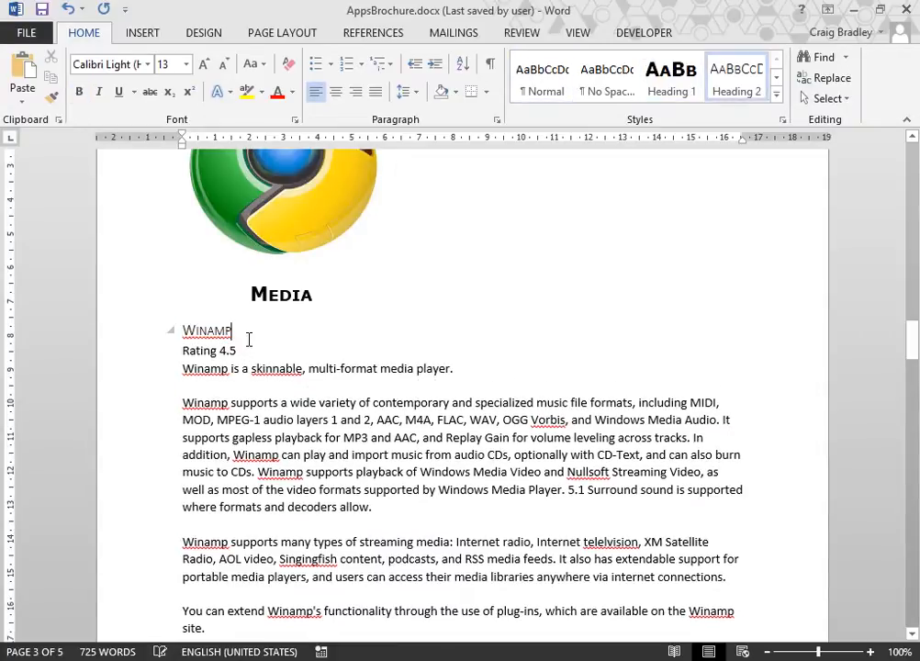
key("ctrl+alt+3")
scroll(221, 400, "down", 1)
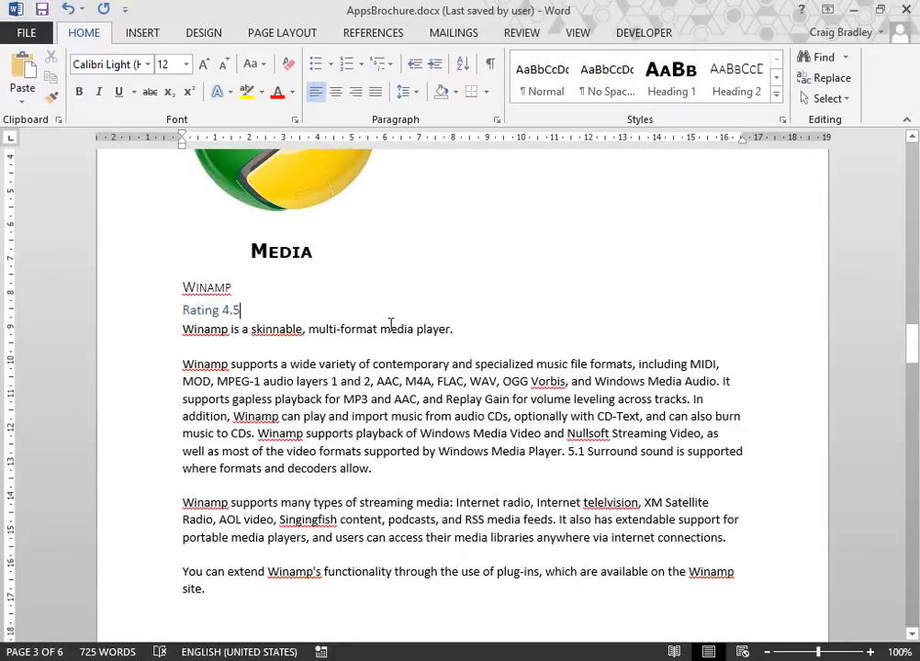
- Apply the Heading 2 style to the VLC line and Heading 3 to its Rating 5 line
scroll(378, 382, "down", 15)
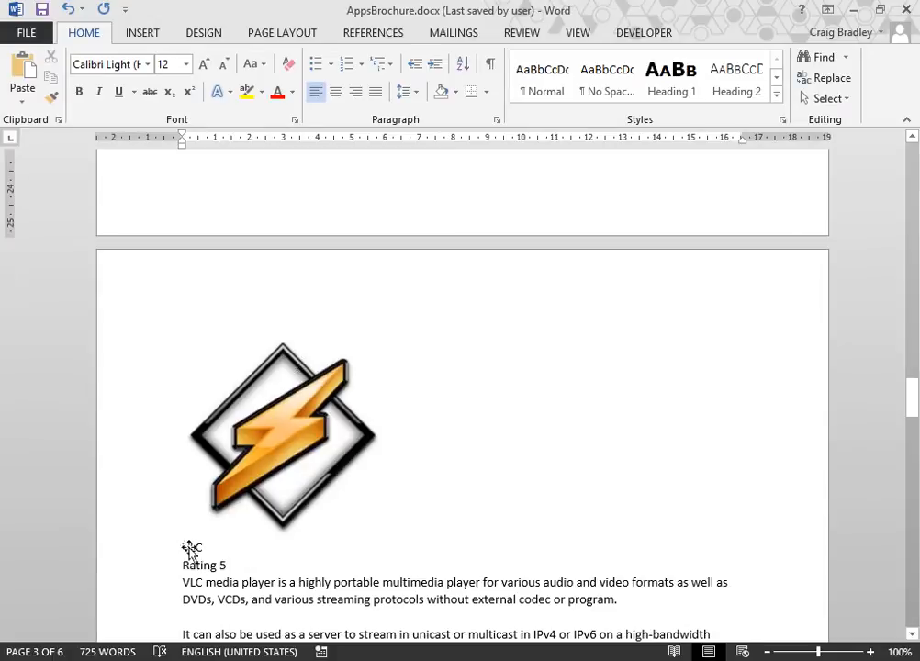
left_click(206, 546)
key("ctrl+alt+1")
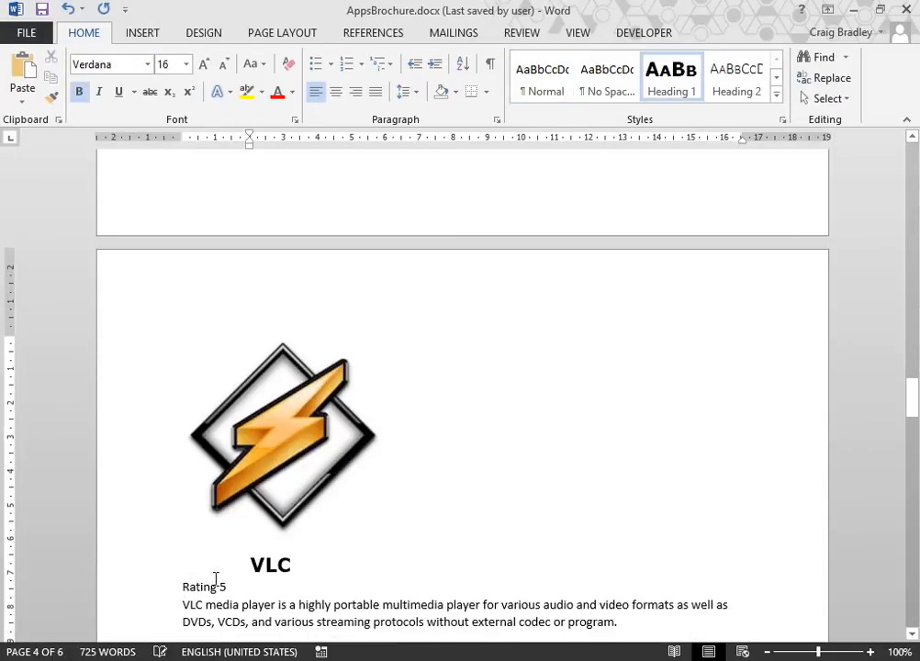
key("ctrl+alt+2")
left_click(240, 581)
key("ctrl+alt+2")
- Apply the Heading 1 style to the Utilities line and Heading 2 to the AVG line below it
scroll(241, 581, "down", 8)
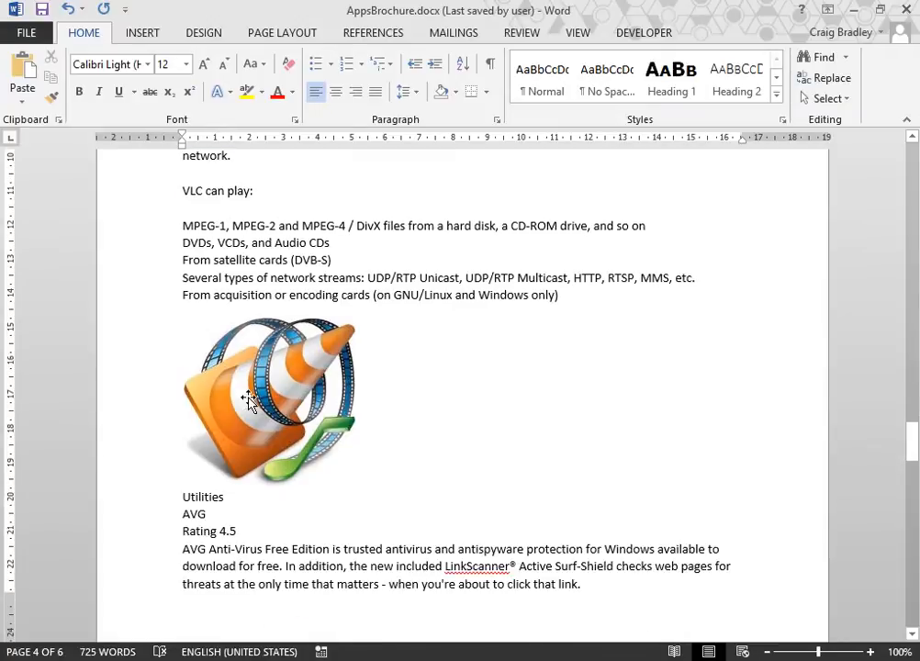
left_click(230, 496)
key("ctrl+alt+1")
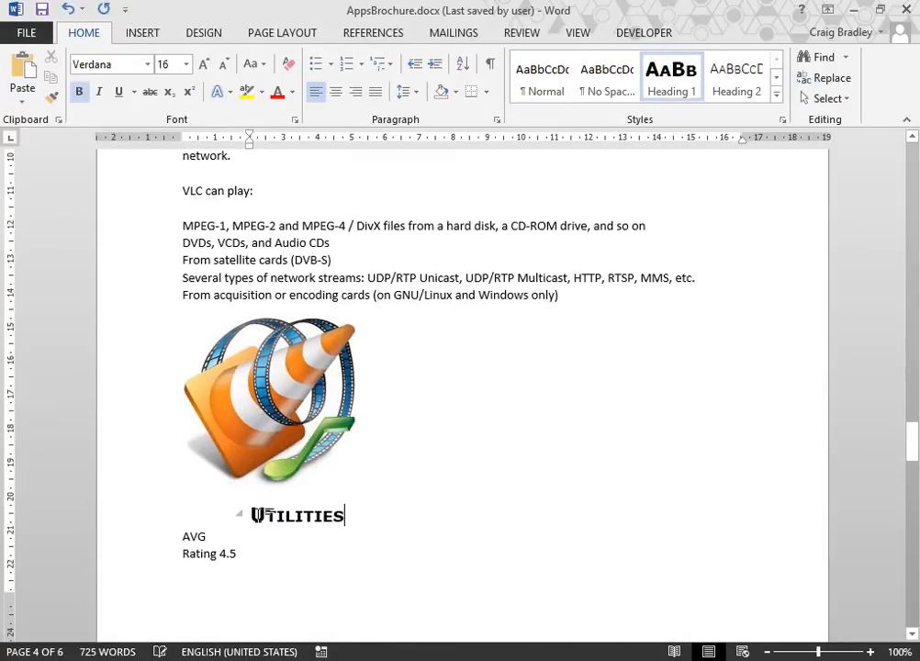
left_click(240, 537)
key("ctrl+alt+2")
- Apply the Heading 2 style to the CCleaner line and Heading 3 to its Rating 4 line
scroll(257, 547, "down", 5)
scroll(257, 542, "down", 6)
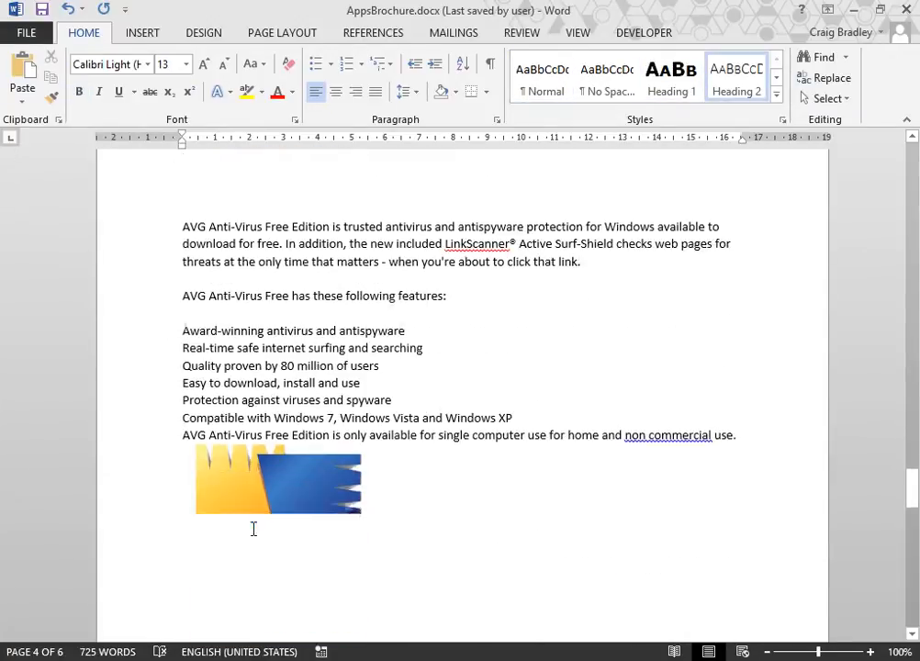
scroll(267, 468, "down", 10)
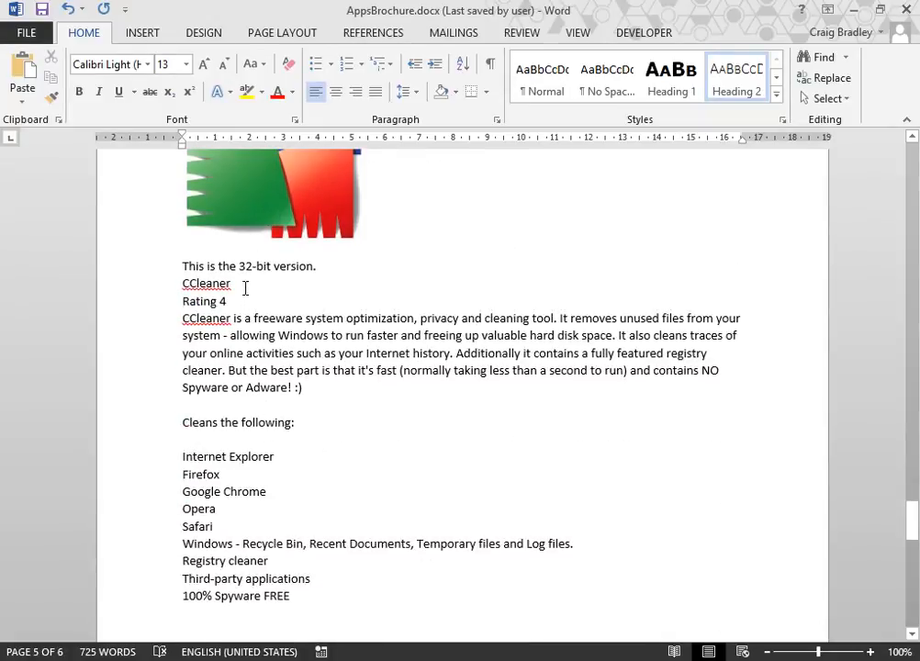
left_click(245, 288)
key("ctrl+alt+2")
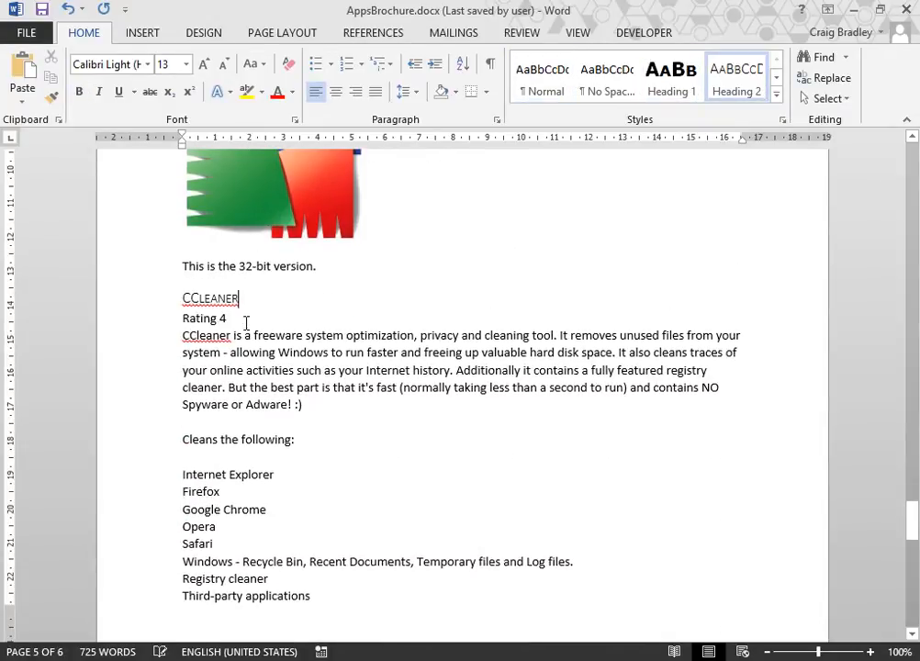
left_click(239, 317)
key("ctrl+alt+3")
- Apply the Heading 3 style to the Rating 4.5 line below the AVG heading
scroll(238, 318, "up", 15)
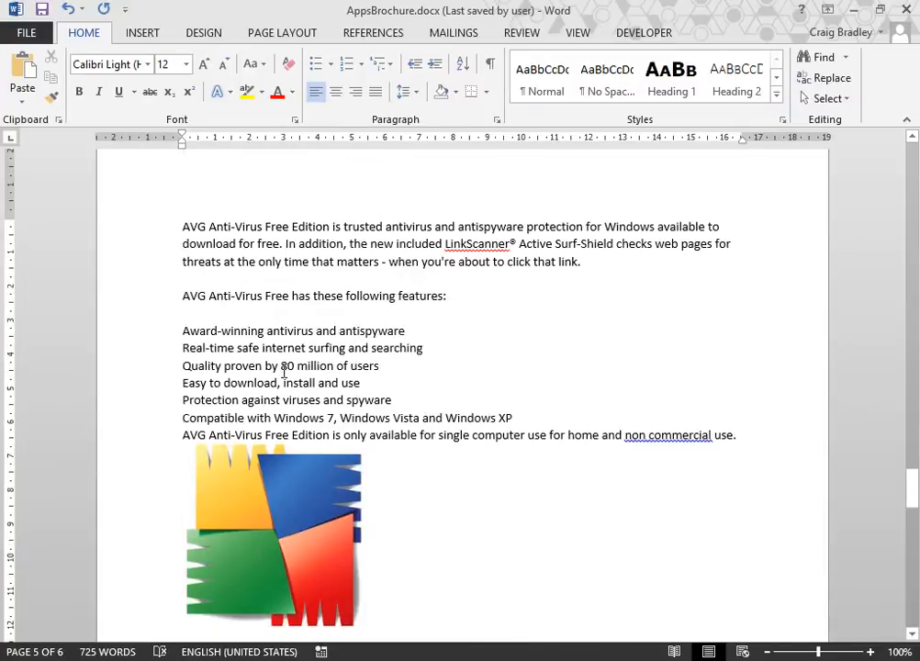
left_click(280, 360)
key("ctrl+alt+2")
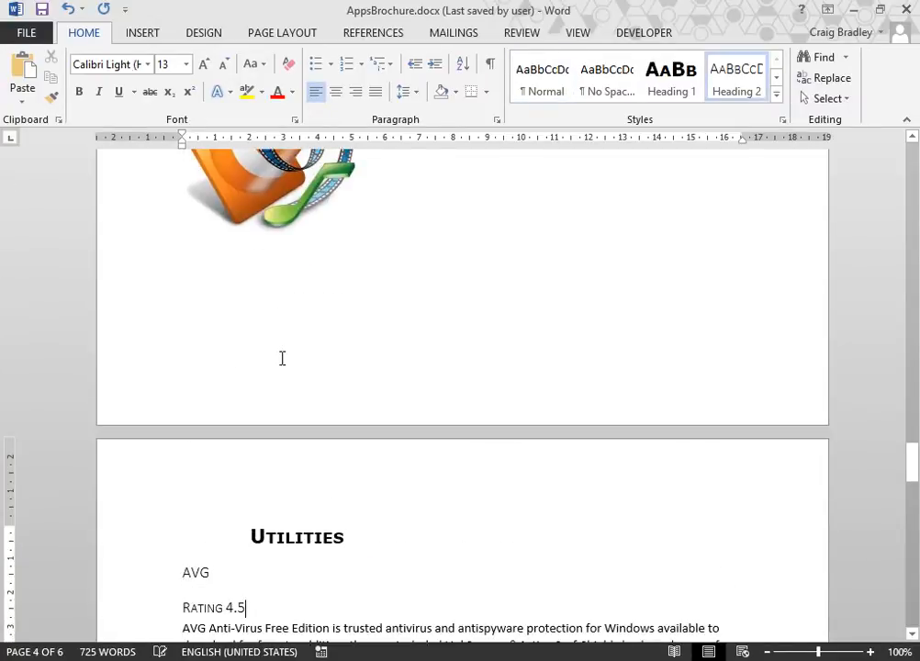
key("ctrl+alt+3")
- Review the headings and rating lines throughout the document for correctly applied heading styles
scroll(300, 410, "down", 20)
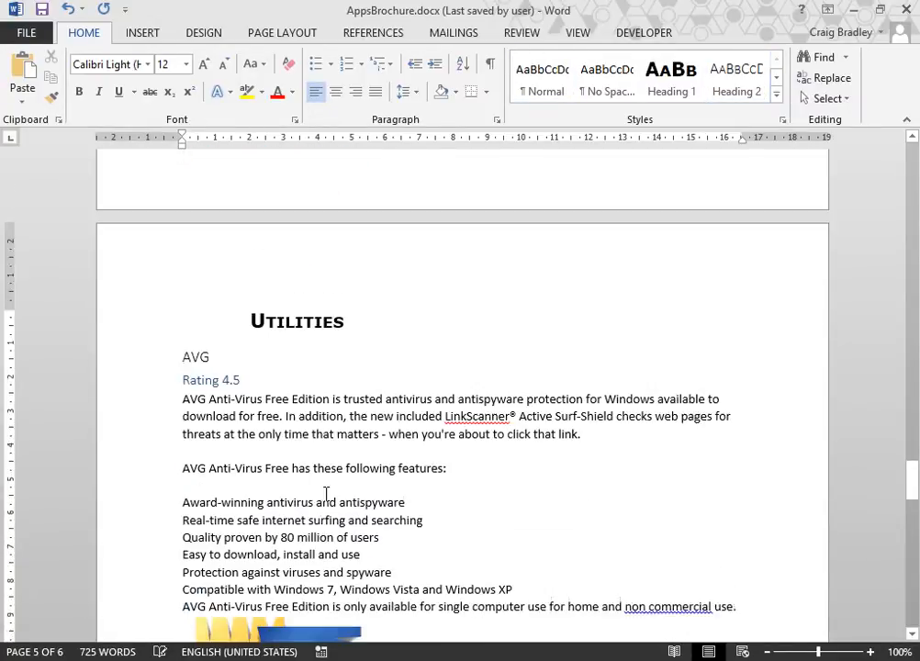
scroll(326, 494, "down", 2)
scroll(316, 487, "up", 3)
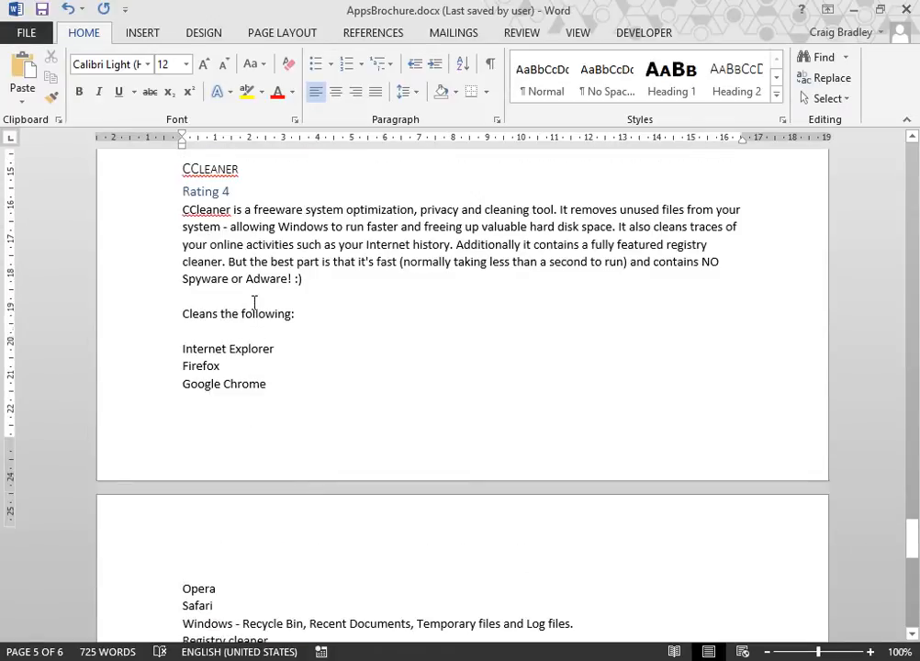
scroll(271, 367, "up", 1)
scroll(287, 404, "down", 6)
scroll(322, 466, "down", 3)
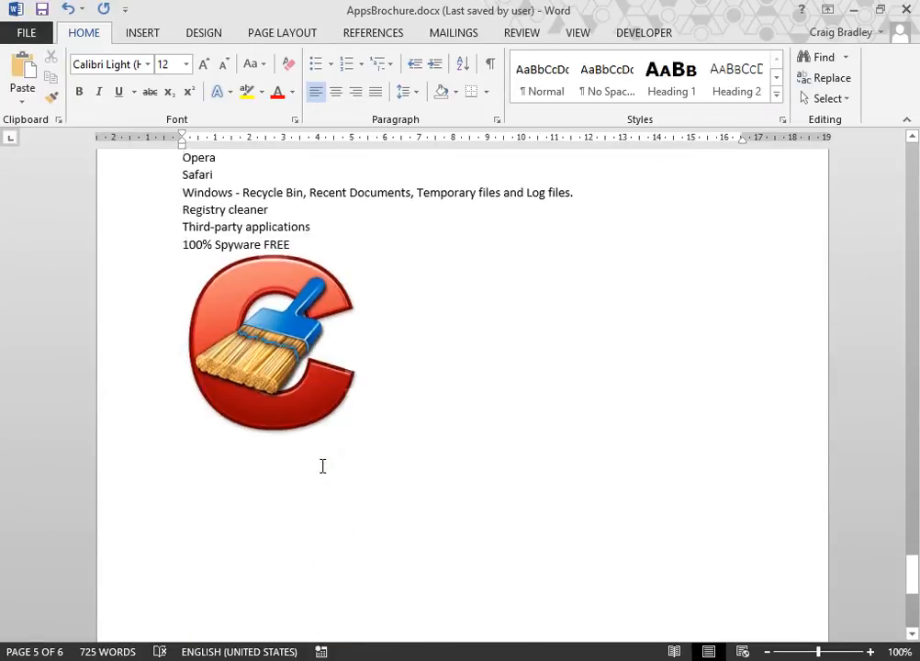
scroll(322, 466, "up", 15)
scroll(322, 466, "up", 15)
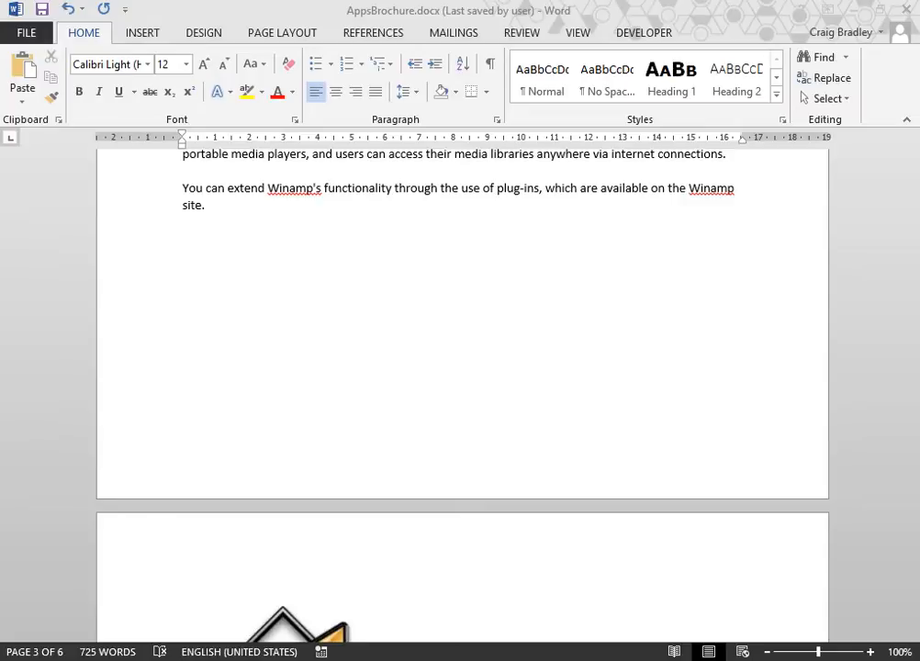
scroll(365, 597, "up", 20)
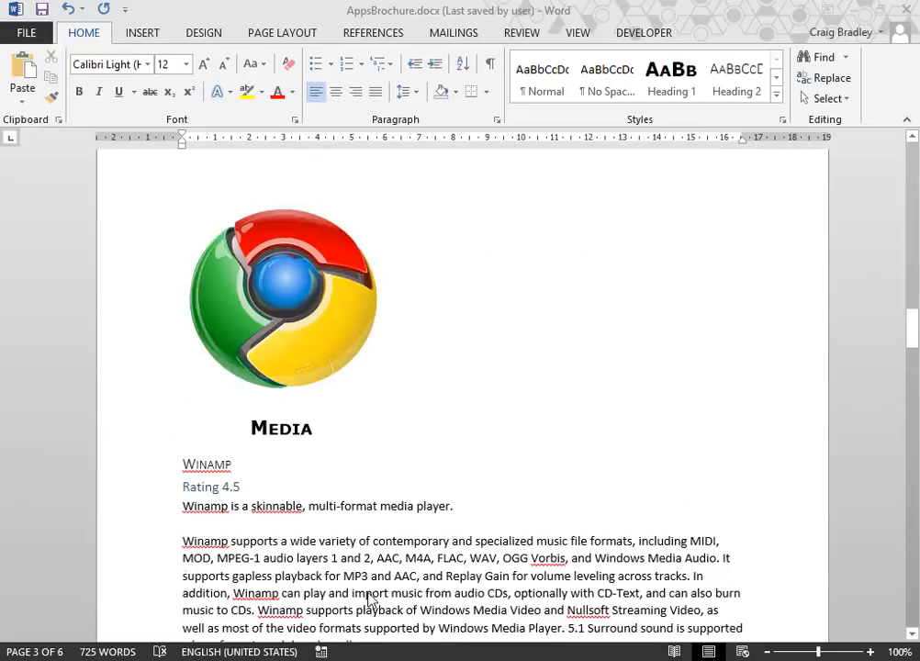
scroll(366, 569, "up", 20)
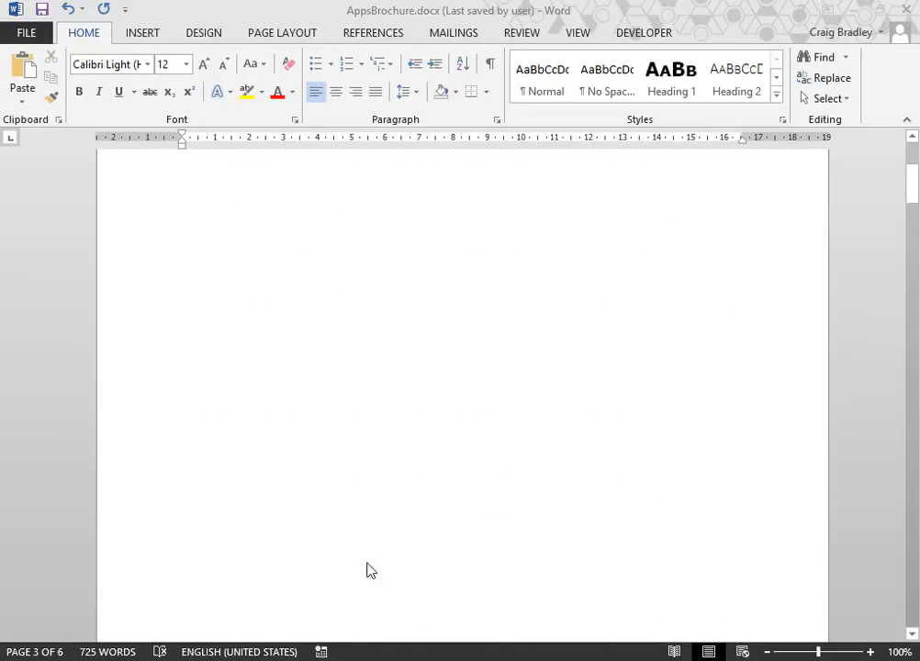
- Set square text wrapping on the Firefox logo and move it to the right of the opening paragraphs of the Firefox review
scroll(366, 569, "down", 10)
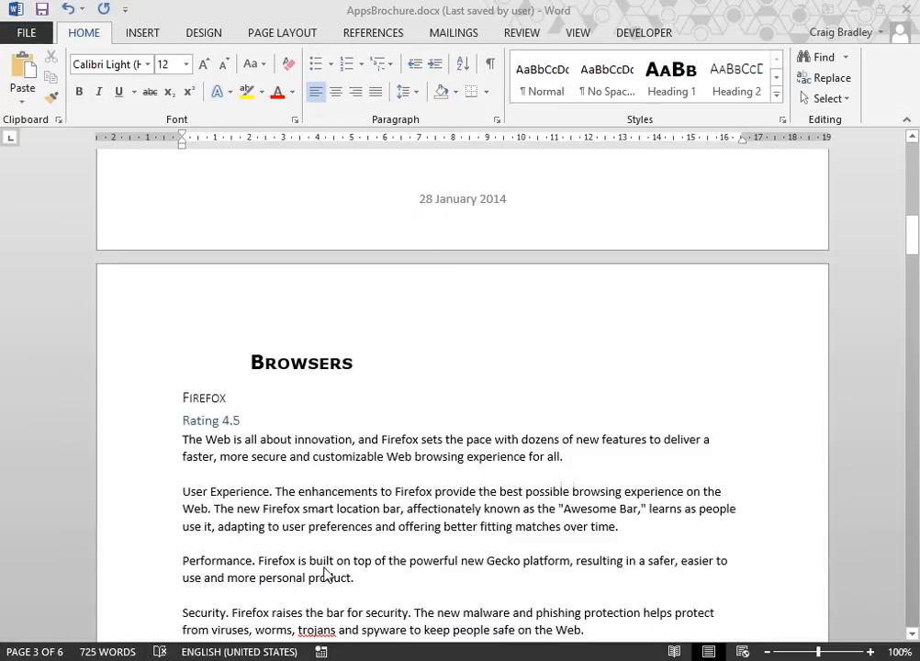
left_click(304, 558)
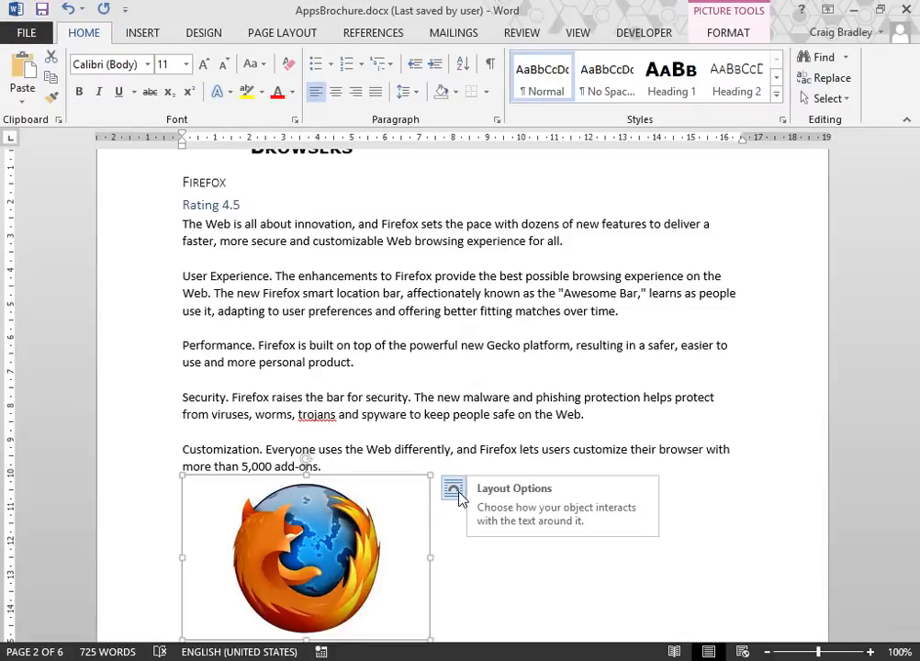
right_click(365, 542)
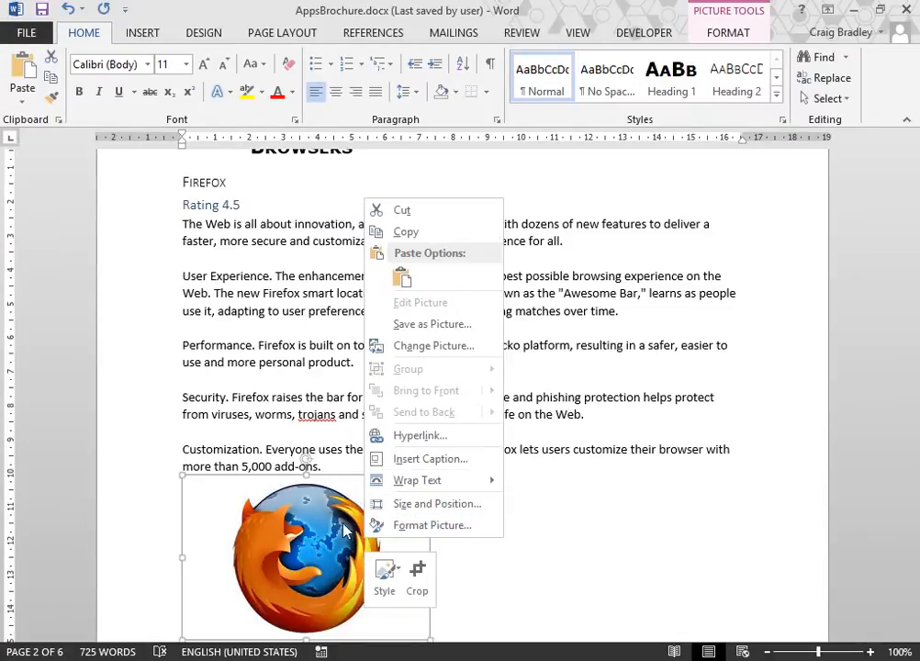
mouse_move(456, 484)
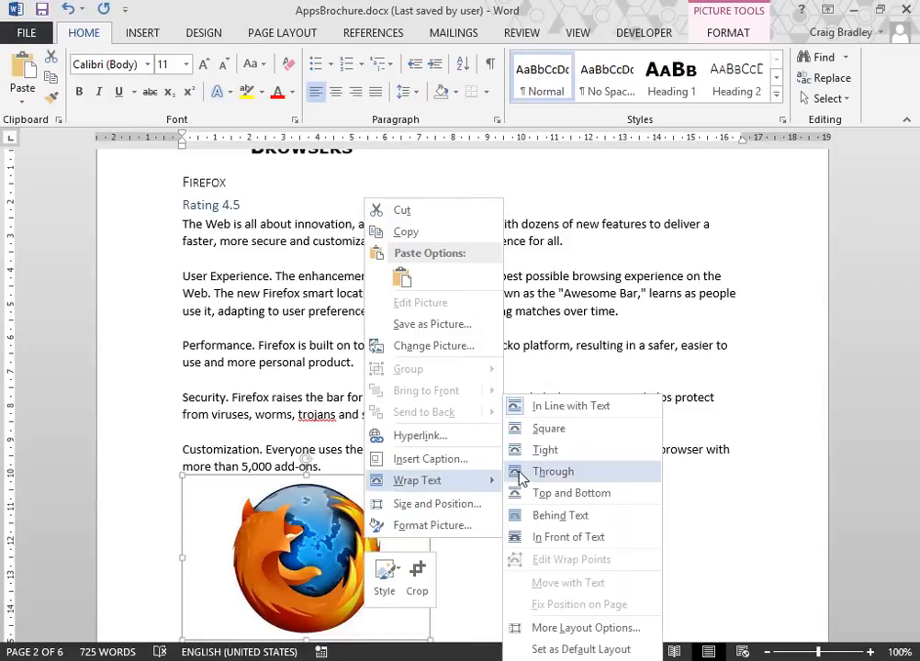
left_click(560, 430)
left_click_drag(331, 562, 641, 309)
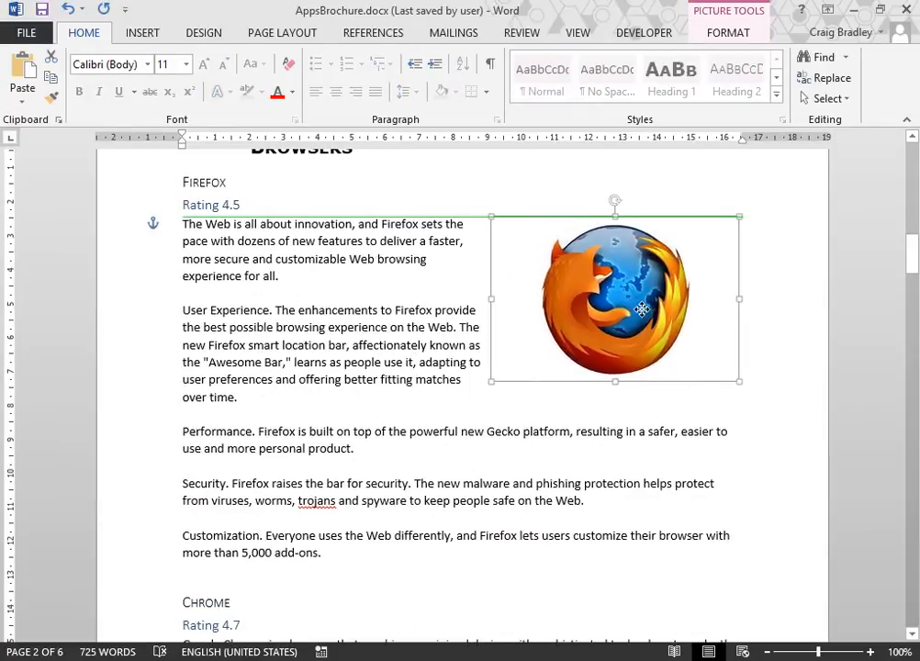
left_click(407, 503)
- Set square text wrapping on the Chrome logo
scroll(409, 503, "down", 8)
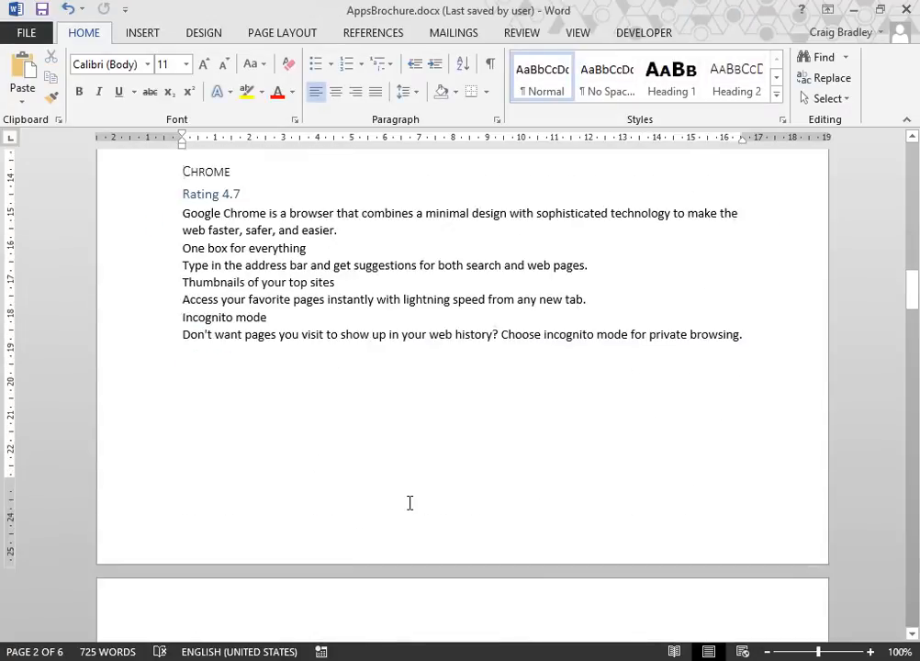
scroll(409, 503, "down", 5)
left_click(346, 505)
right_click(361, 482)
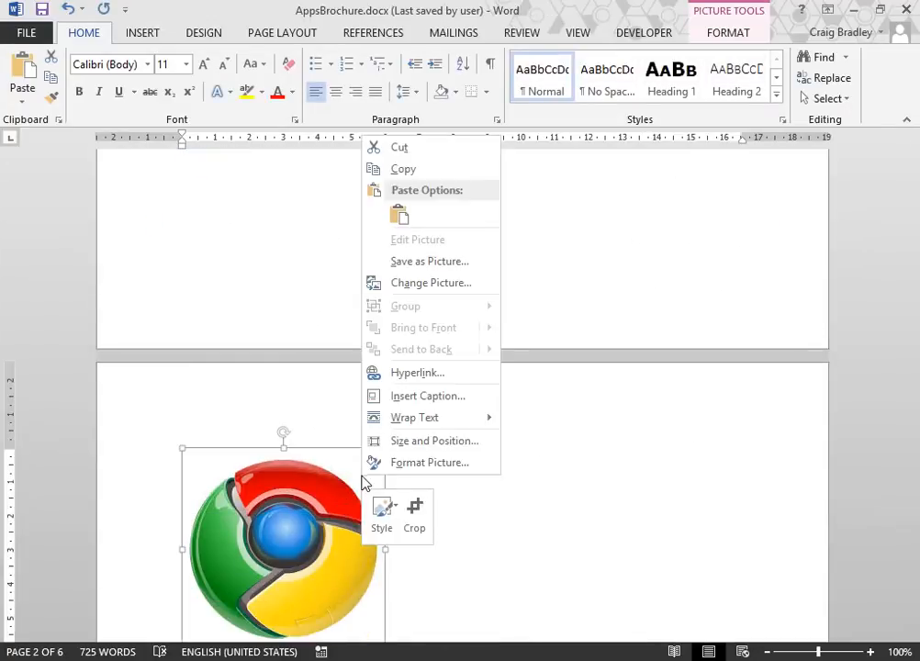
left_click(305, 521)
left_click(408, 461)
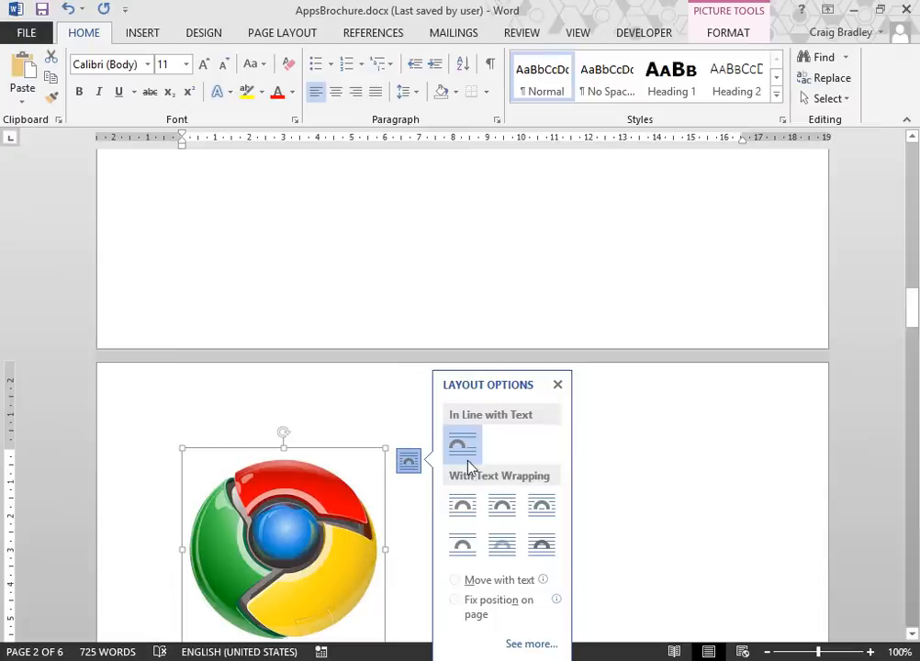
left_click(465, 508)
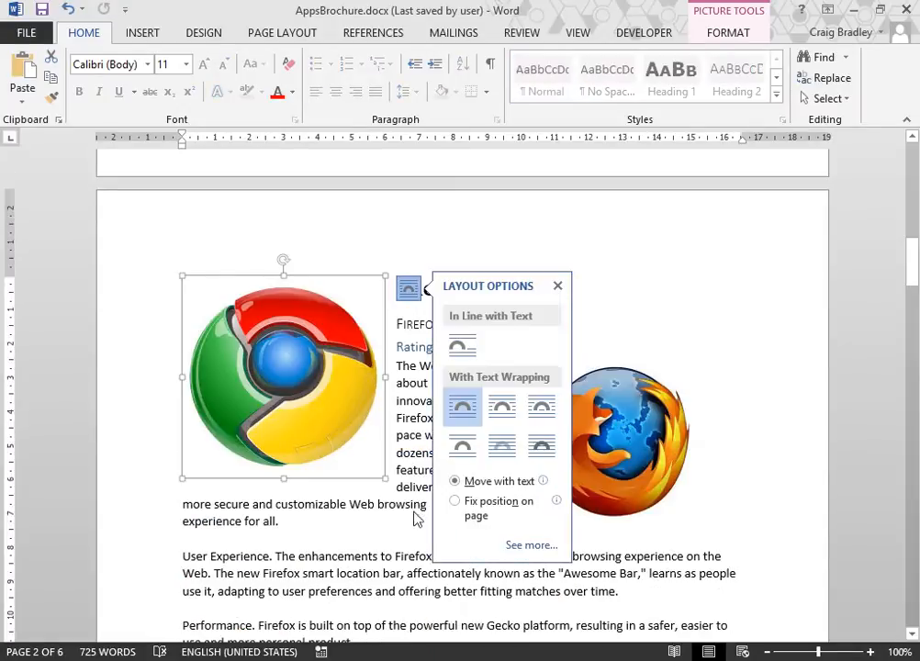
key("Escape")
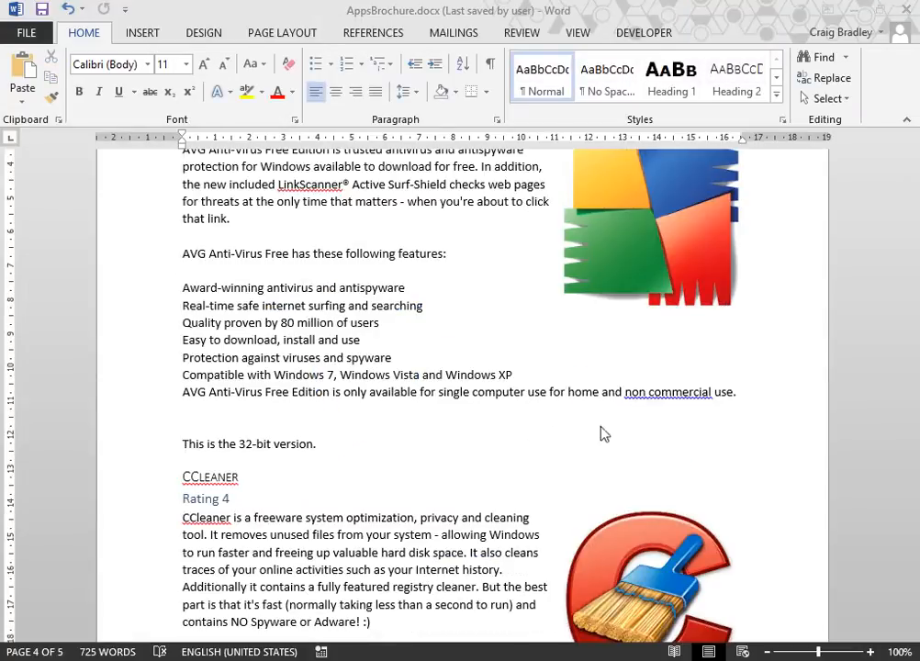
- Delete the blank lines above and below "Cleans the following:" in the CCleaner review
scroll(287, 303, "up", 9)
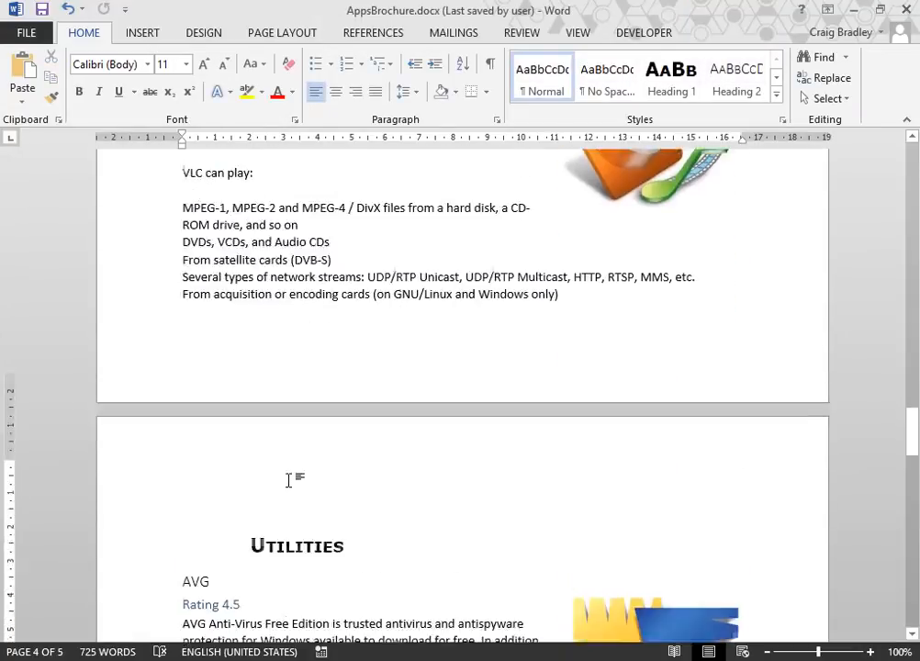
scroll(288, 479, "down", 20)
scroll(290, 481, "up", 5)
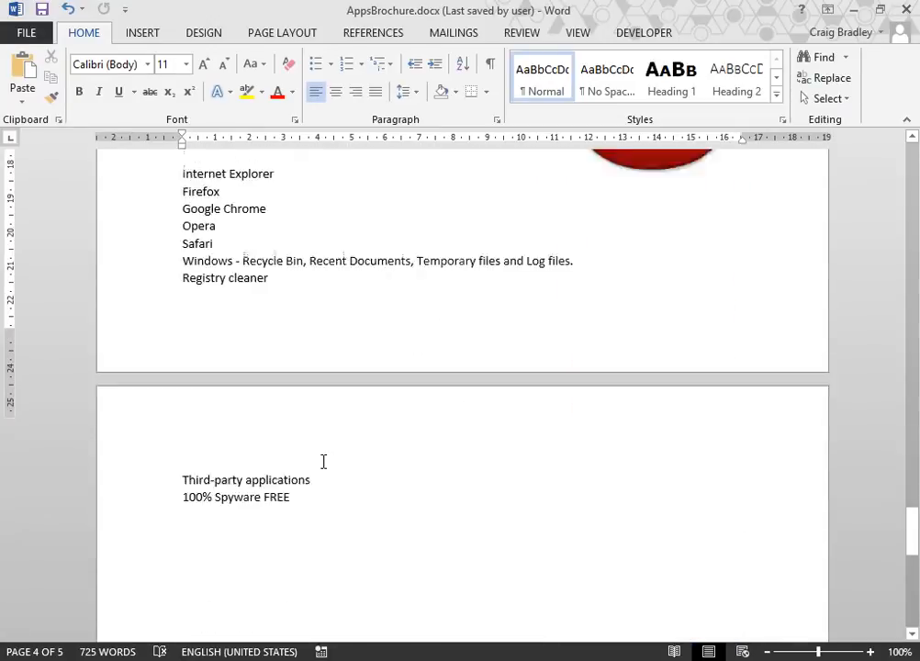
scroll(323, 462, "up", 1)
left_click(307, 524)
left_click(309, 540)
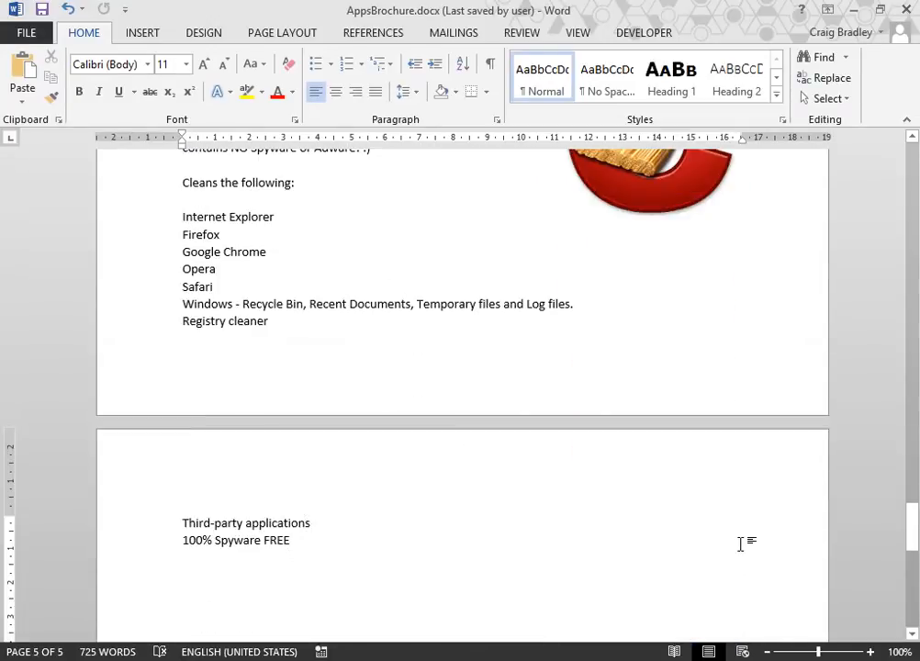
scroll(740, 544, "up", 4)
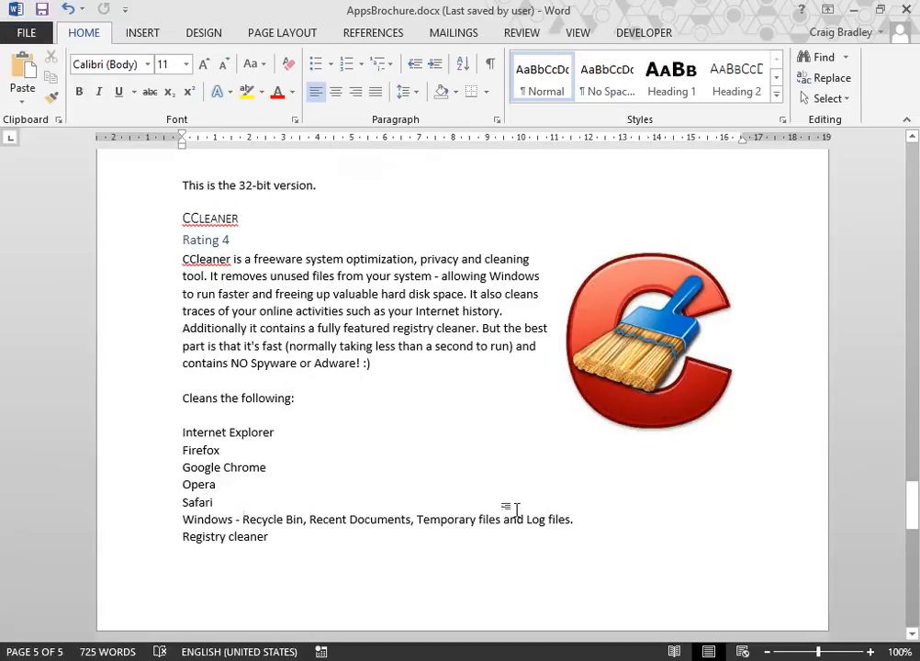
left_click(191, 385)
key("Delete")
left_click(208, 399)
key("Delete")
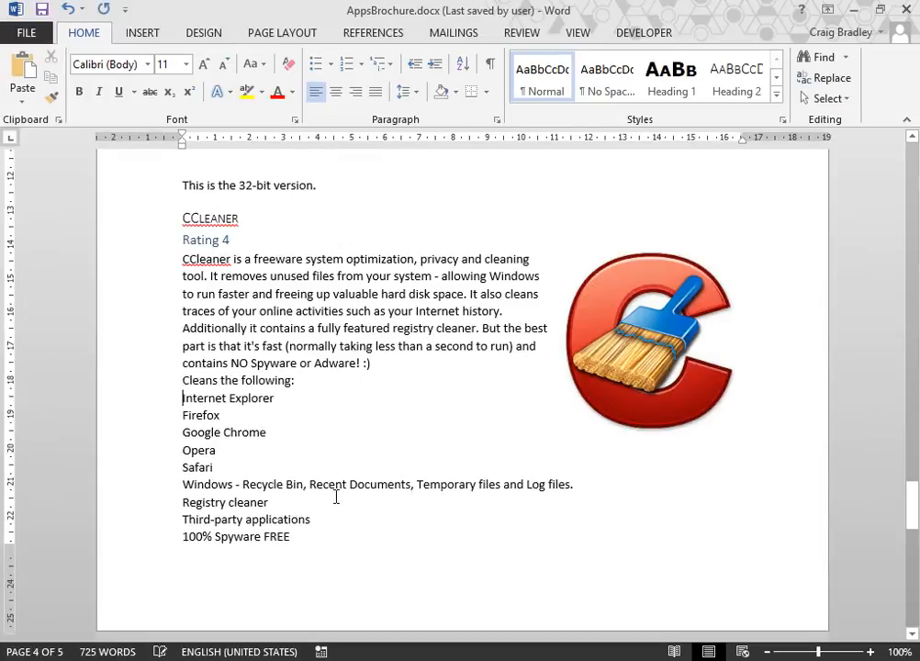
- Insert an automatic table of contents headed Contents on the blank page at the end of the brochure
scroll(317, 509, "down", 7)
left_click_drag(220, 364, 173, 298)
left_click(219, 361)
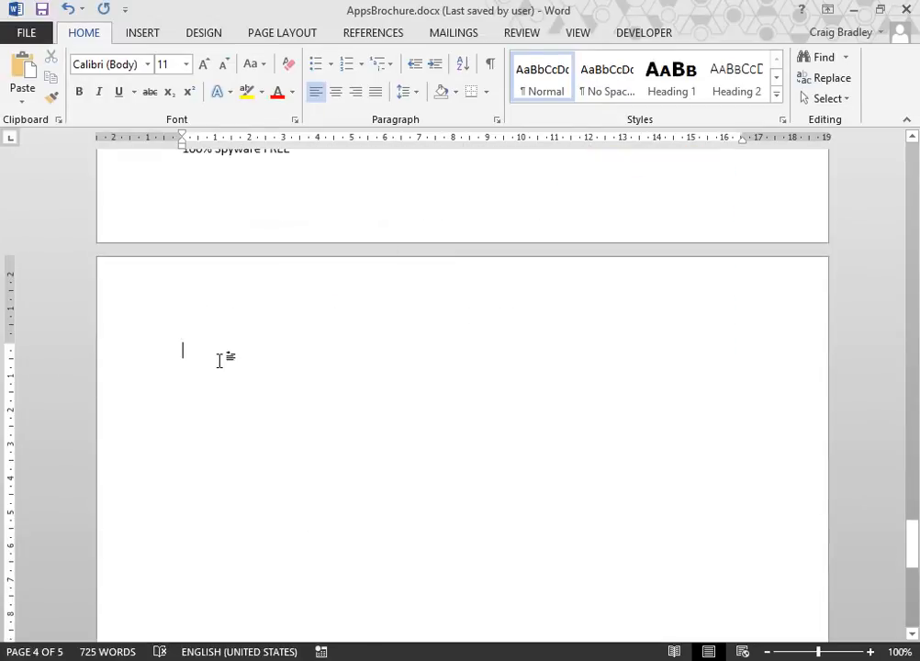
left_click(210, 36)
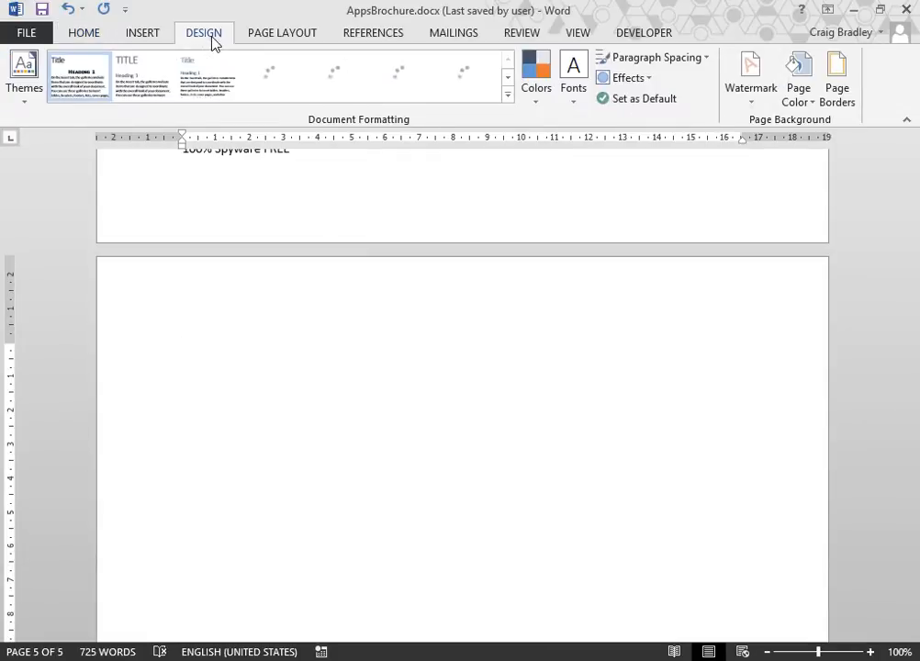
left_click(147, 39)
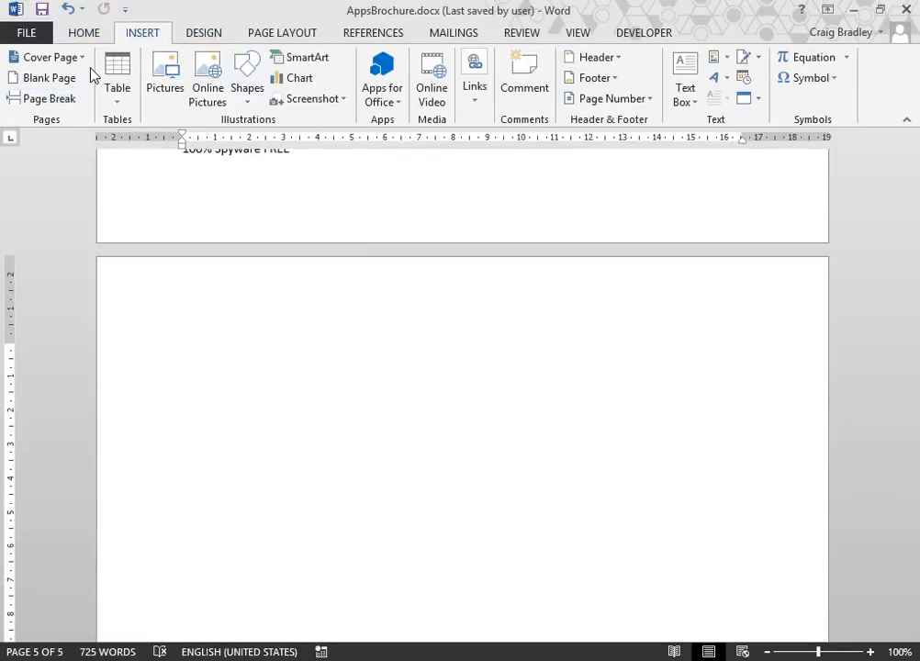
right_click(275, 63)
left_click(368, 37)
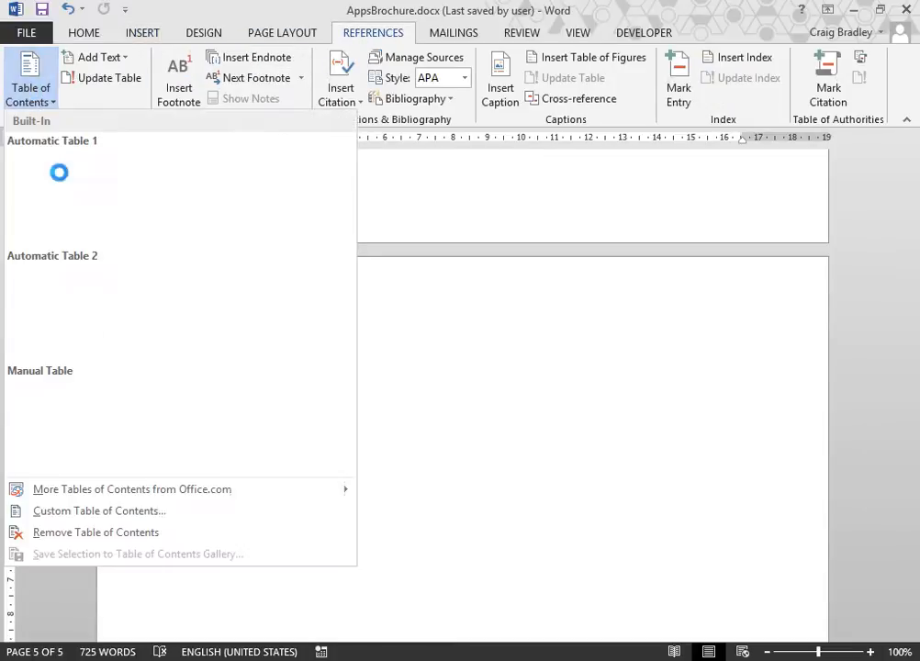
left_click(119, 252)
- Review the table of contents entries and the brochure pages, including the cover page and the logo placement
scroll(367, 446, "up", 3)
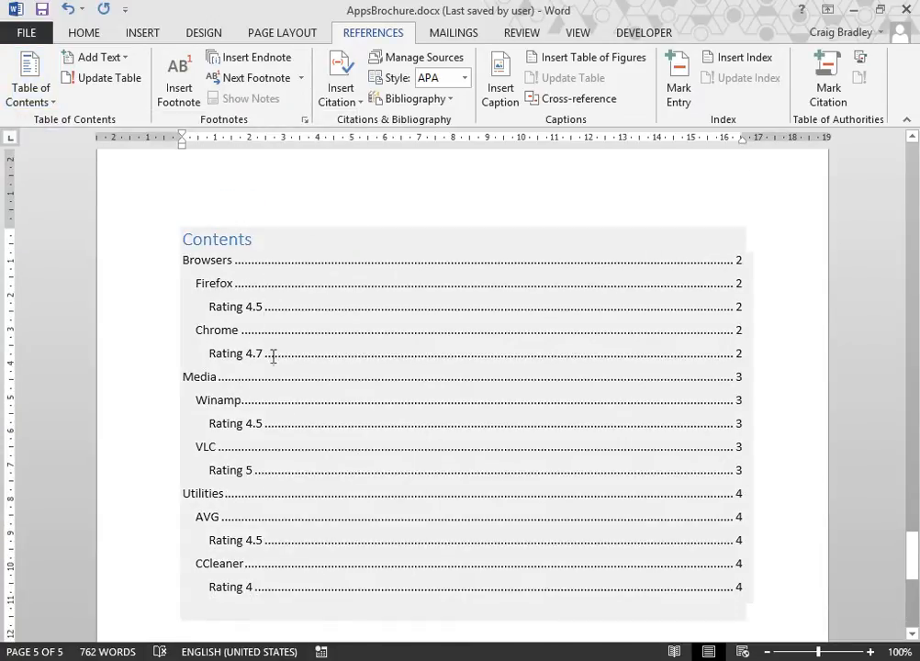
left_click(211, 629)
scroll(183, 611, "down", 3)
scroll(148, 590, "up", 20)
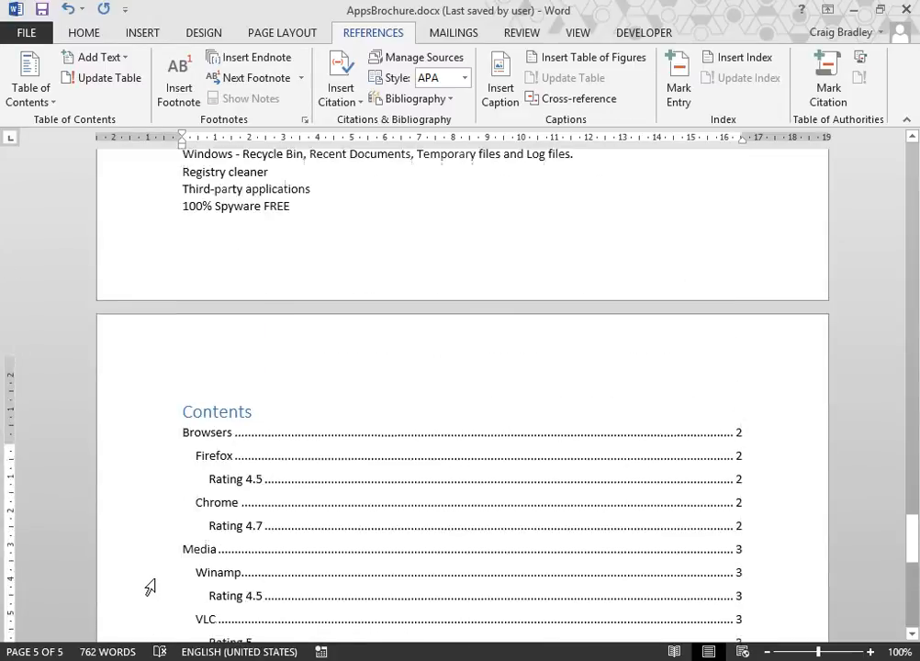
scroll(150, 588, "up", 20)
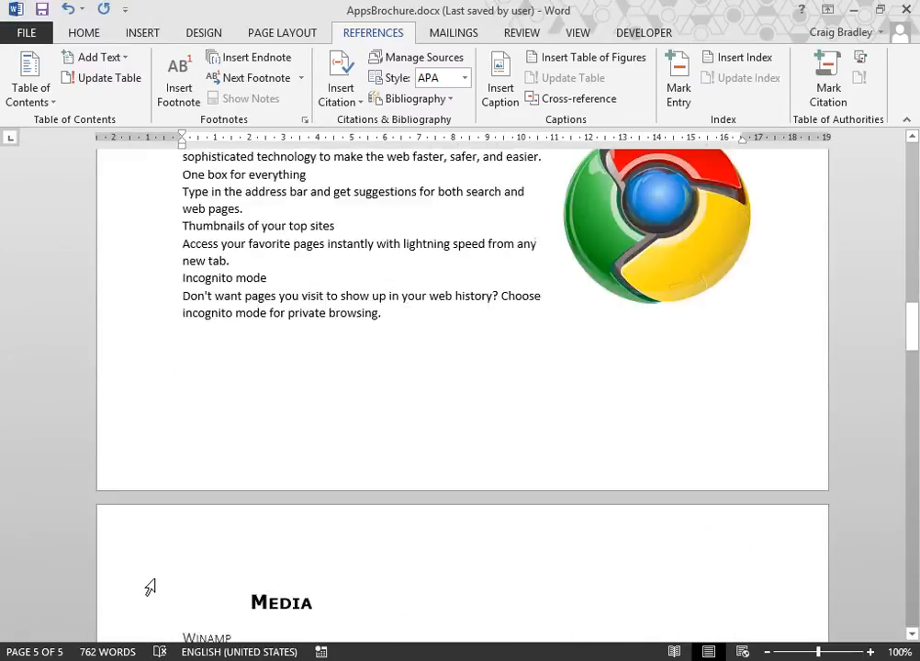
scroll(150, 588, "up", 5)
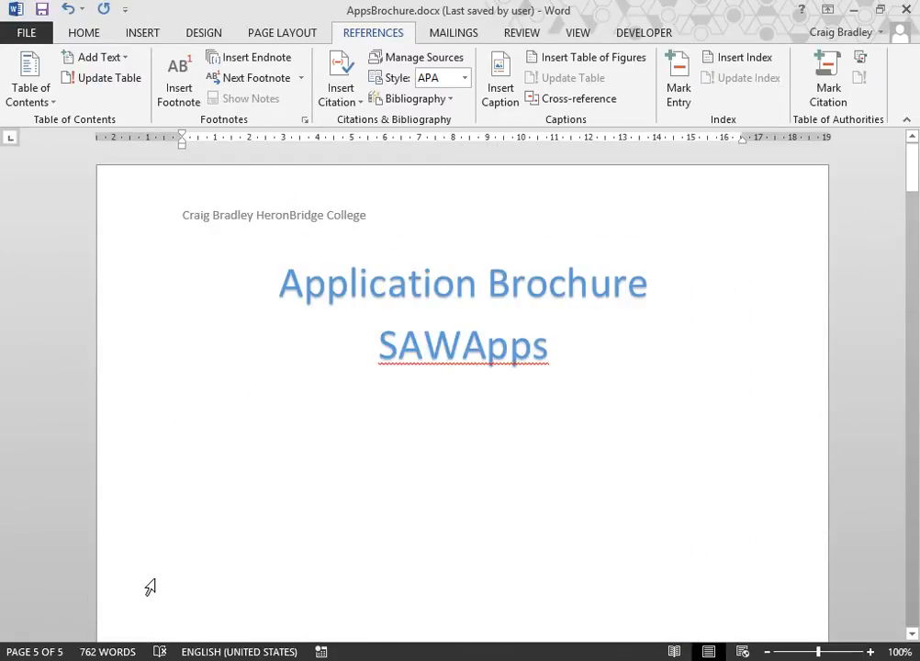
scroll(150, 588, "down", 12)
scroll(150, 587, "down", 15)
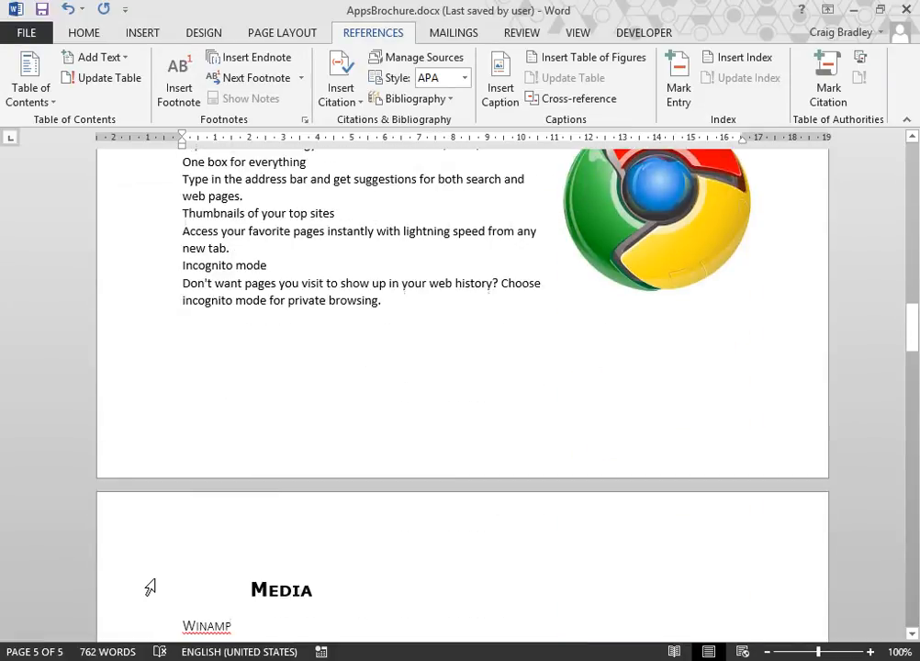
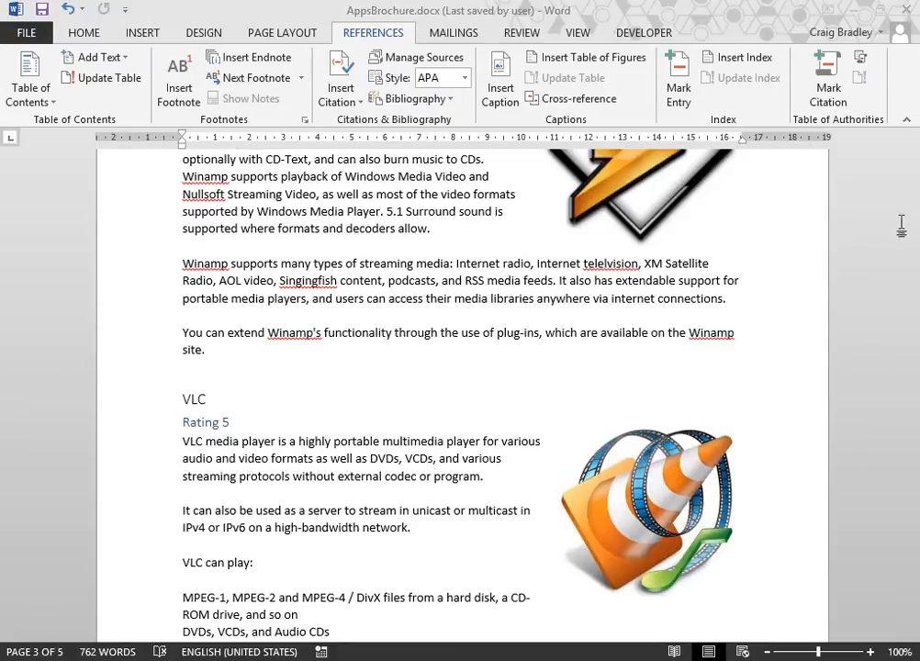
- Close AppsBrochure.docx and save its changes
left_click(906, 10)
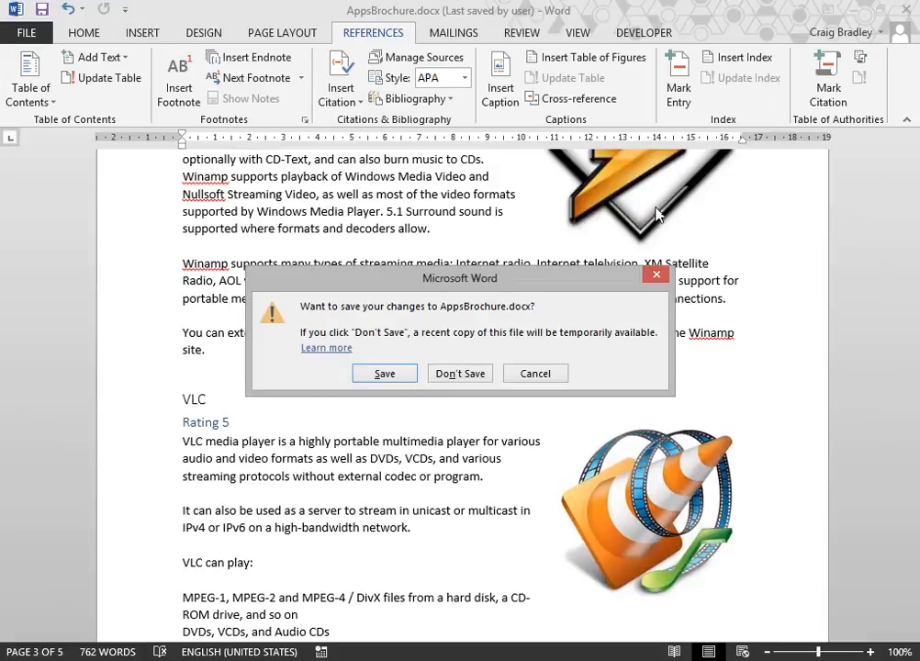
left_click(387, 372)
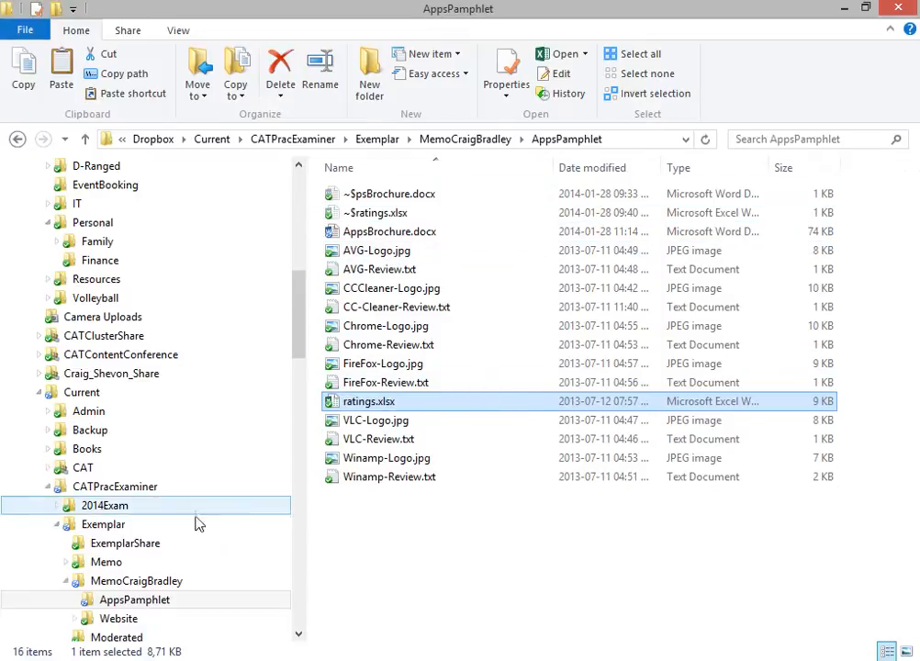
- Open LetterToAgents.docx from the parent folder of AppsPamphlet and paste the letter text into it
left_click(136, 580)
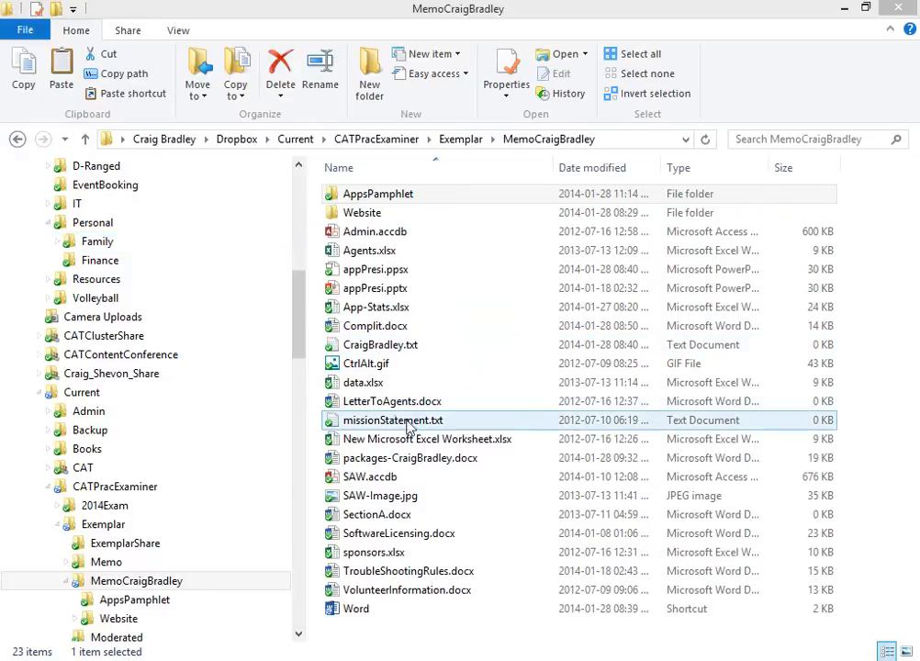
double_click(437, 402)
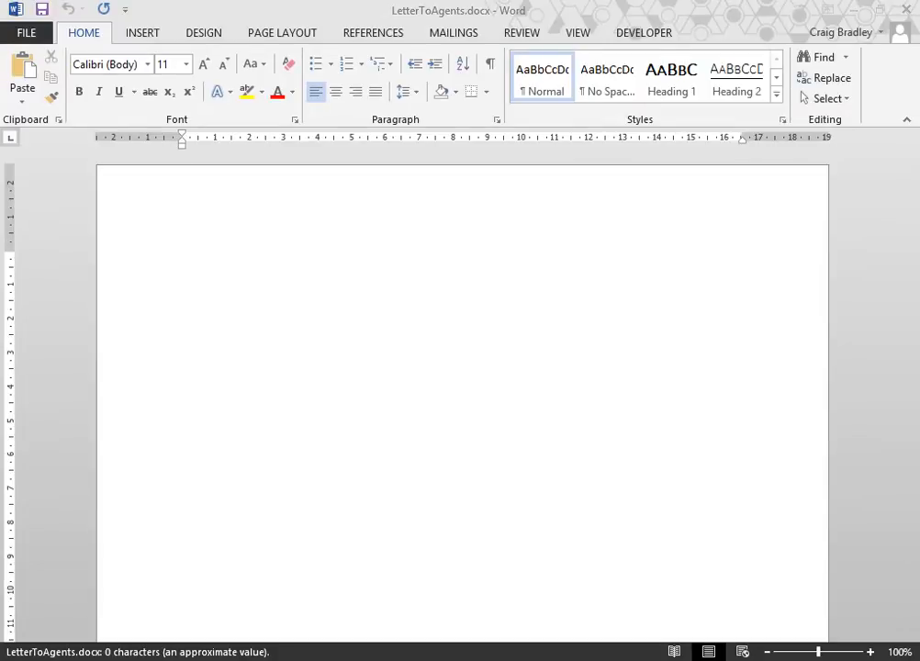
key("ctrl+v")
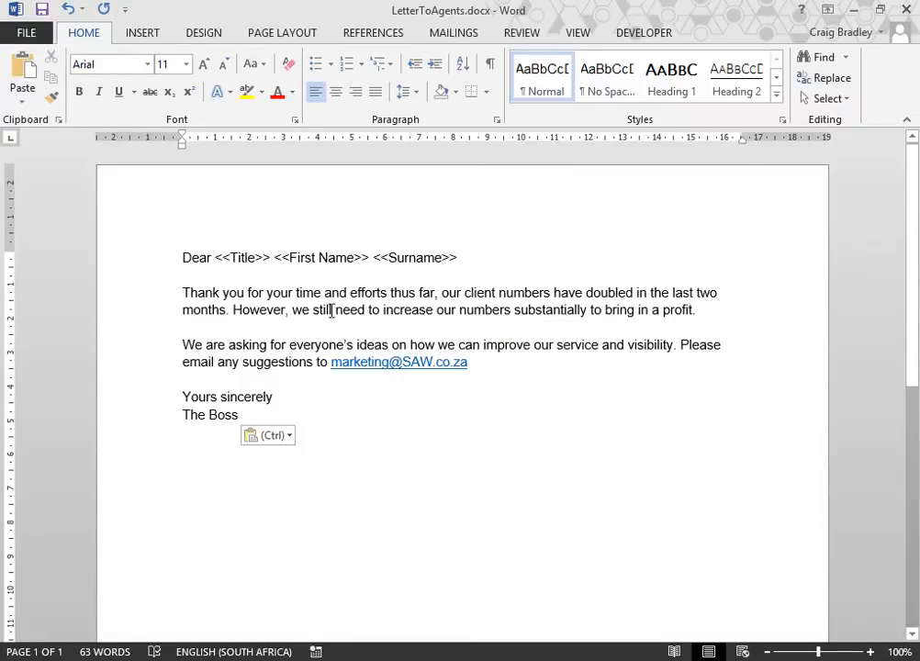
- Start selecting an existing recipient list for the mail merge and go to the Dropbox folder
left_click(272, 258)
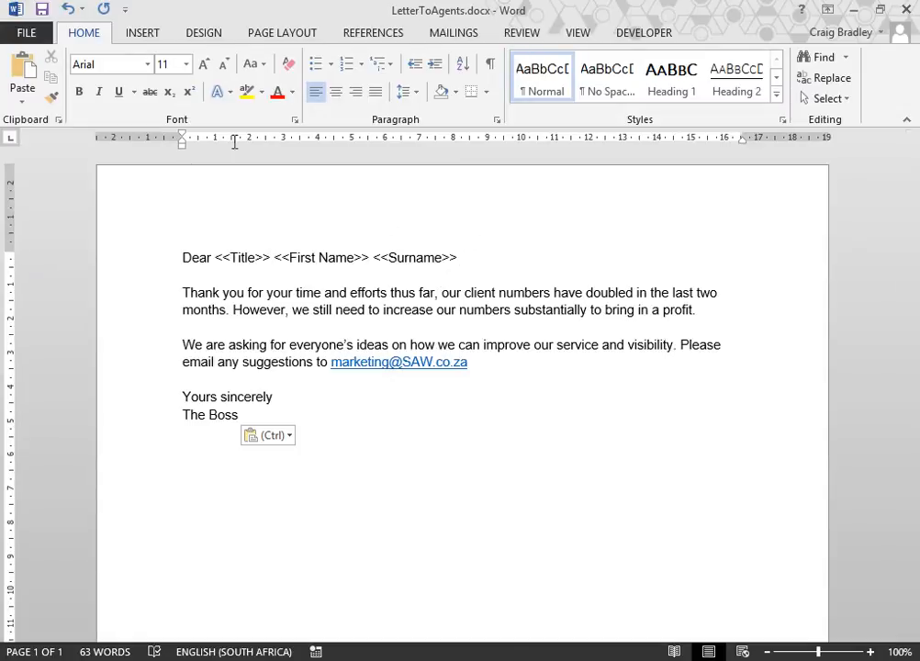
left_click(435, 37)
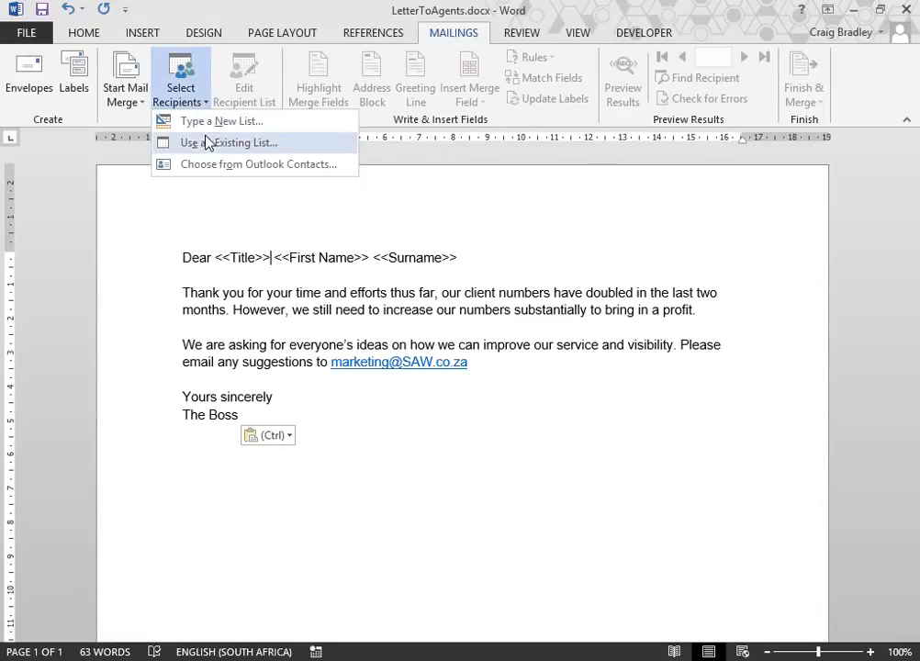
left_click(184, 143)
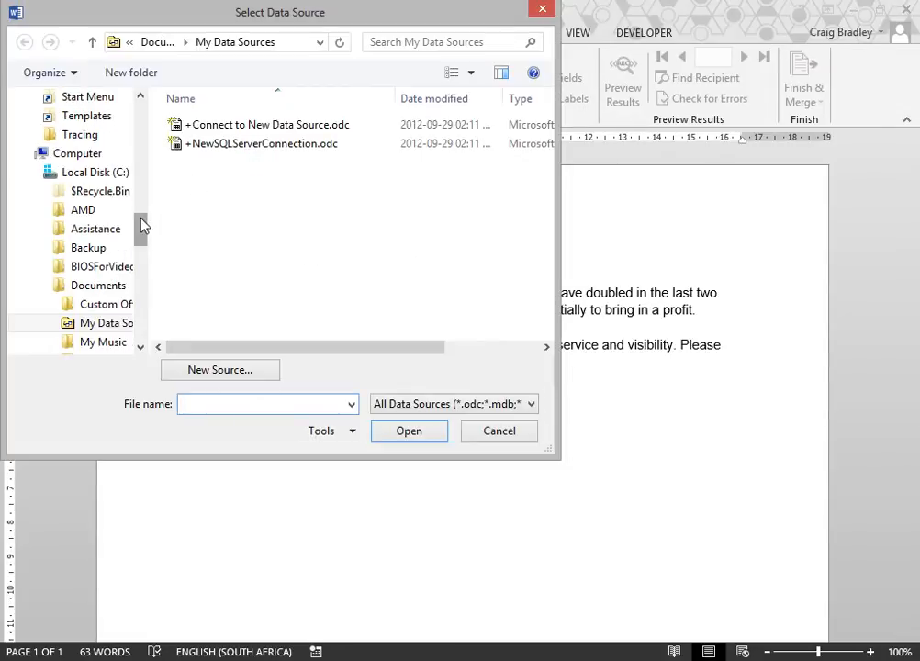
left_click(44, 285)
scroll(50, 276, "up", 6)
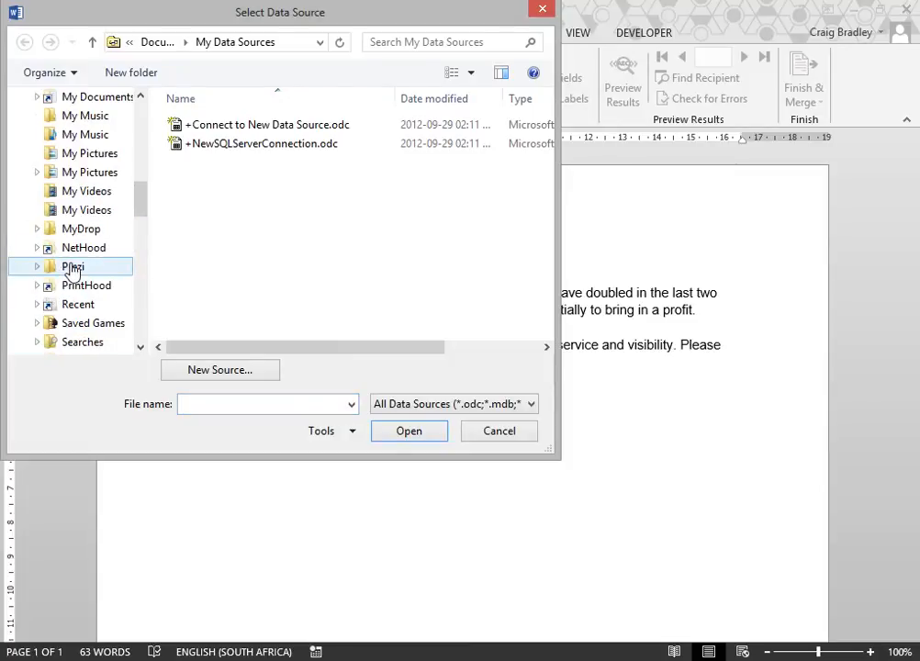
scroll(61, 236, "up", 9)
scroll(28, 276, "down", 1)
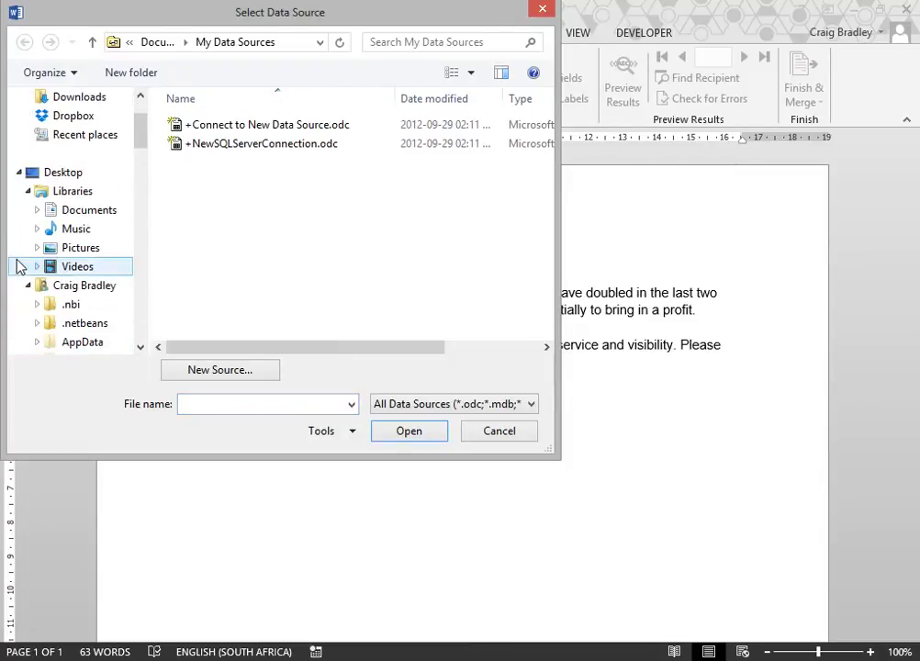
left_click(27, 286)
scroll(103, 213, "down", 4)
scroll(87, 215, "up", 4)
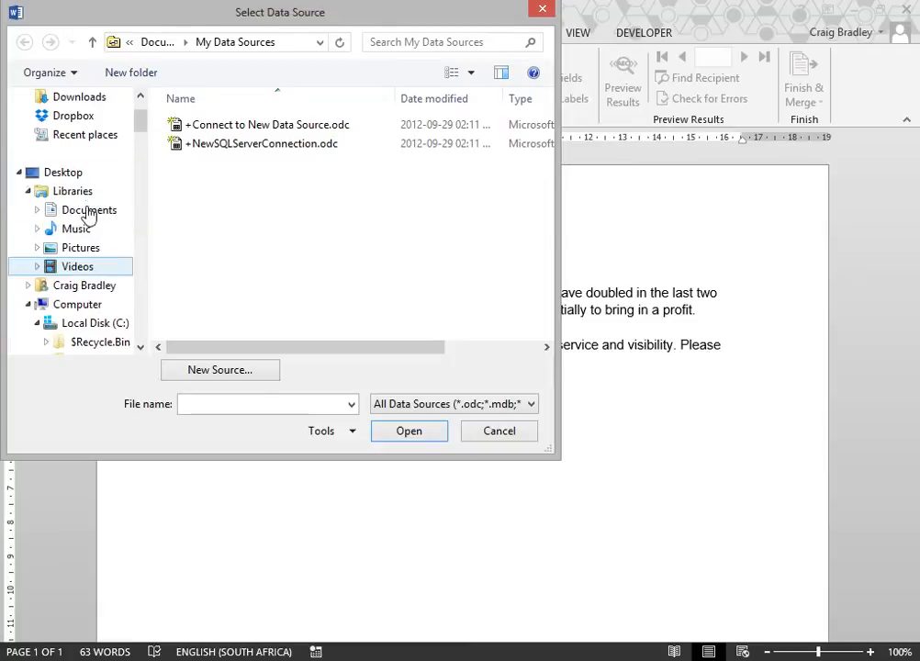
scroll(88, 225, "up", 3)
left_click(86, 199)
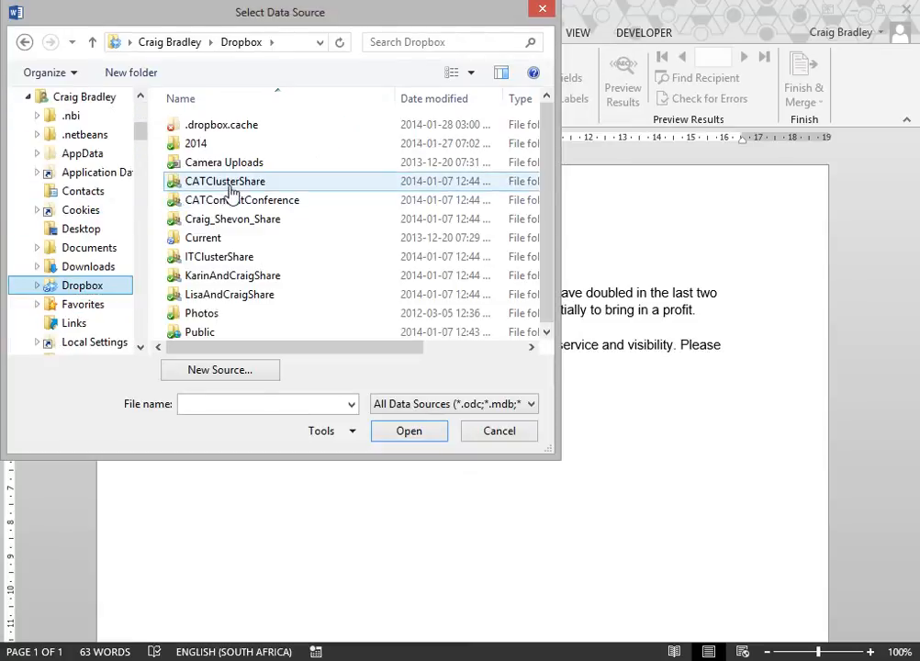
- Connect Sheet1$ of Agents.xlsx, from the memo folder under Current, CATPracExaminer, Exemplar, as the recipient list with first-row column headers
double_click(232, 238)
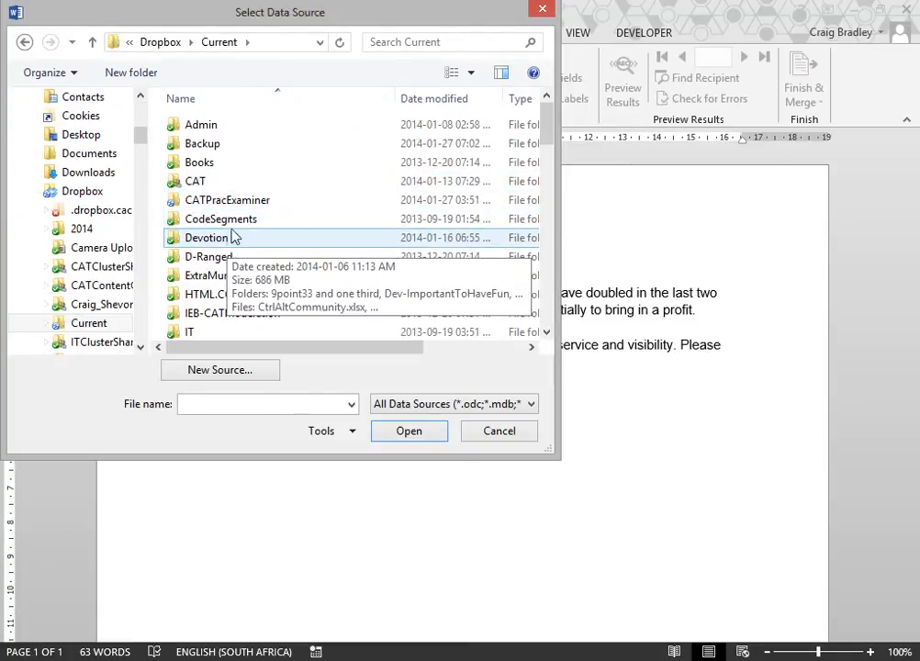
double_click(240, 200)
double_click(232, 144)
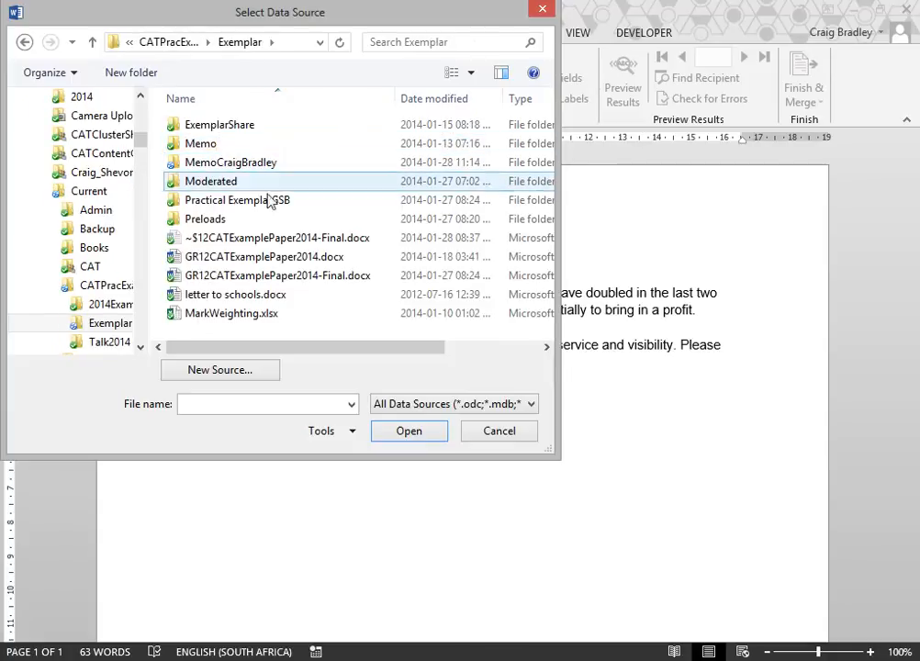
double_click(240, 165)
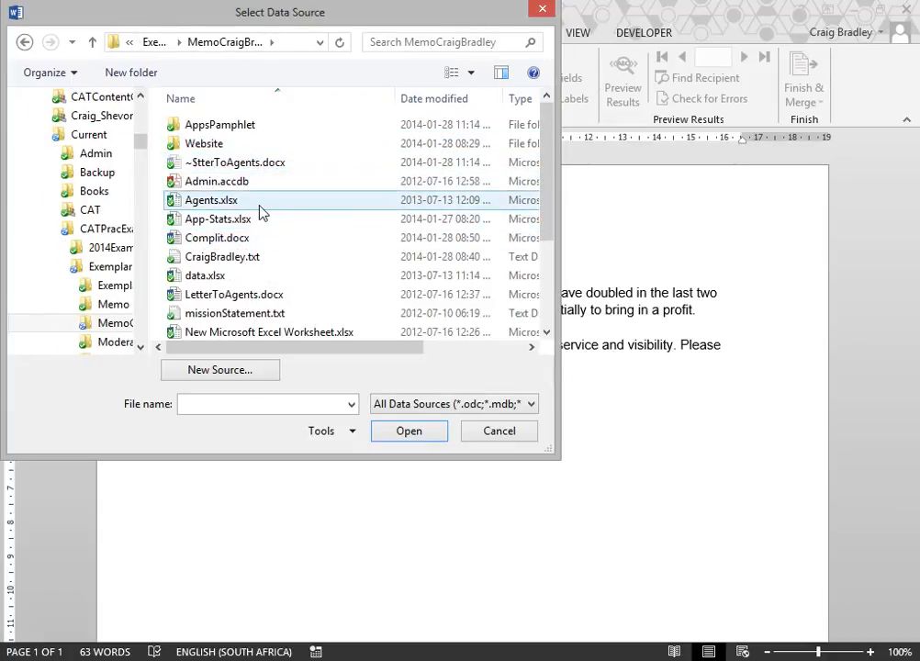
left_click(256, 203)
left_click(409, 431)
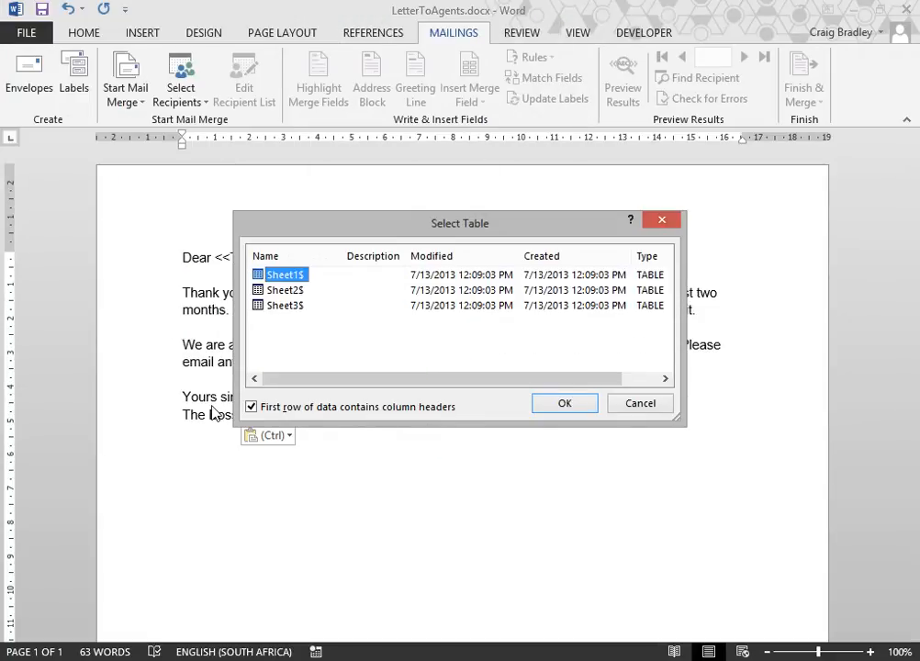
left_click(540, 405)
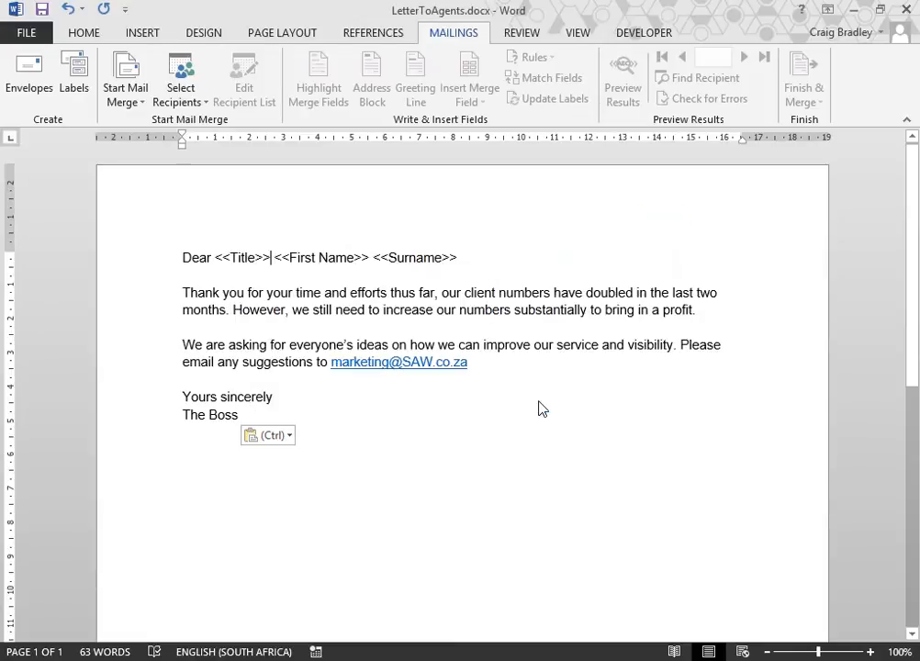
- Replace the <<Title>> placeholder in the greeting line with the Title merge field
left_click(269, 258)
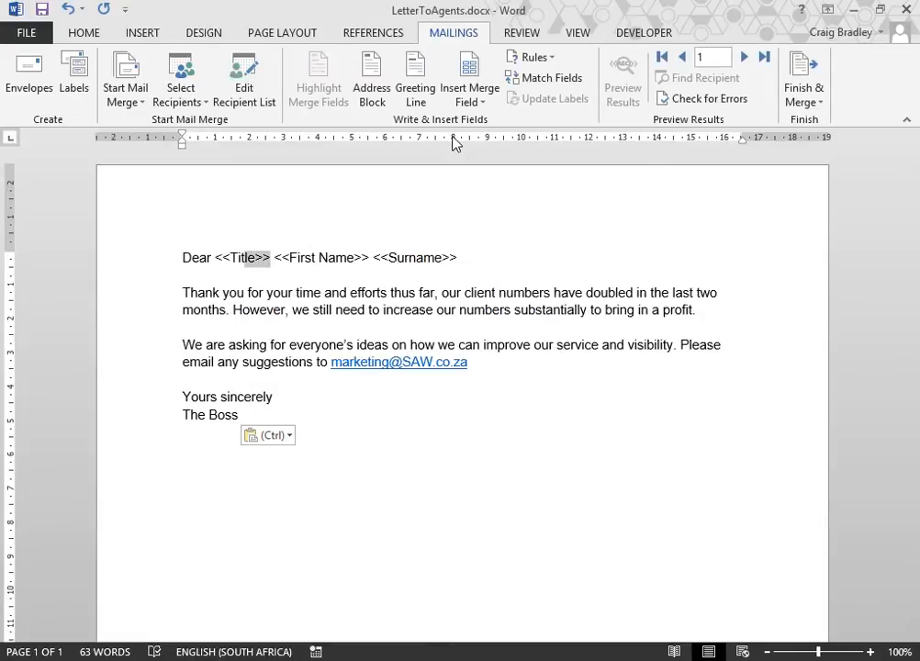
key("shift+Left")
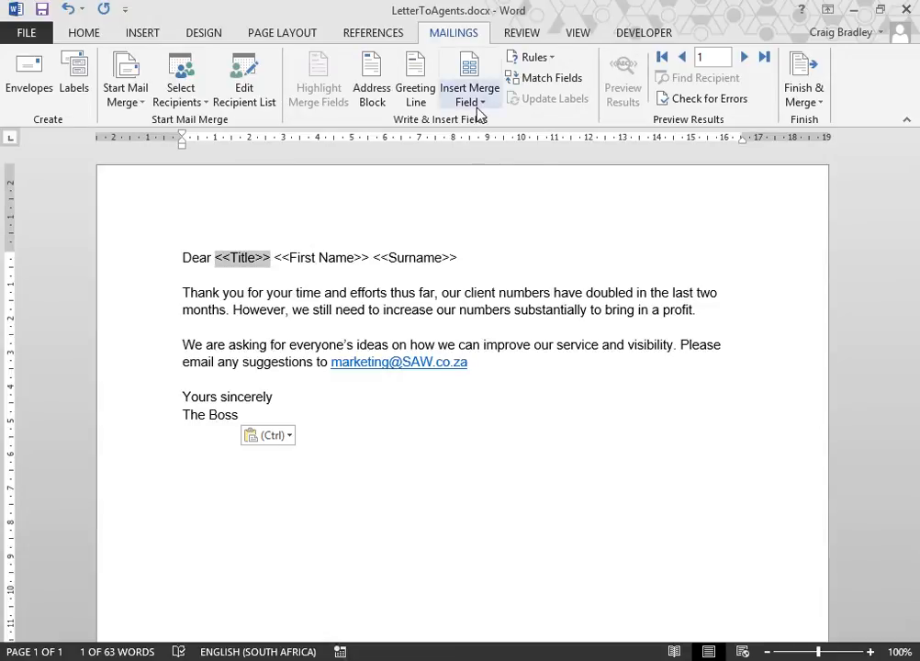
left_click(470, 101)
left_click(477, 121)
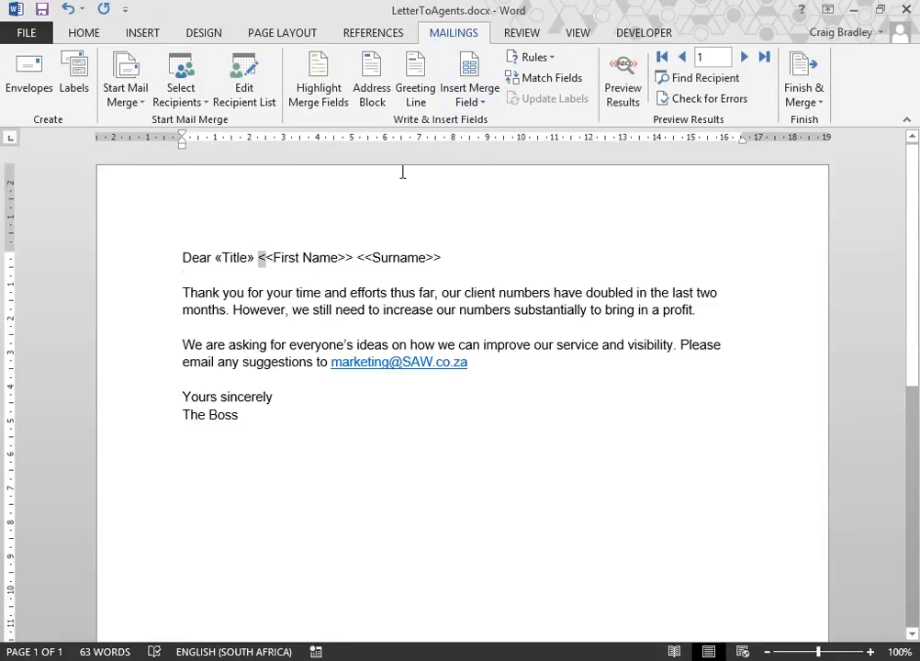
- Replace the <<First Name>> placeholder in the greeting line with the First_Name merge field
key("shift+Right")
key("shift+Right")
key("shift+Right")
key("shift+Right")
key("shift+Right")
key("shift+Right")
key("shift+Right")
key("shift+Right")
key("shift+Right")
key("shift+Right")
key("shift+Right")
key("shift+Right")
key("shift+Right")
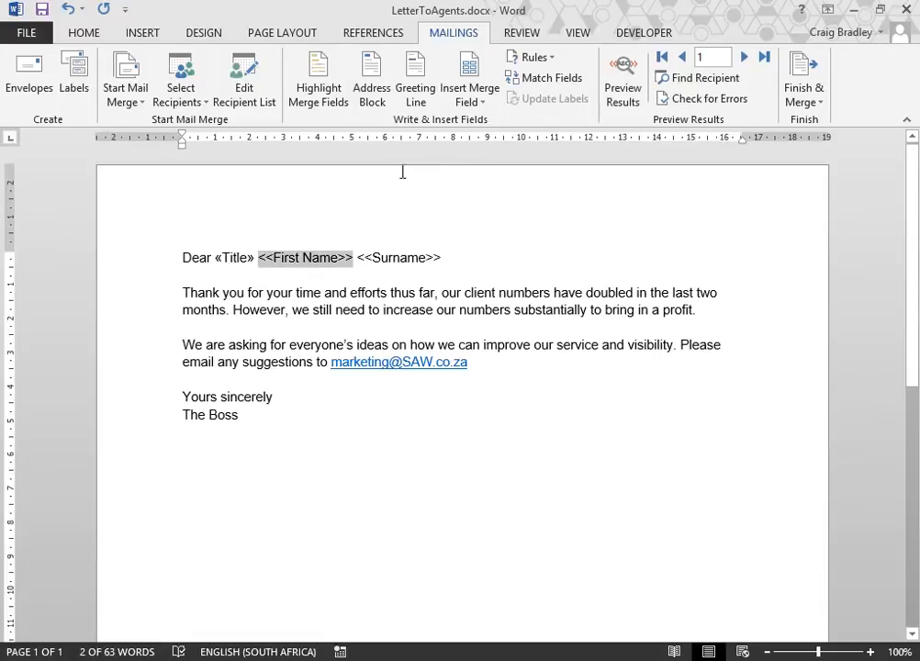
left_click(470, 102)
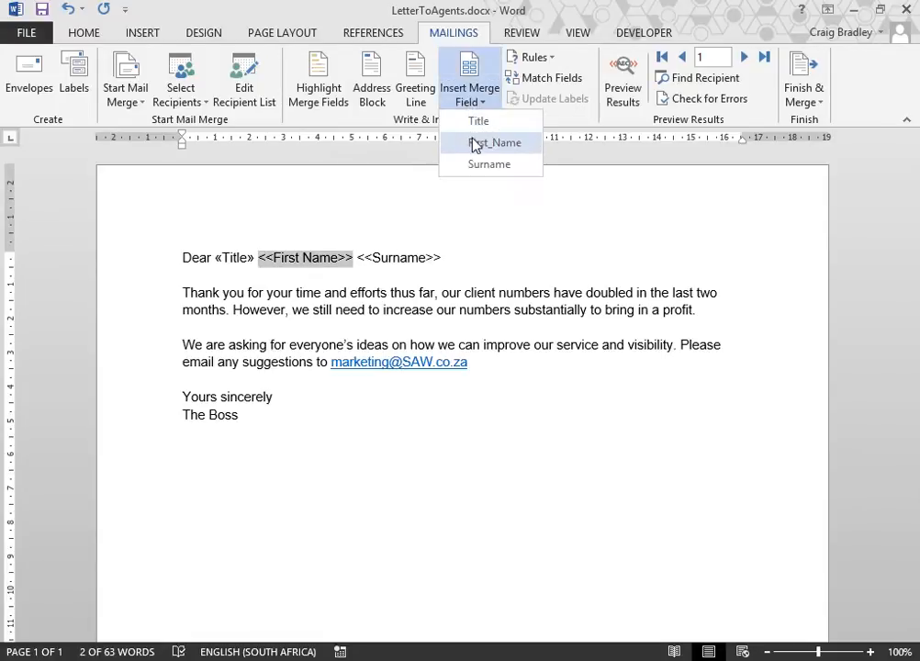
left_click(473, 142)
- Replace the <<Surname>> placeholder in the greeting line with the Surname merge field
left_click_drag(427, 258, 345, 258)
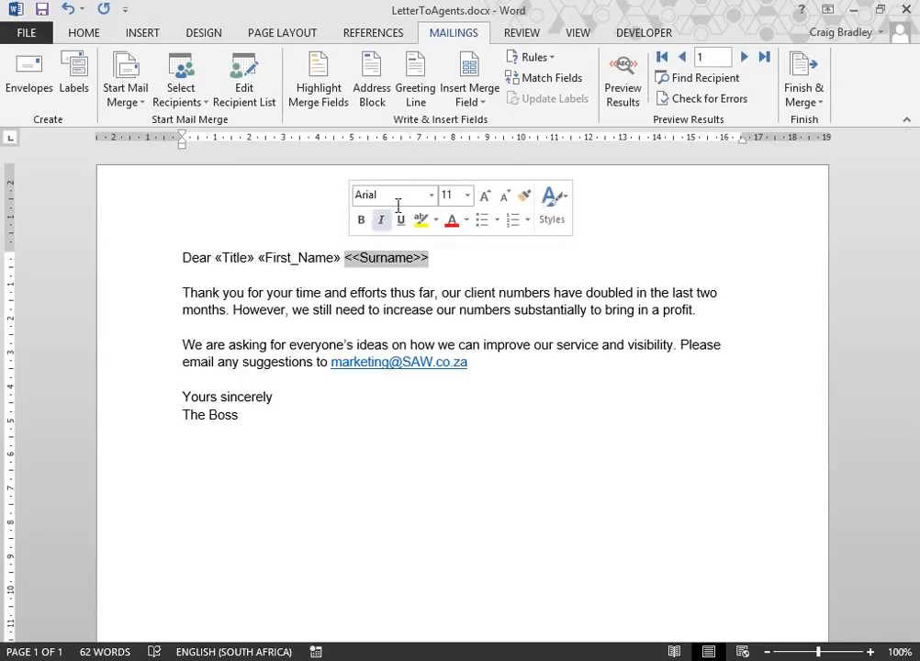
left_click(482, 101)
left_click(485, 166)
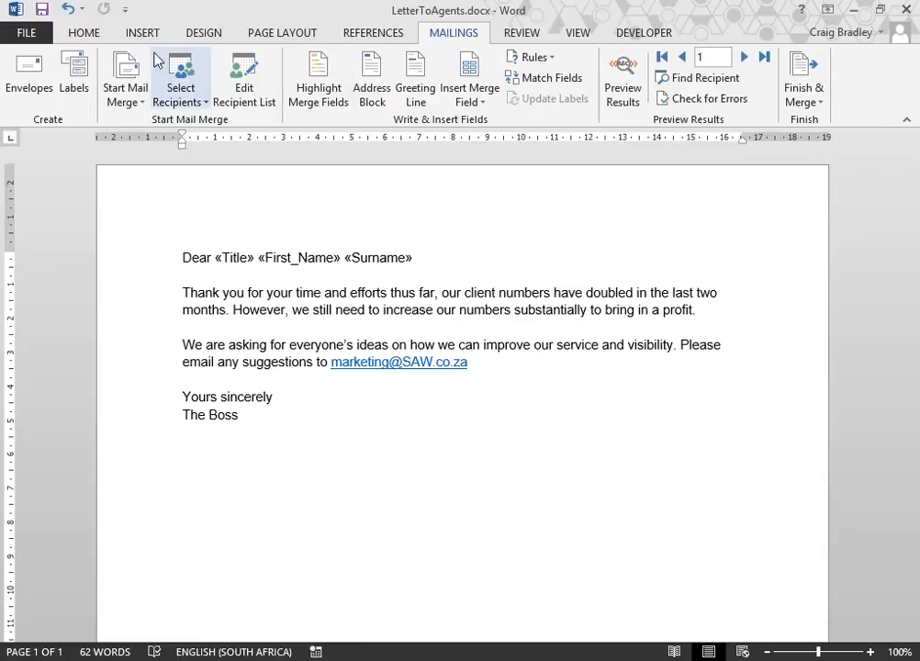
- Merge all records into a new document of individual letters and look through the letters
left_click(800, 99)
left_click(805, 129)
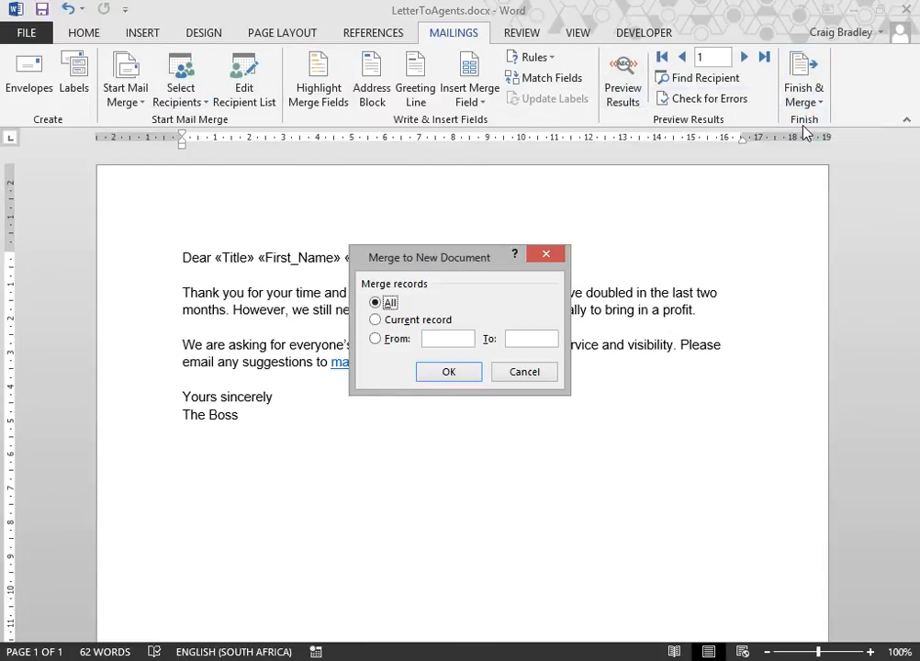
left_click(451, 374)
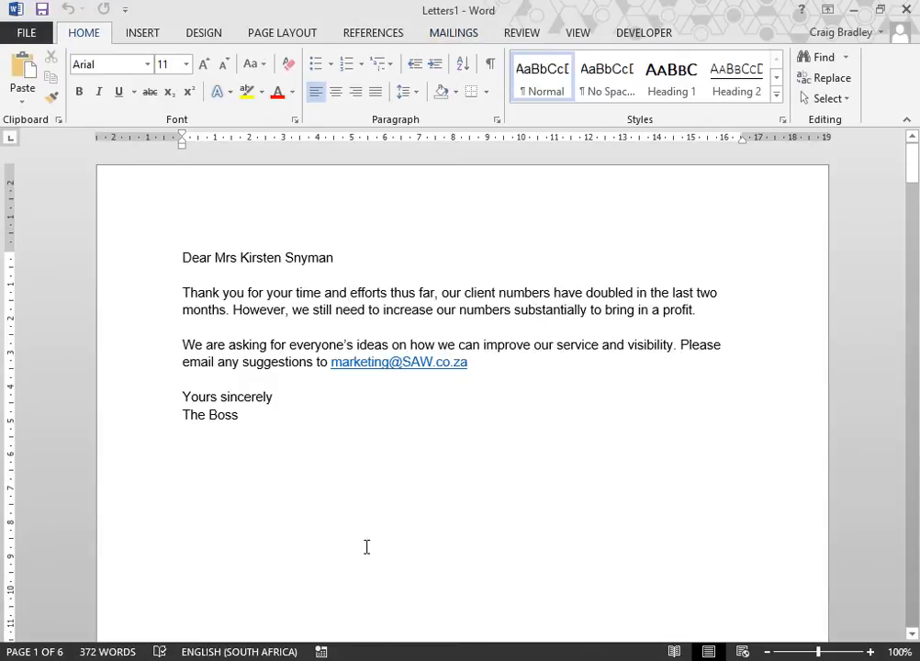
scroll(366, 547, "down", 20)
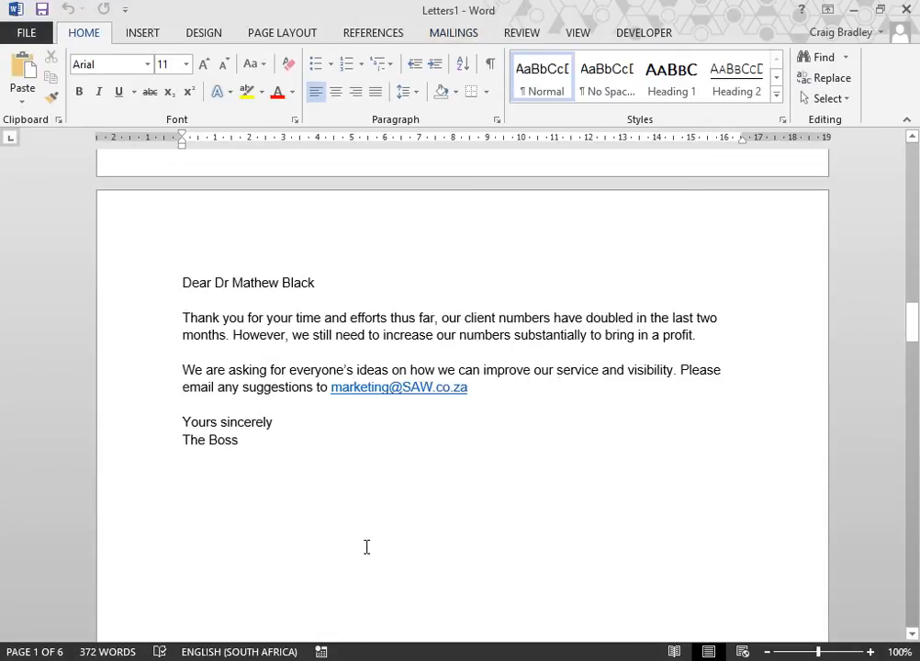
scroll(367, 547, "down", 15)
- Save the merged letters as LetterToAgents-Merged.docx in the same memo folder as LetterToAgents.docx
left_click(28, 33)
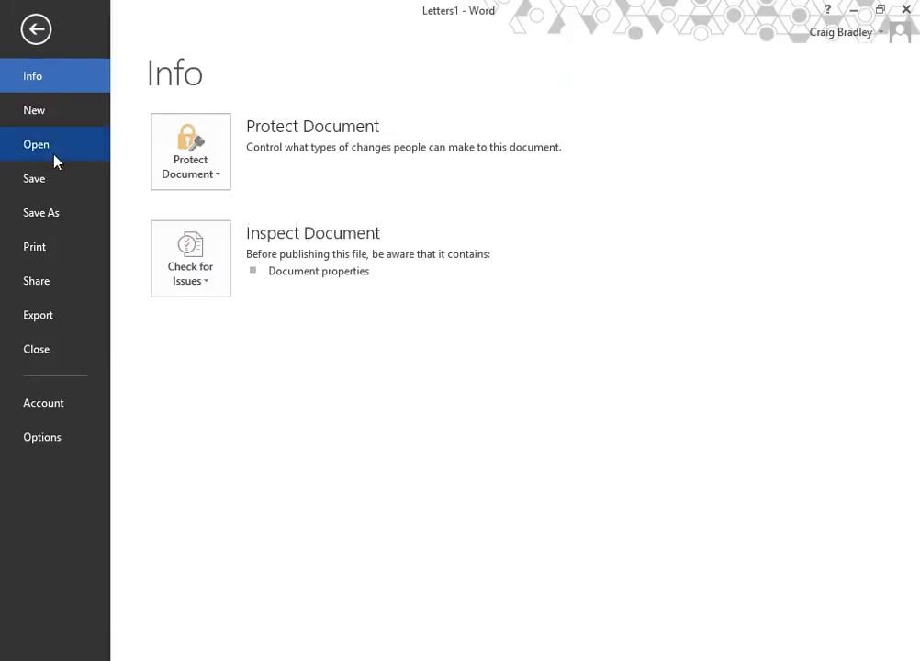
left_click(53, 221)
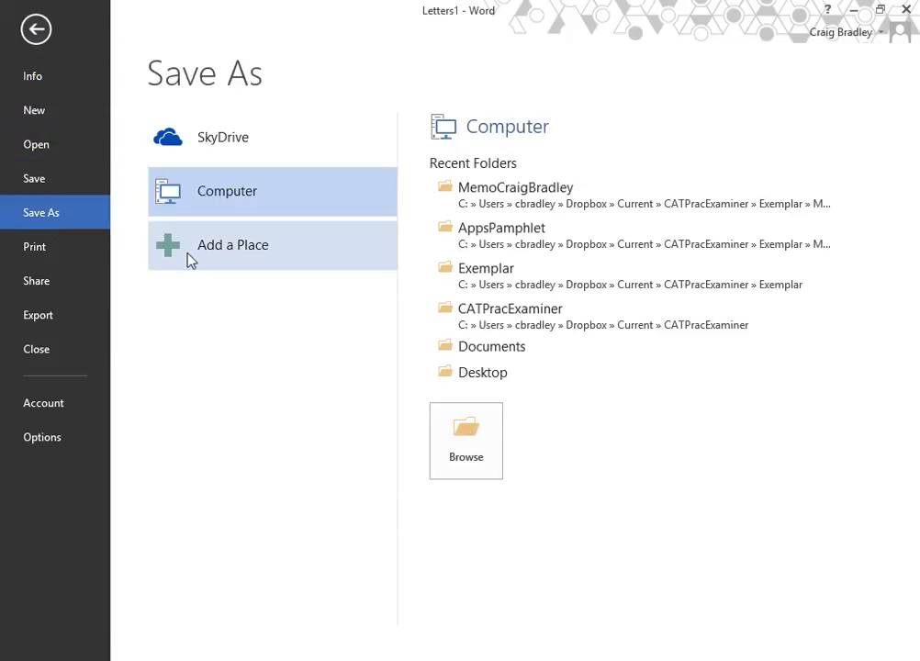
left_click(546, 210)
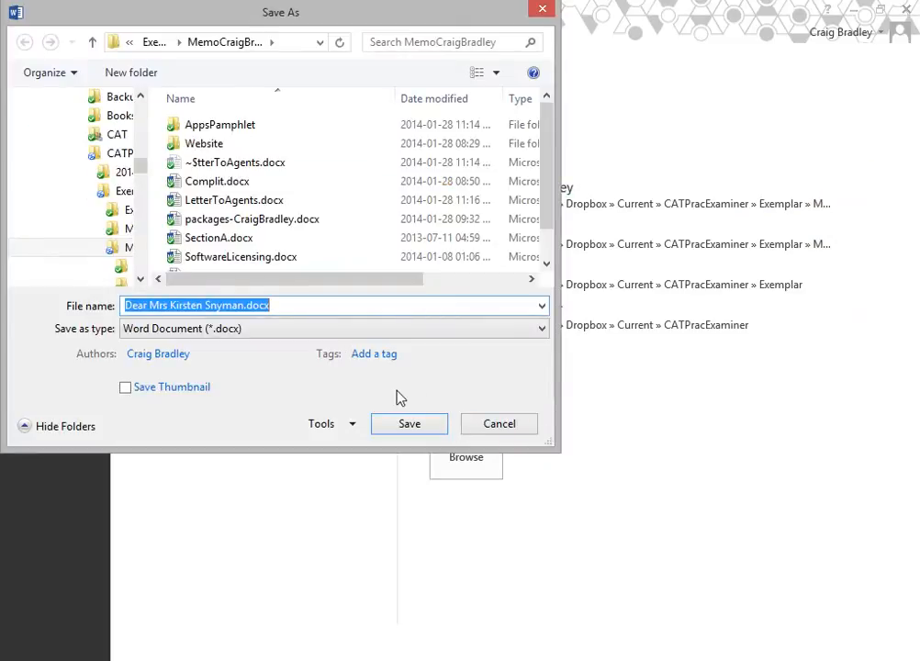
key("Left")
key("Left")
key("Left")
key("shift+Home")
type("Letter")
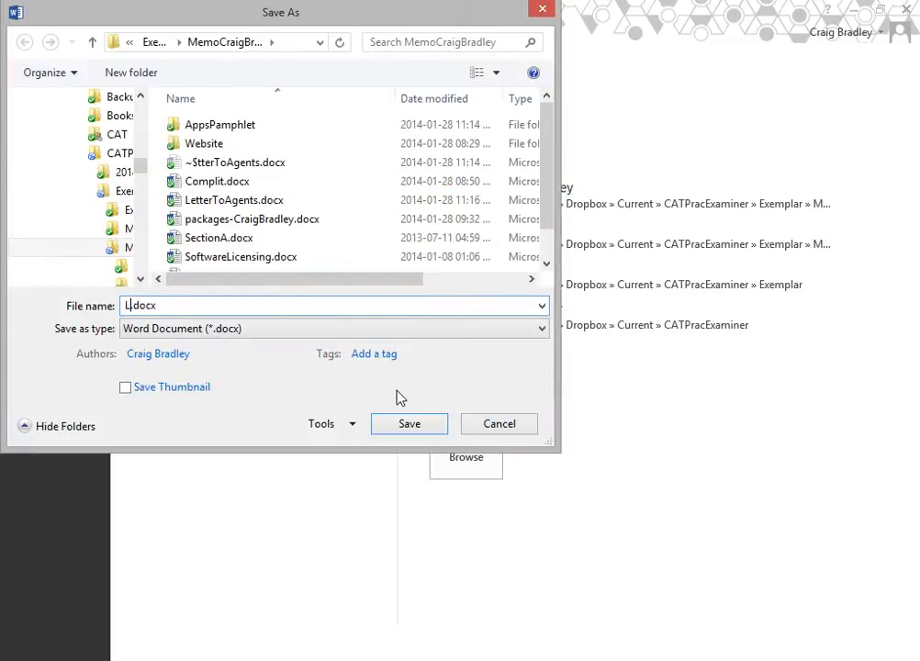
type("ToAgents")
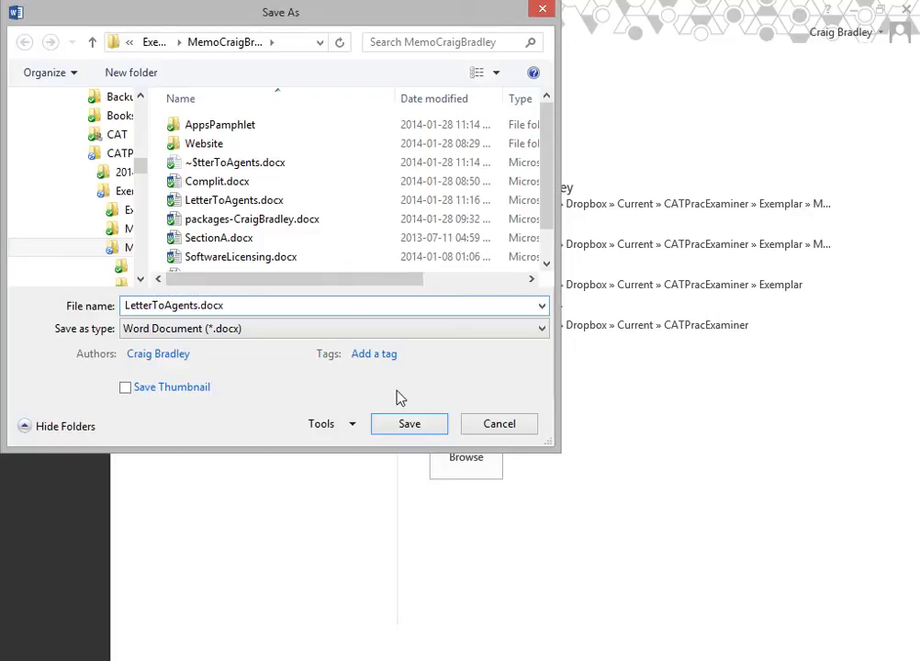
type("-Merge")
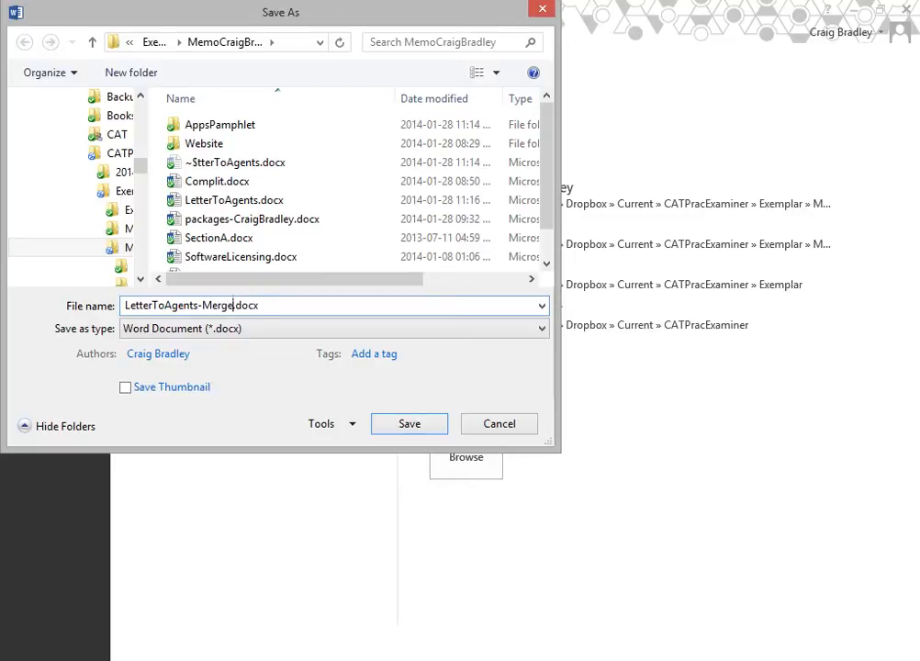
type("d")
key("Return")
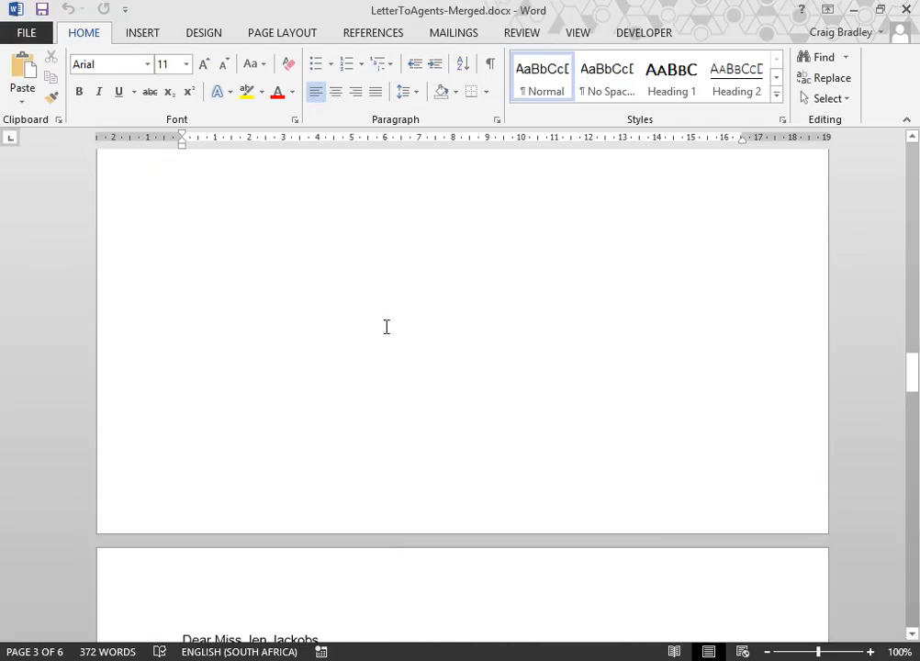
- Switch to LetterToAgents.docx, preview the merge results through record 5, and turn the preview off
scroll(409, 374, "up", 10)
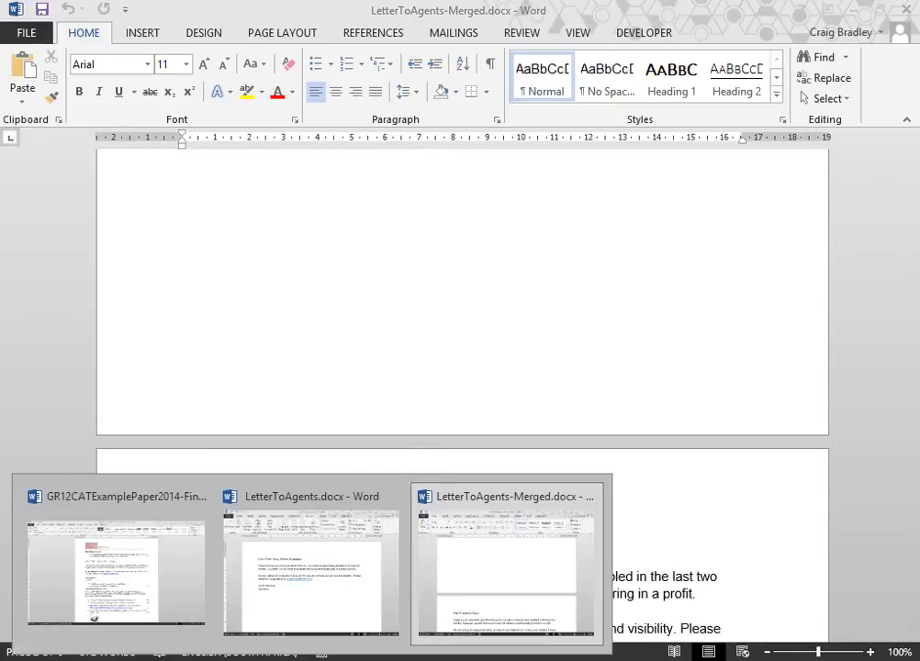
left_click(286, 582)
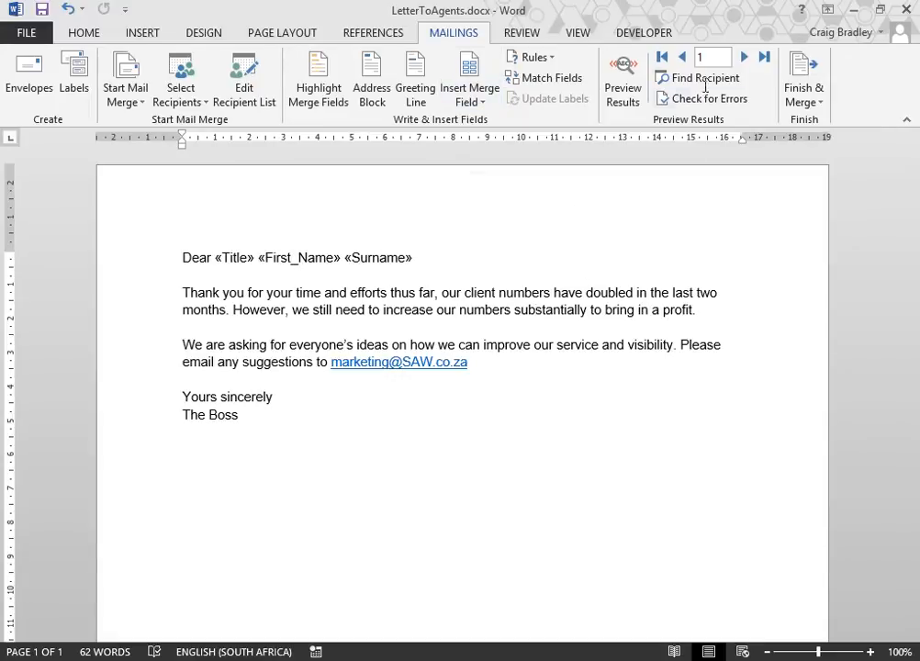
left_click(622, 81)
left_click(743, 57)
double_click(744, 56)
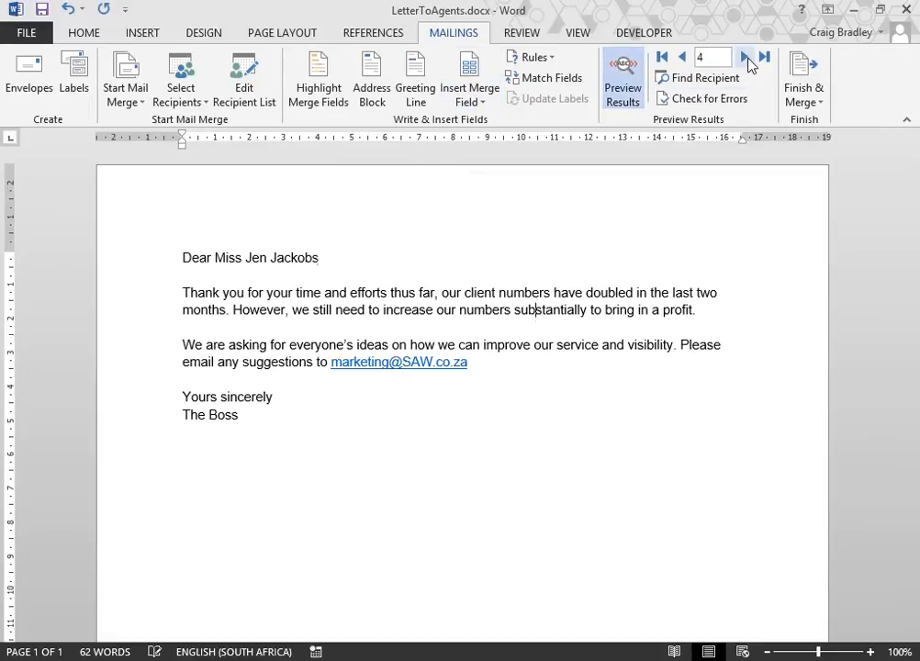
left_click(744, 57)
left_click(625, 87)
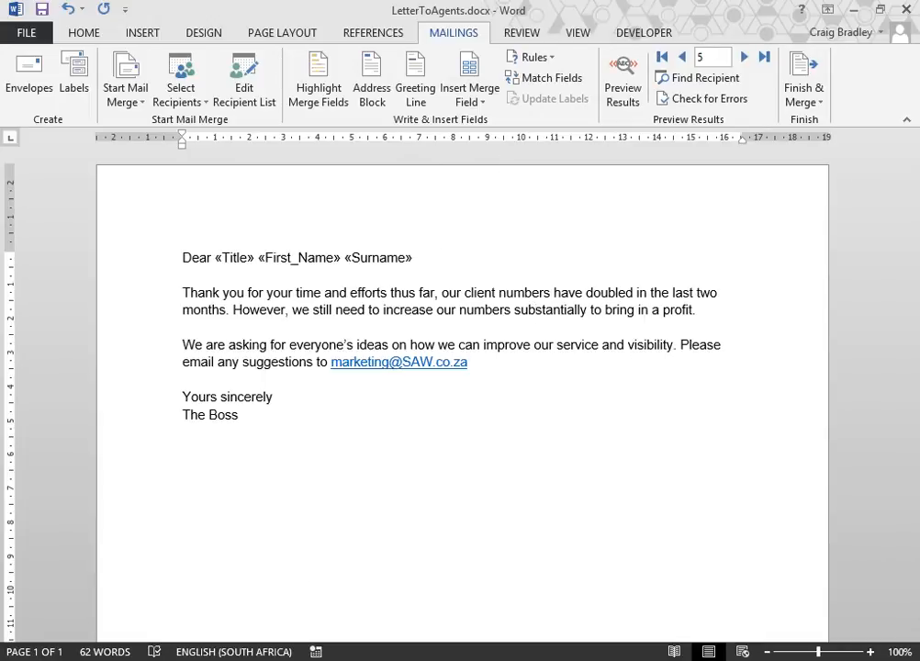
- Switch to LetterToAgents-Merged.docx and review the greeting lines of its individual letters
left_click(483, 581)
scroll(476, 413, "down", 5)
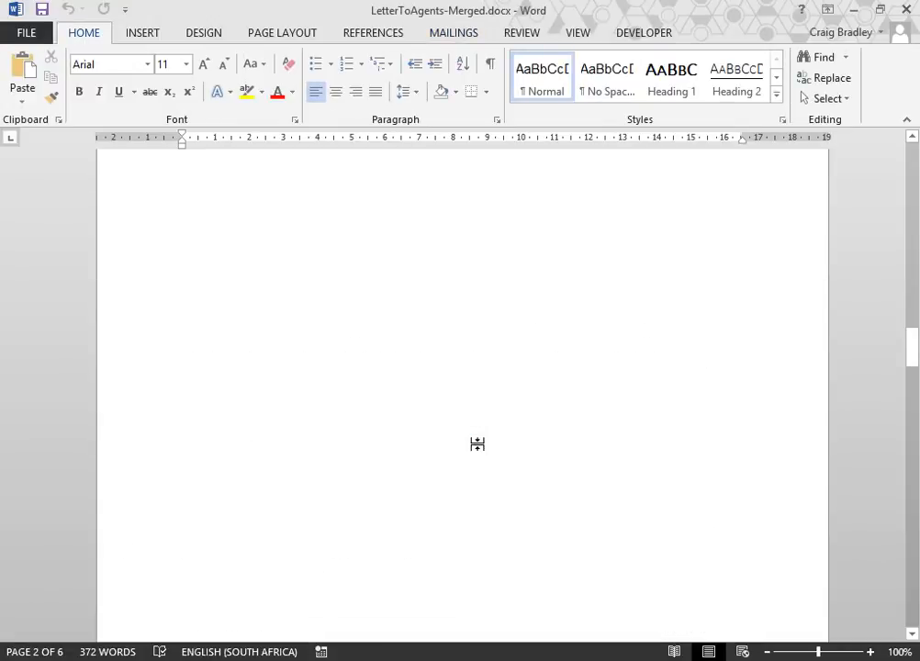
scroll(476, 444, "down", 20)
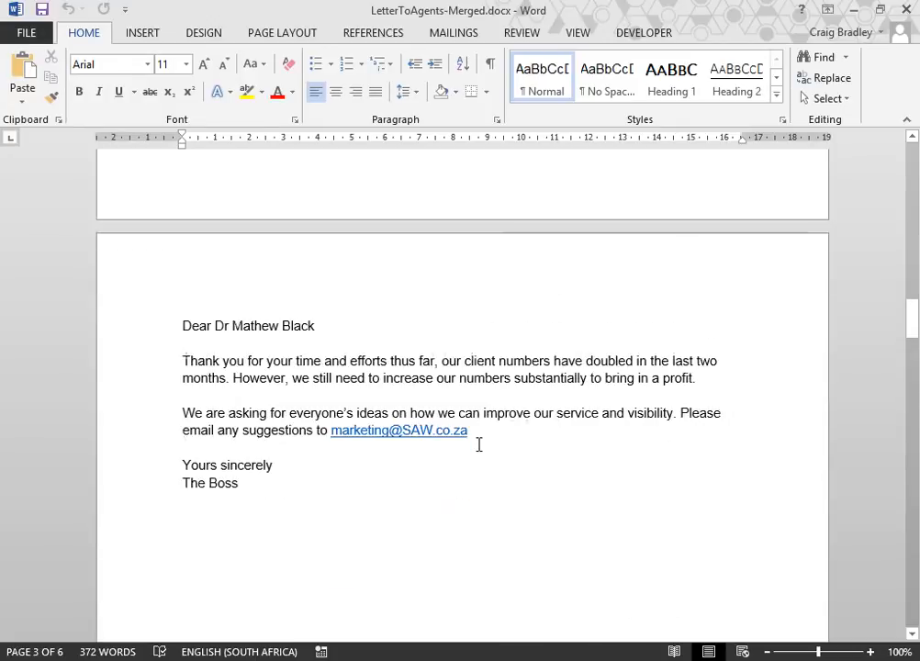
- Finish looking through the merged letters and close LetterToAgents-Merged.docx to return to LetterToAgents.docx
scroll(479, 445, "down", 20)
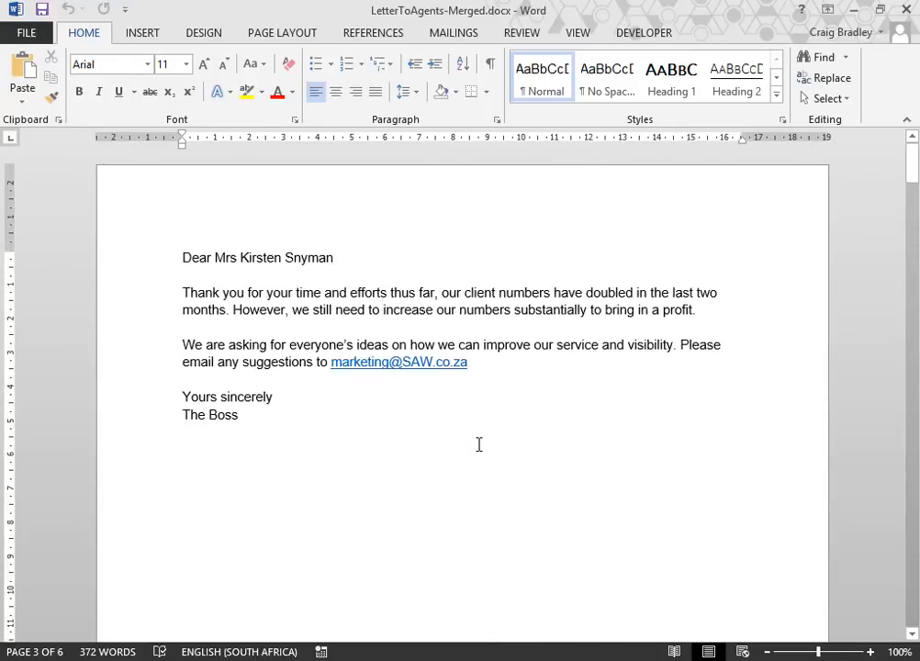
left_click(905, 10)
left_click(192, 257)
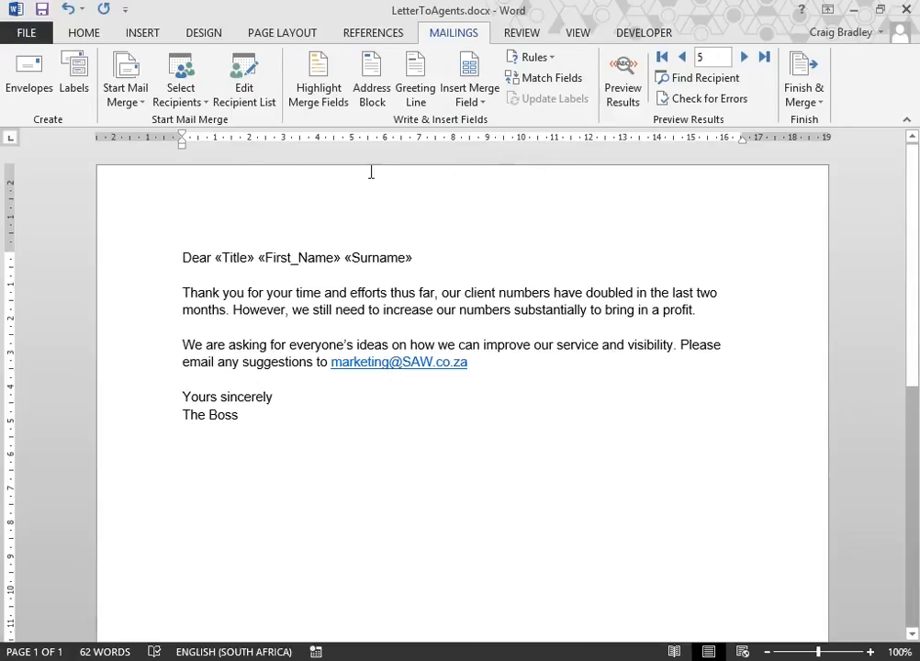
- Examine the Merge to E-mail options, including the recipient fields offered for the To line, and leave without sending
left_click(816, 104)
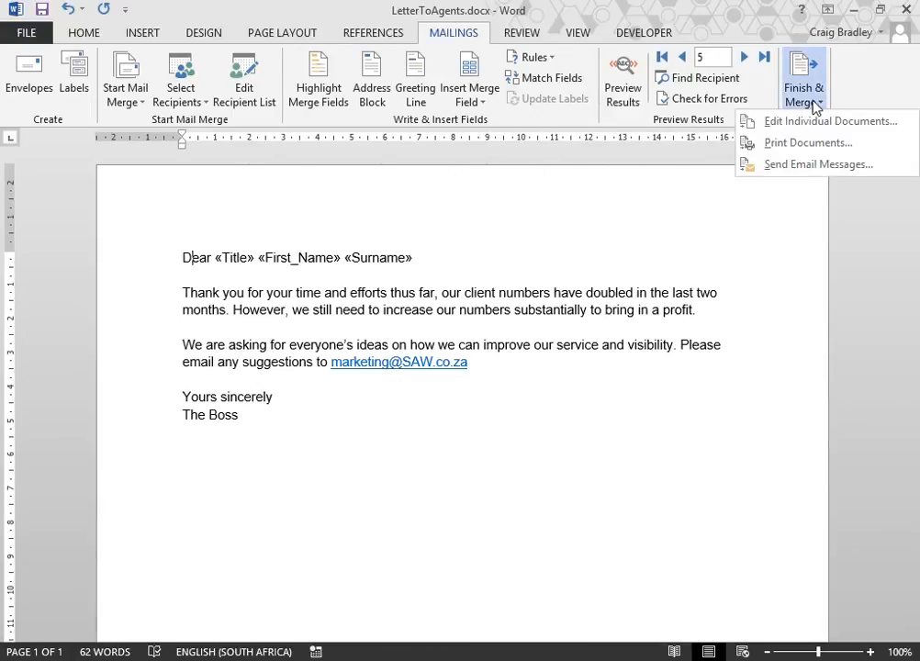
left_click(817, 165)
left_click(486, 261)
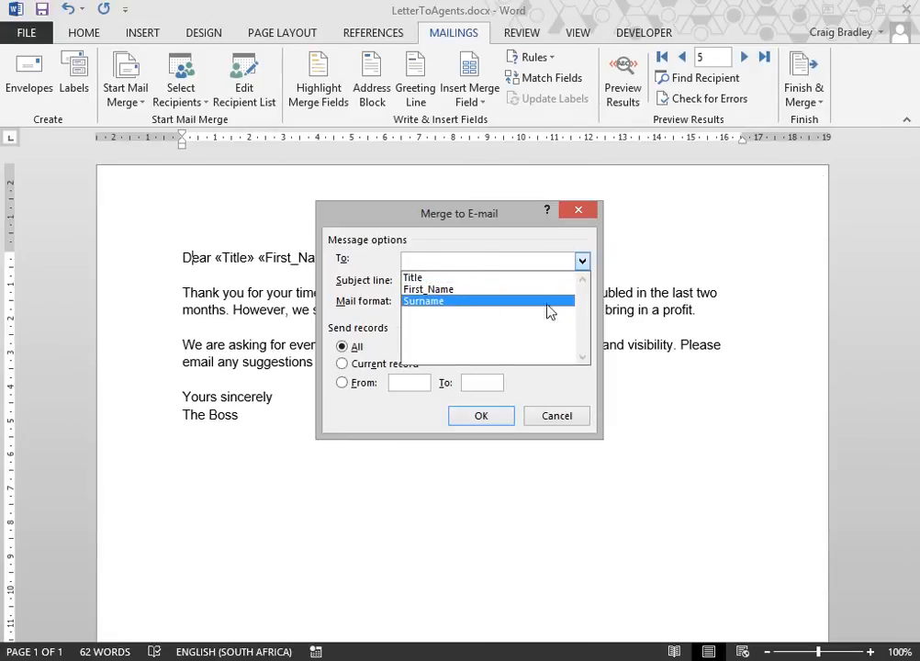
left_click(561, 422)
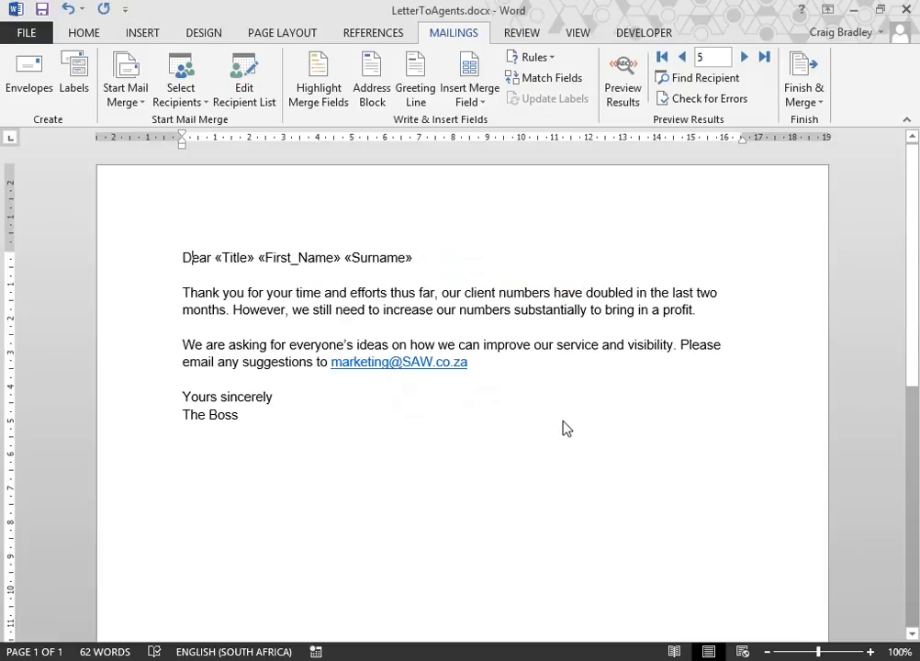
left_click(803, 92)
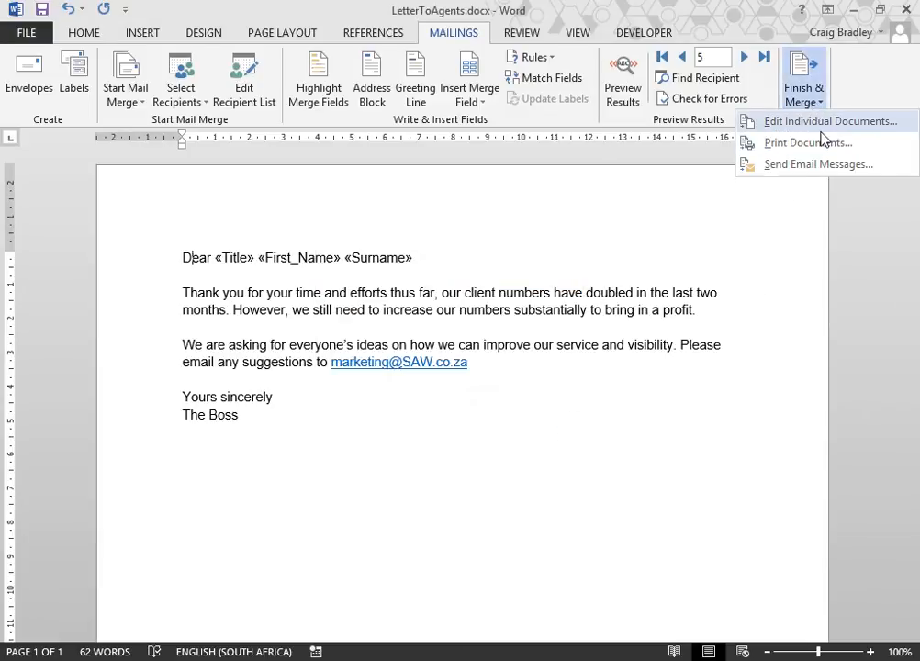
left_click(764, 166)
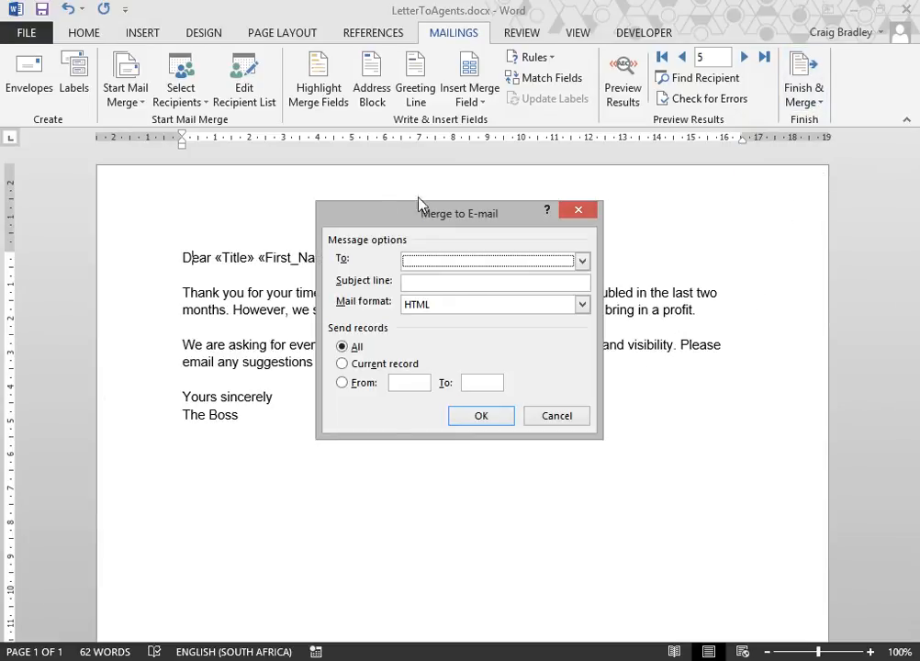
left_click(550, 420)
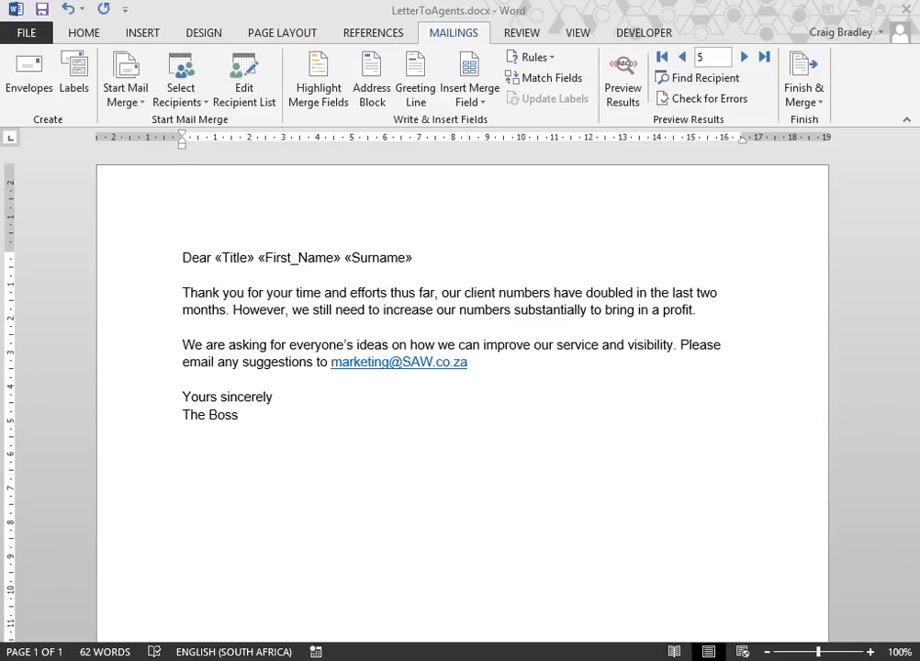
- Close LetterToAgents.docx and open SoftwareLicensing.docx from the same memo folder
left_click(901, 7)
left_click(397, 358)
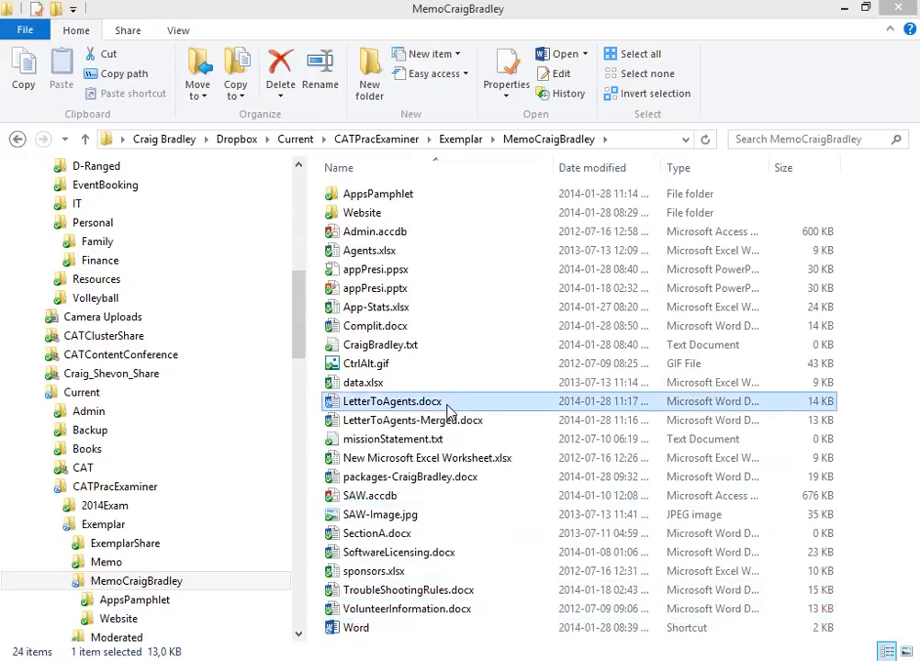
double_click(420, 553)
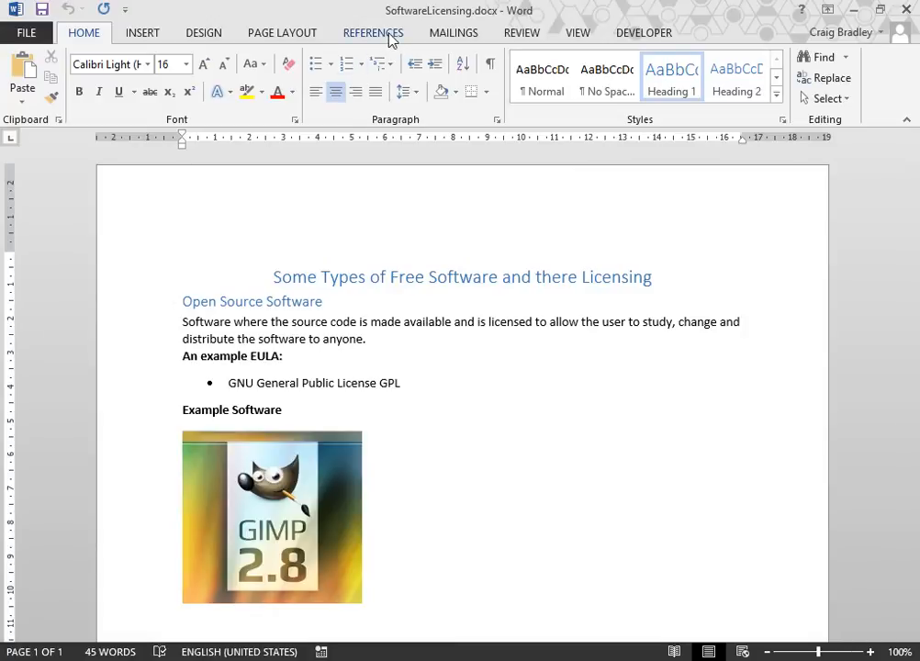
- Turn on Track Changes for the SoftwareLicensing.docx document
left_click(533, 34)
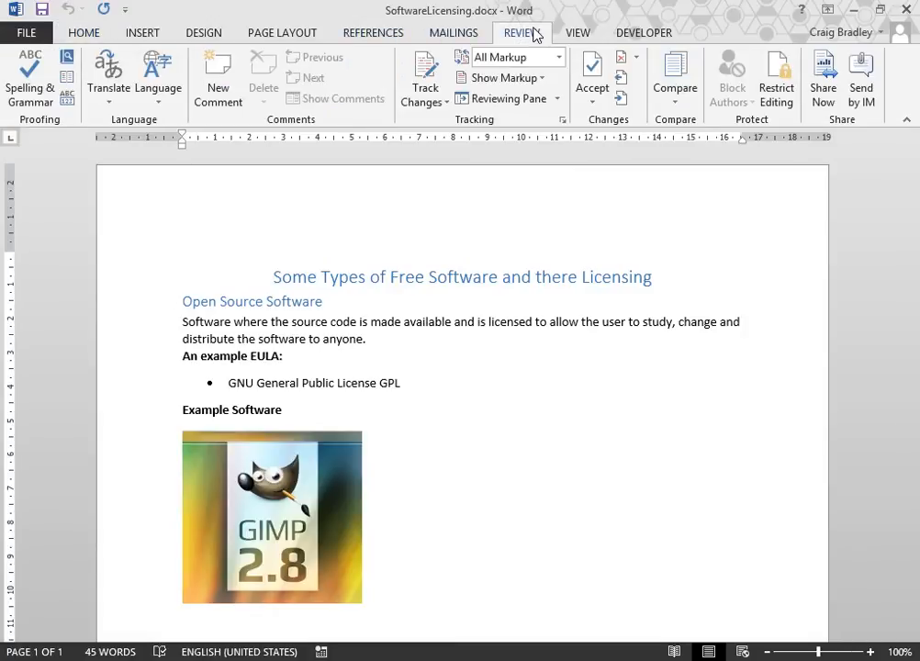
left_click(424, 81)
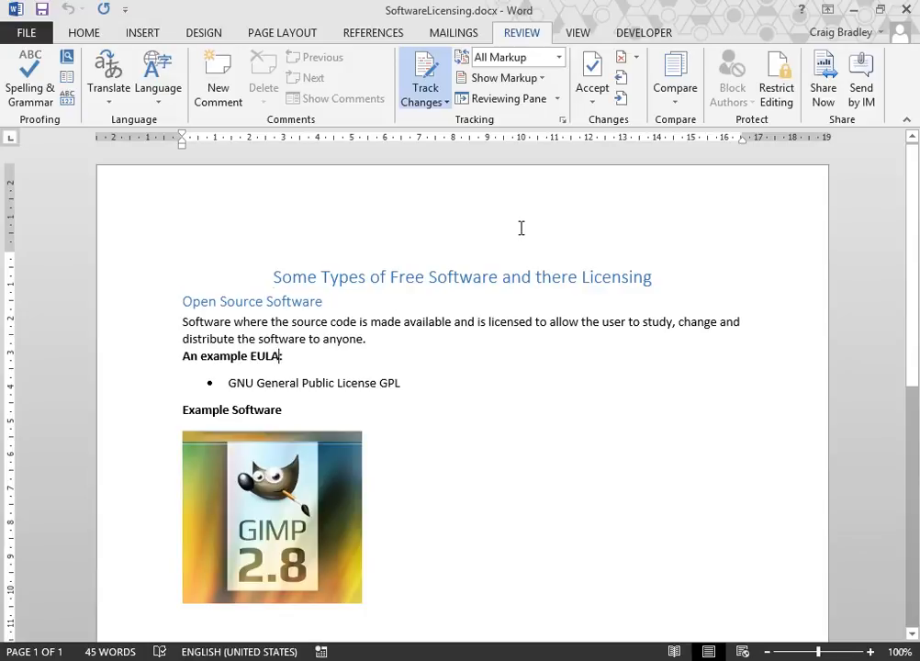
- Add a footnote to the word EULA in "An example EULA" reading "End User Licence Agreement" and deal with its flagged spelling
key("shift+Left")
key("shift+Left")
key("shift+Left")
key("shift+Left")
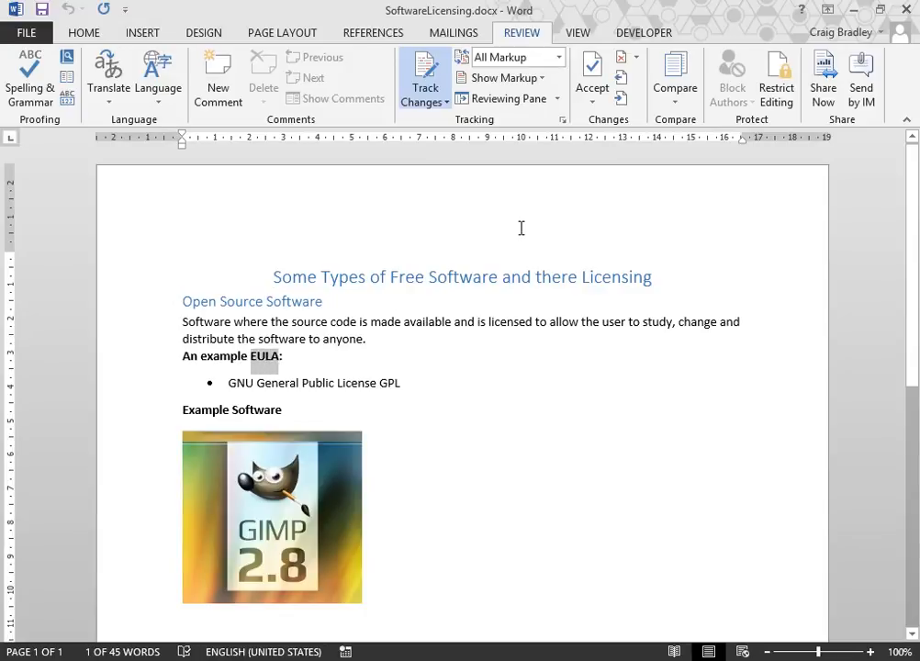
left_click(394, 35)
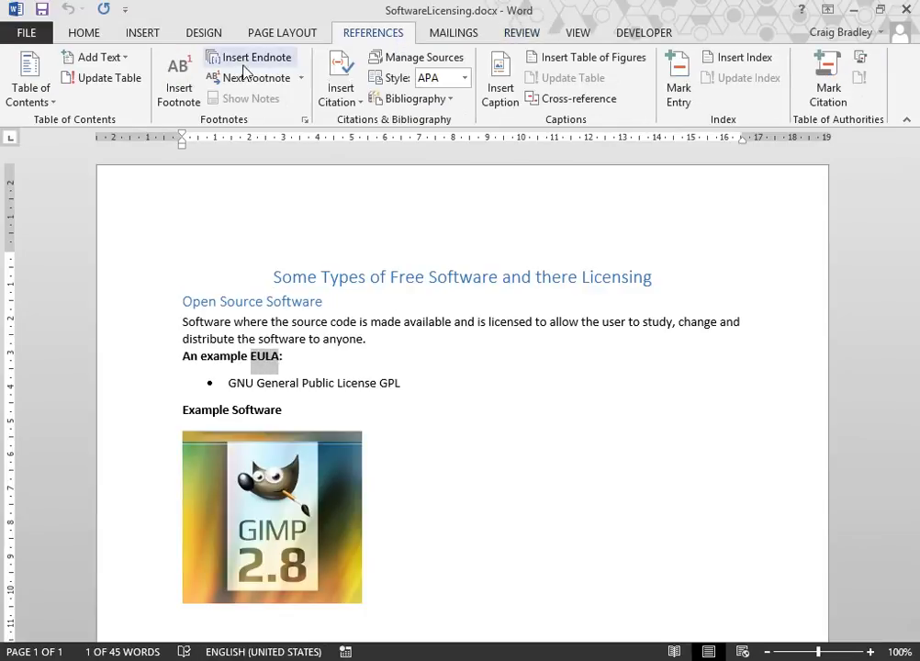
left_click(184, 92)
type("End User Li")
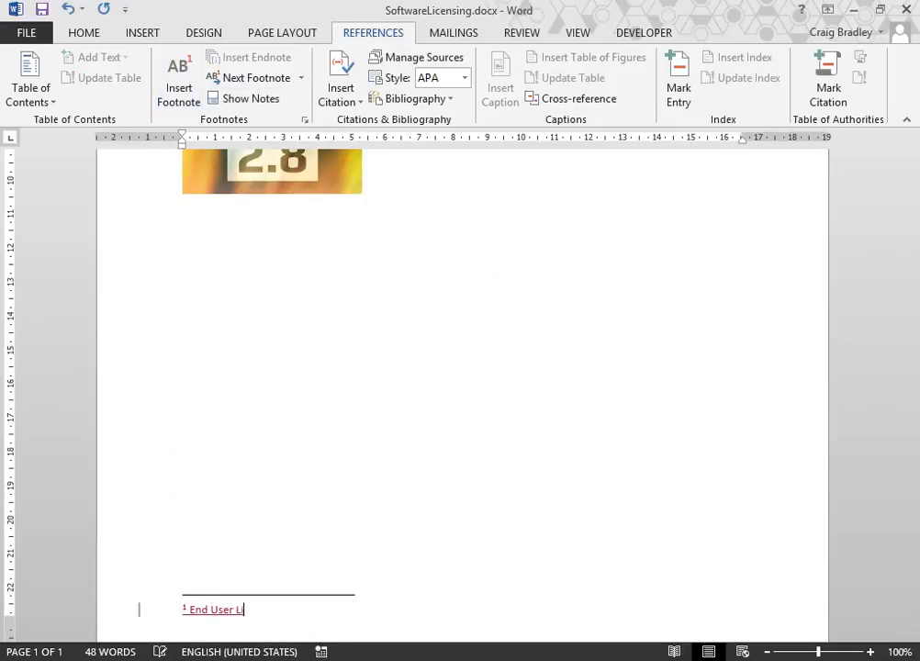
type("cenme Agreement")
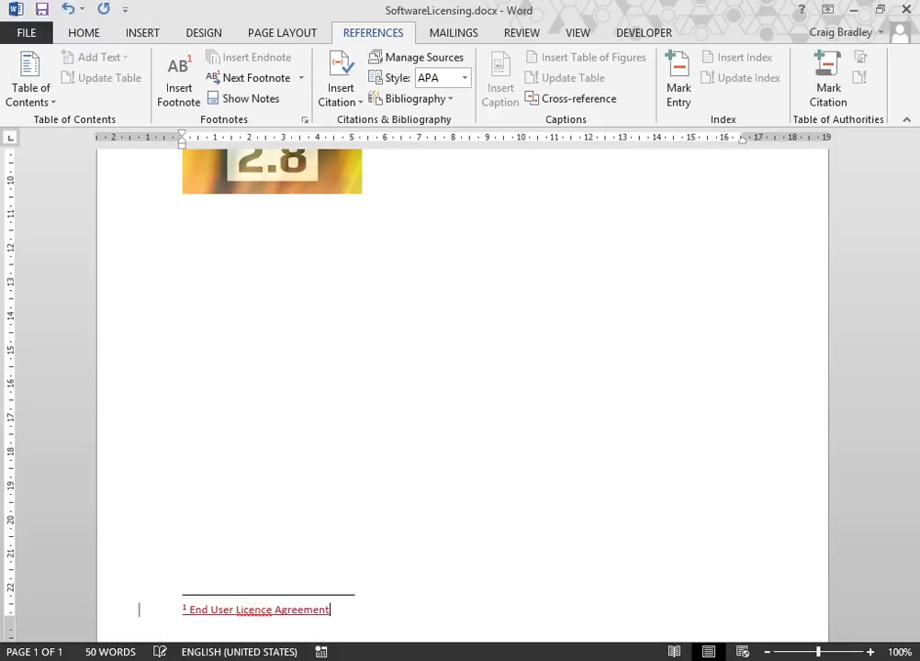
right_click(249, 610)
left_click(329, 429)
left_click(336, 372)
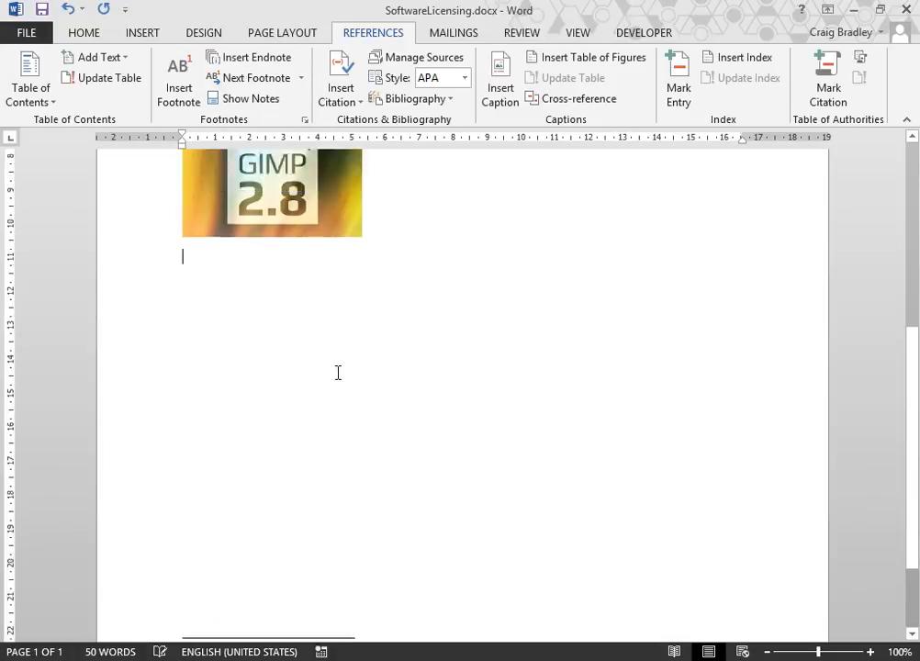
scroll(336, 373, "up", 5)
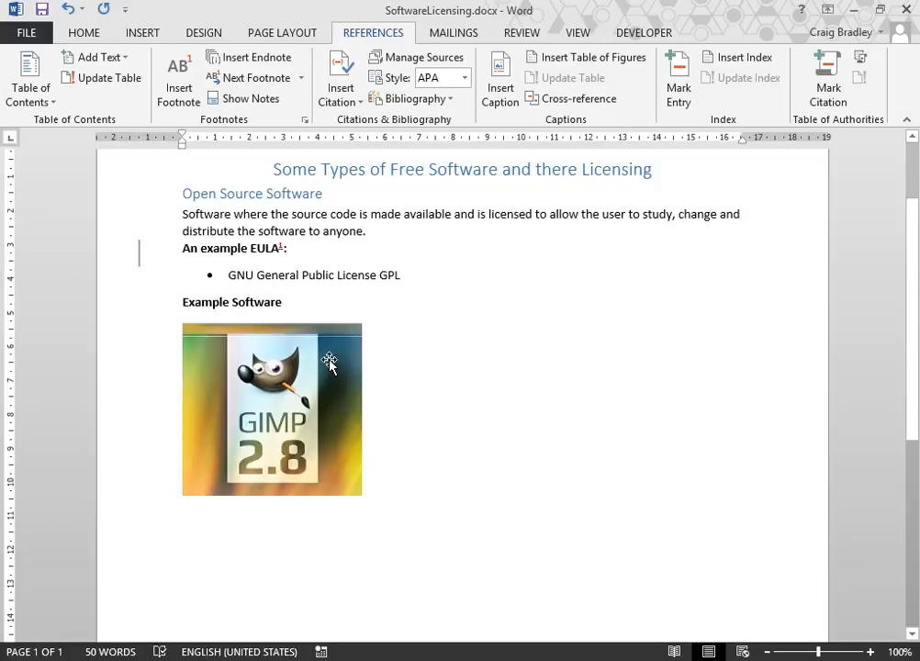
left_click_drag(401, 276, 226, 275)
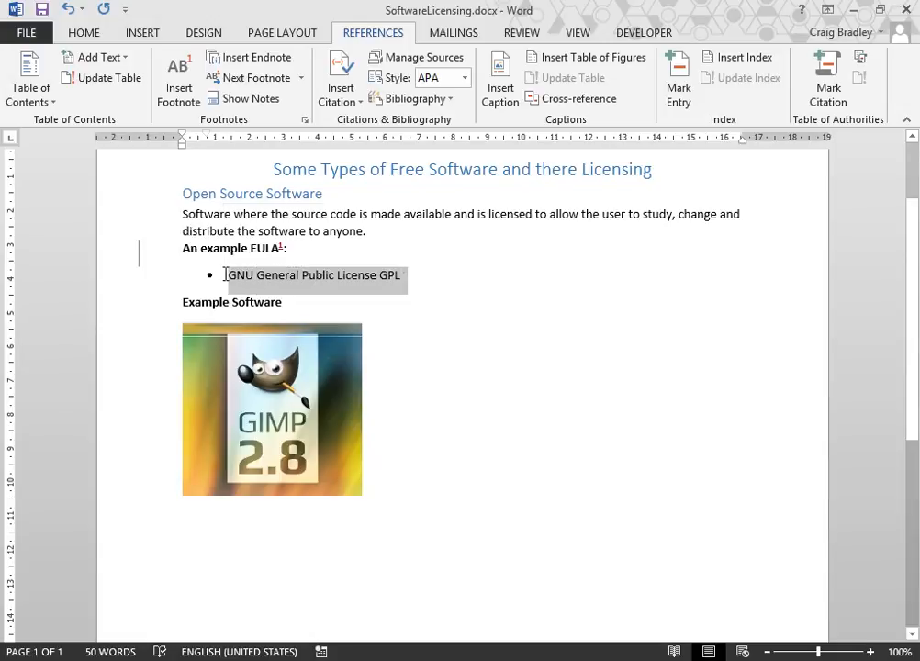
left_click(332, 283)
left_click_drag(411, 273, 241, 275)
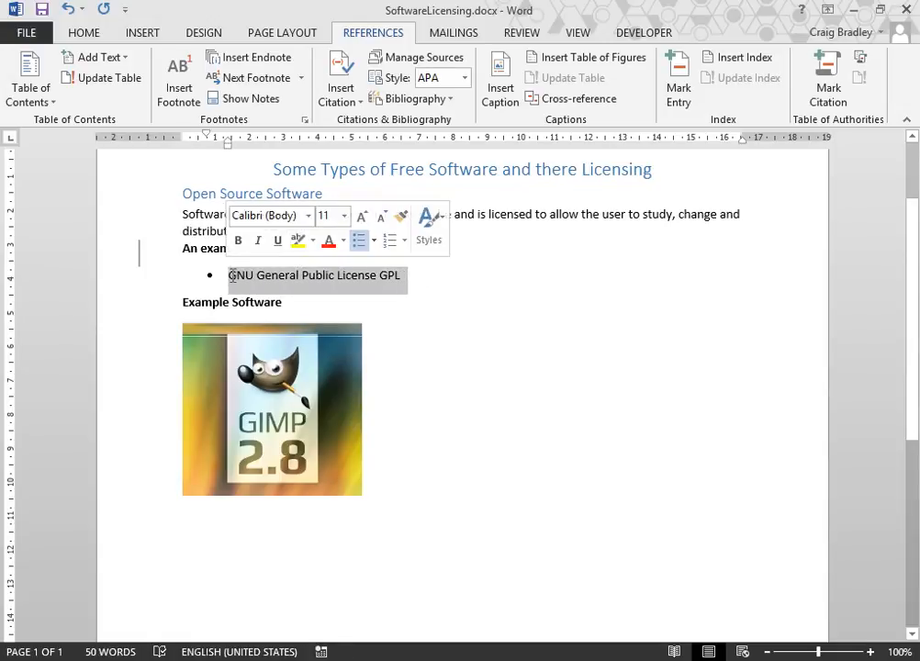
right_click(248, 277)
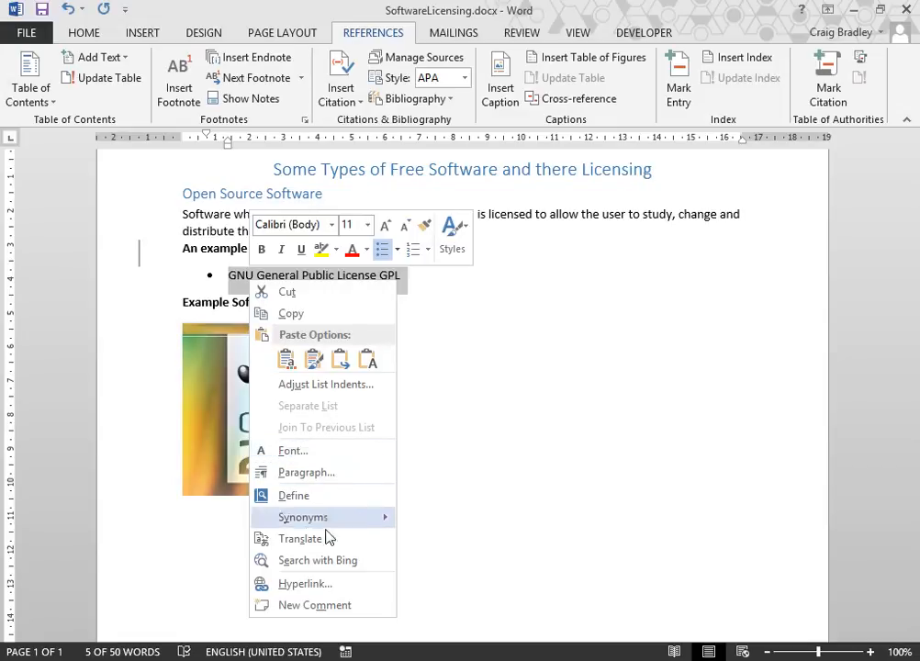
left_click(323, 583)
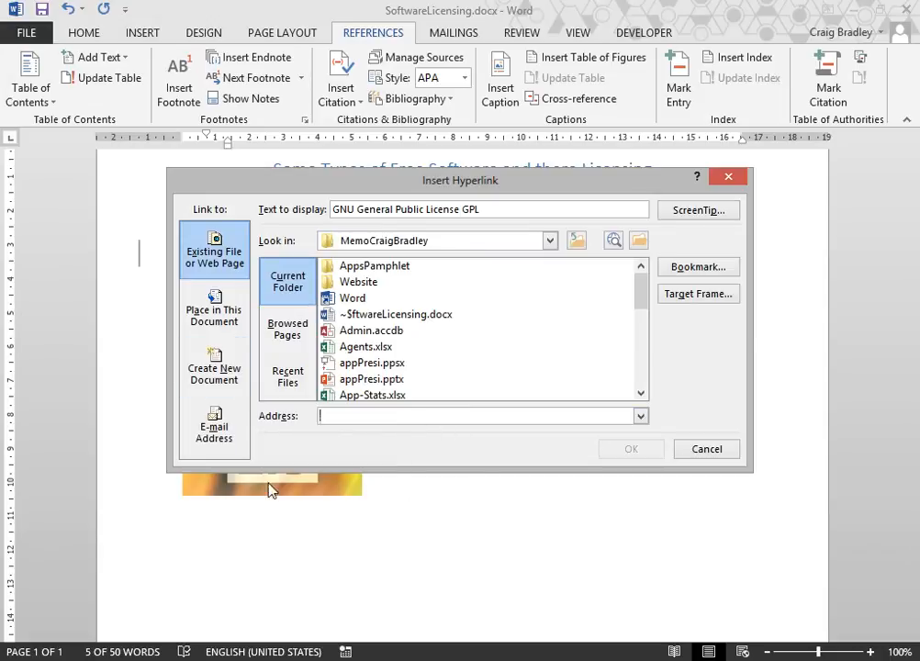
left_click(680, 448)
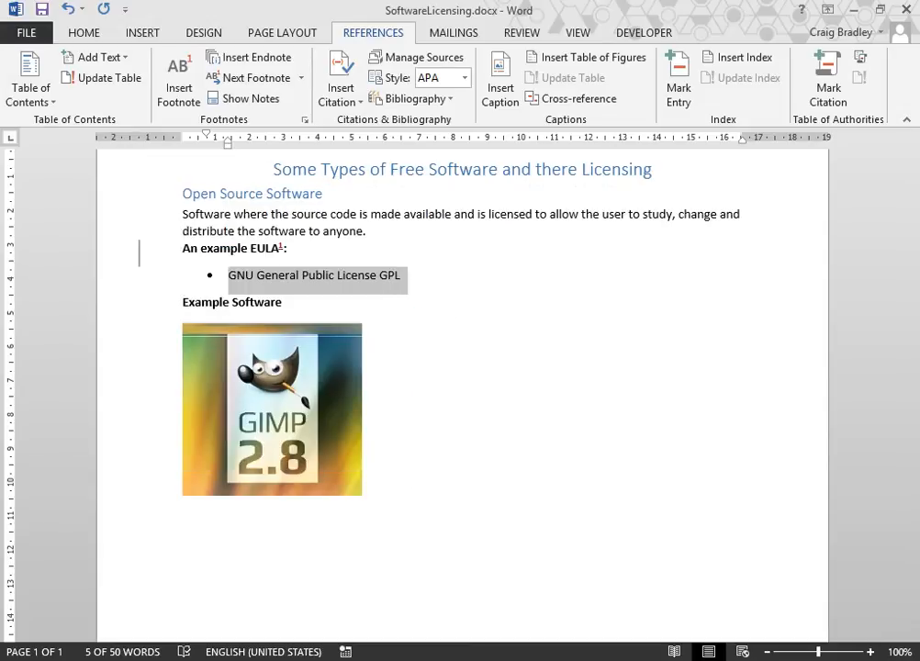
key("ctrl+k")
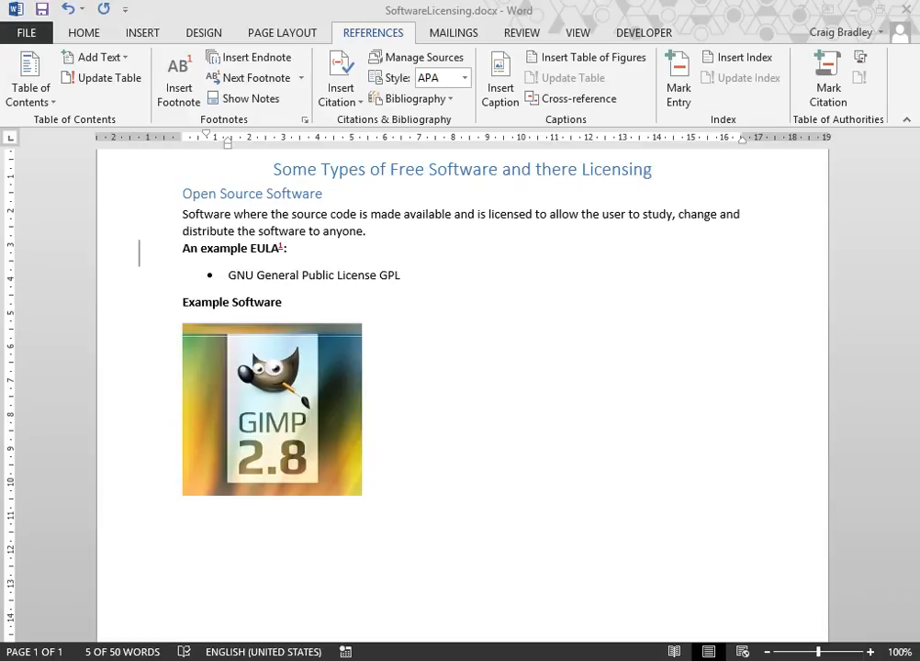
left_click(409, 281)
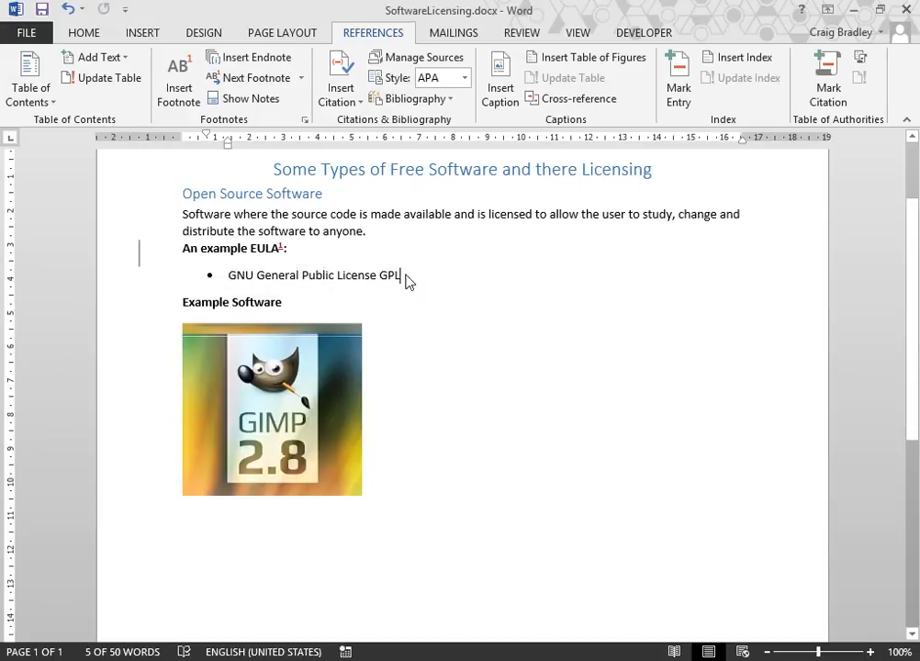
left_click_drag(405, 277, 230, 277)
right_click(250, 280)
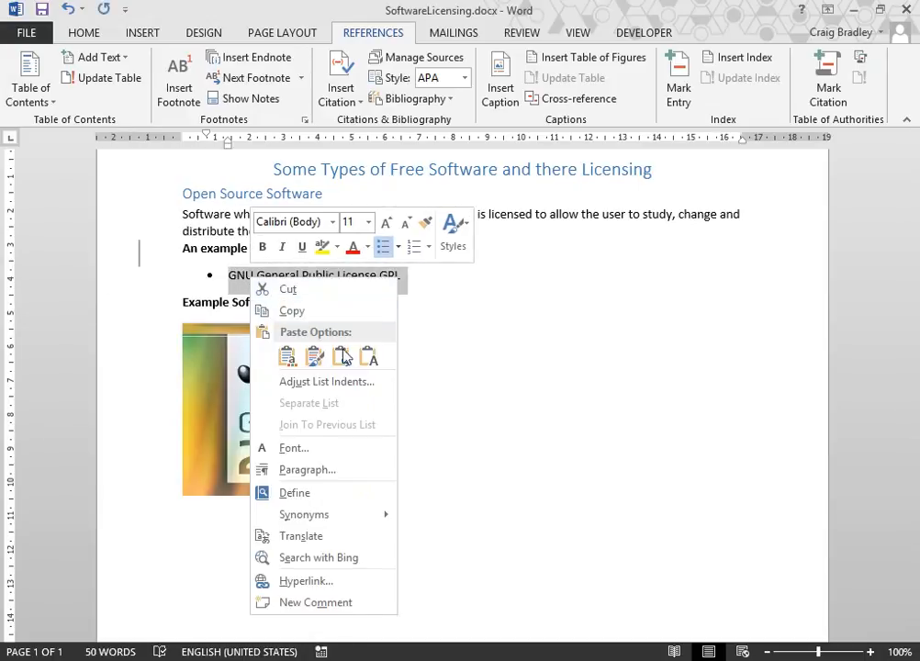
left_click(299, 581)
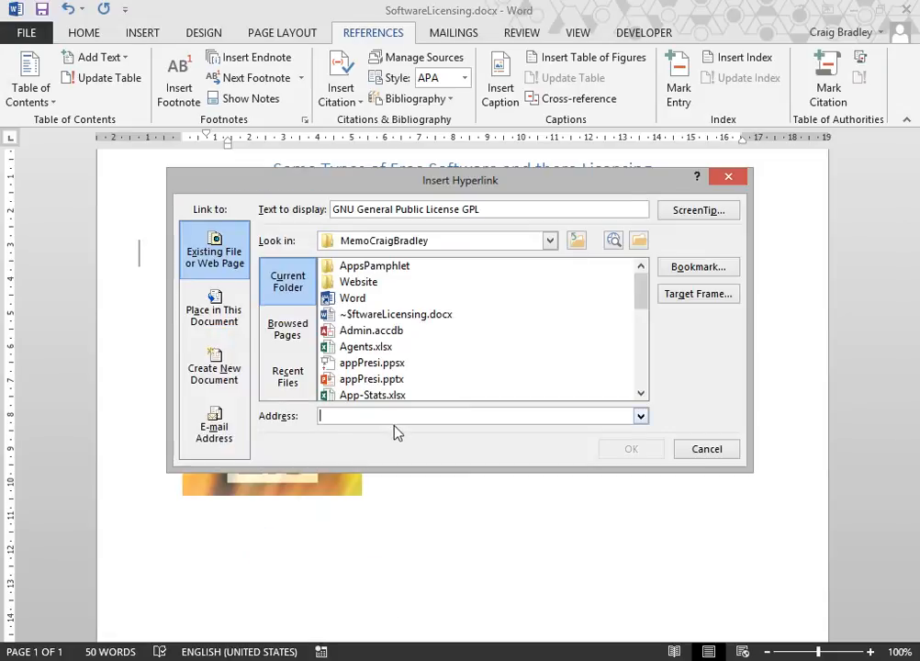
type("http://soundsoftware.ac.uk/open-source-software-licences-gpl")
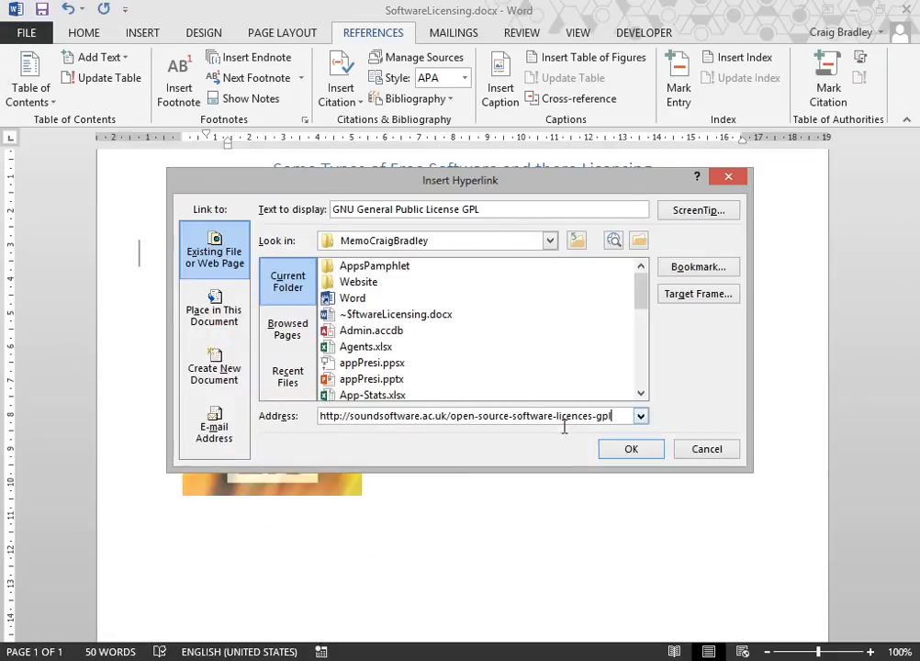
left_click(631, 449)
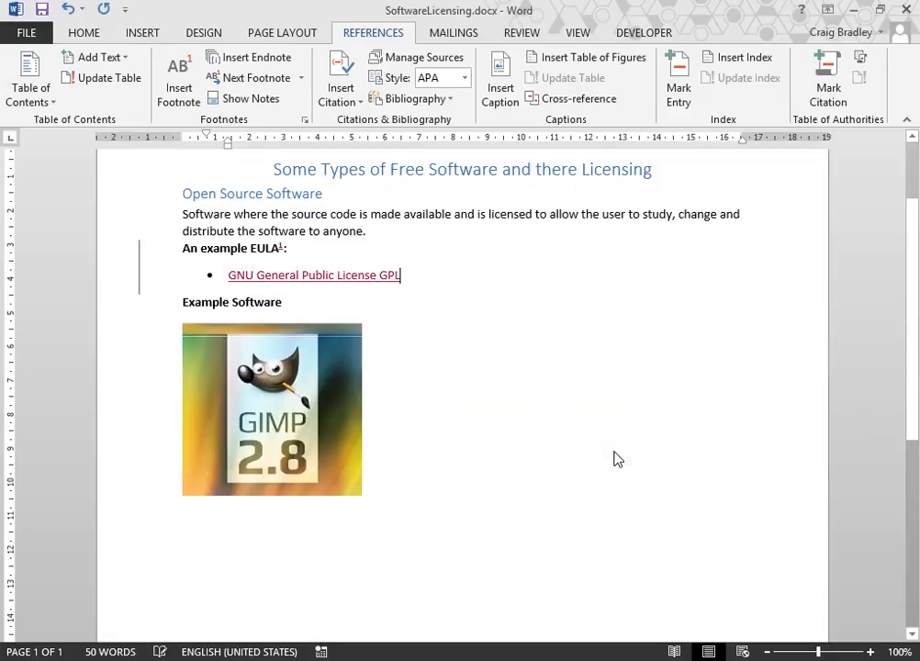
left_click(362, 276, "ctrl")
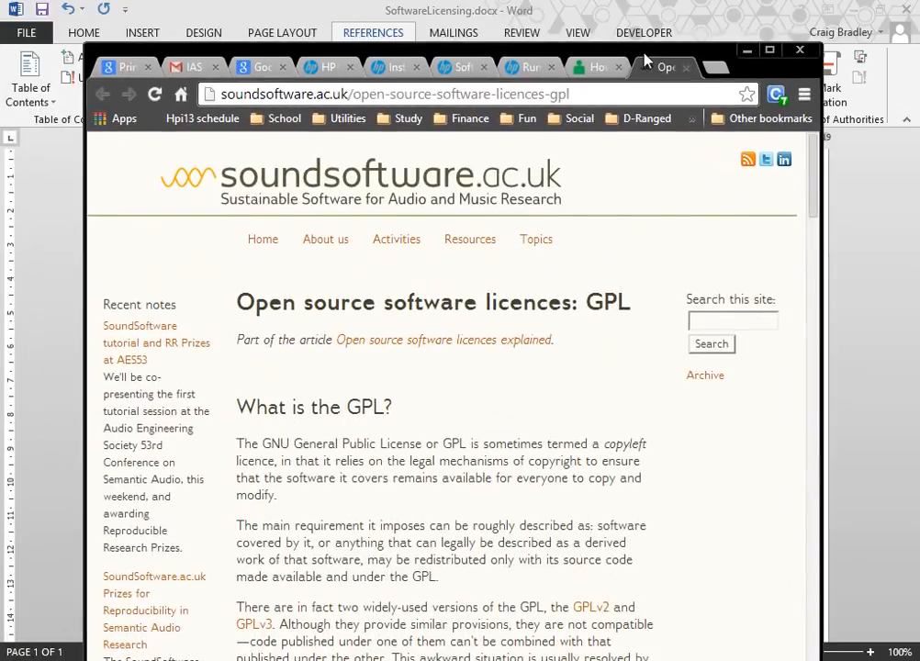
left_click_drag(645, 54, 0, 151)
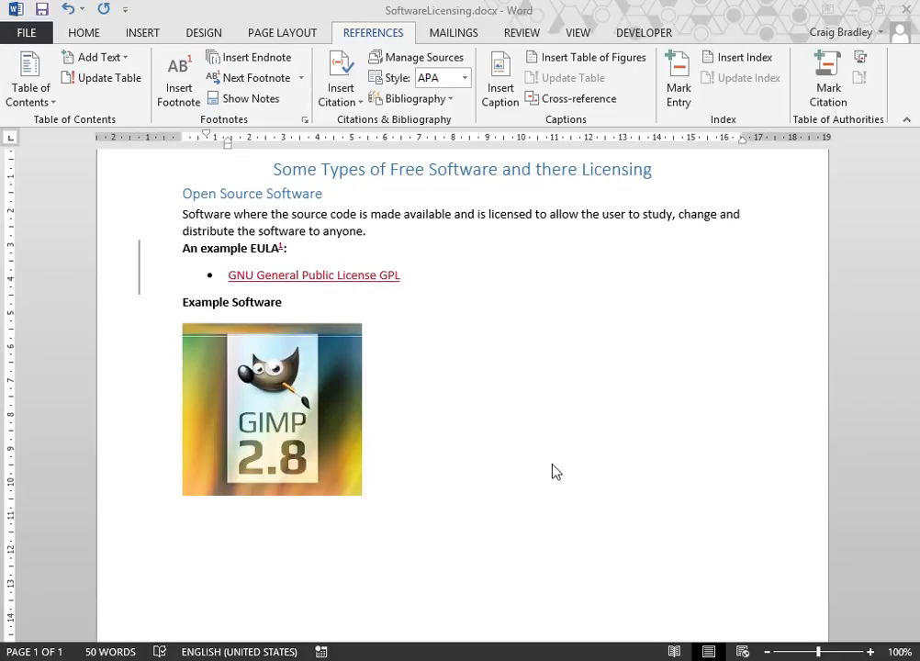
- Crop the GIMP picture on all four sides to the mascot and the word GIMP, about 2.67 cm high and 2.36 cm wide
left_click(358, 422)
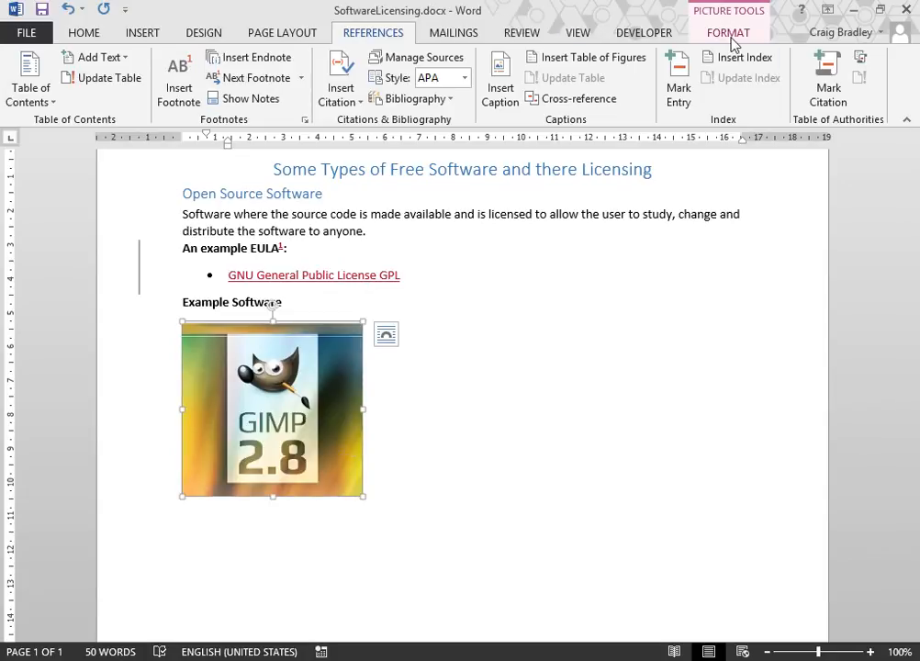
left_click(732, 34)
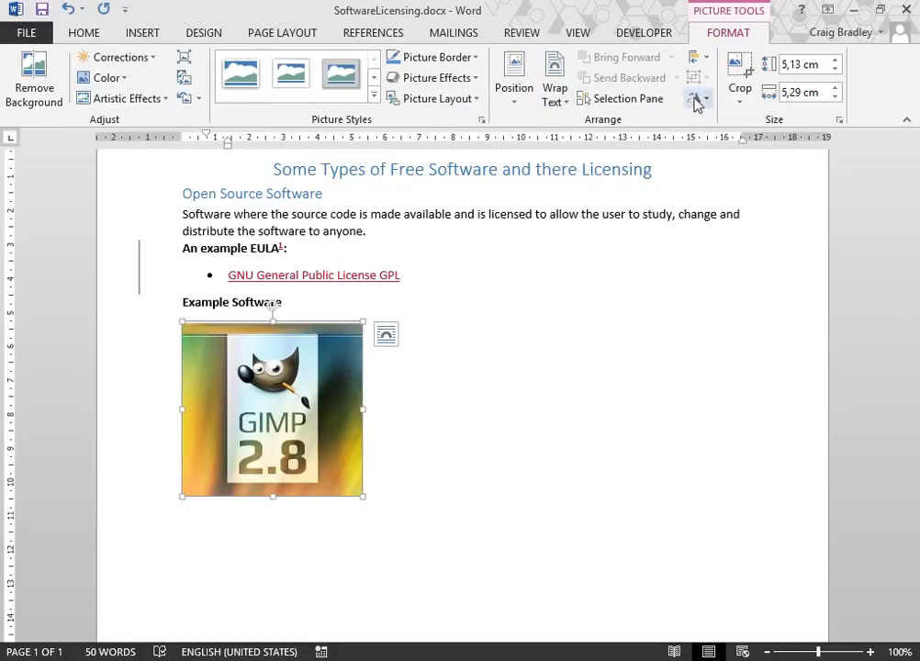
left_click(741, 72)
left_click_drag(358, 408, 314, 413)
left_click_drag(271, 495, 263, 439)
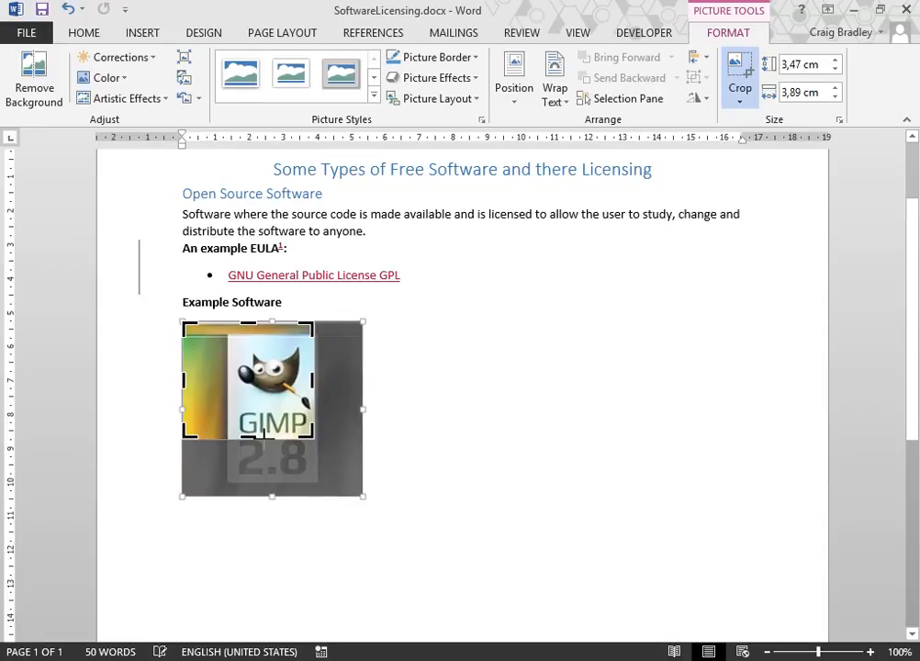
left_click_drag(181, 379, 231, 381)
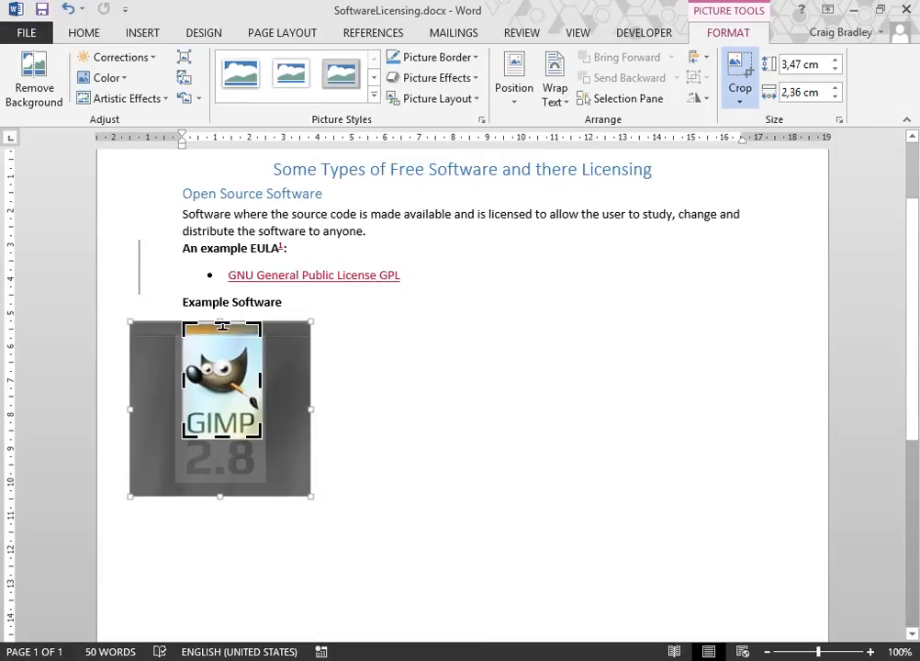
left_click_drag(222, 323, 223, 349)
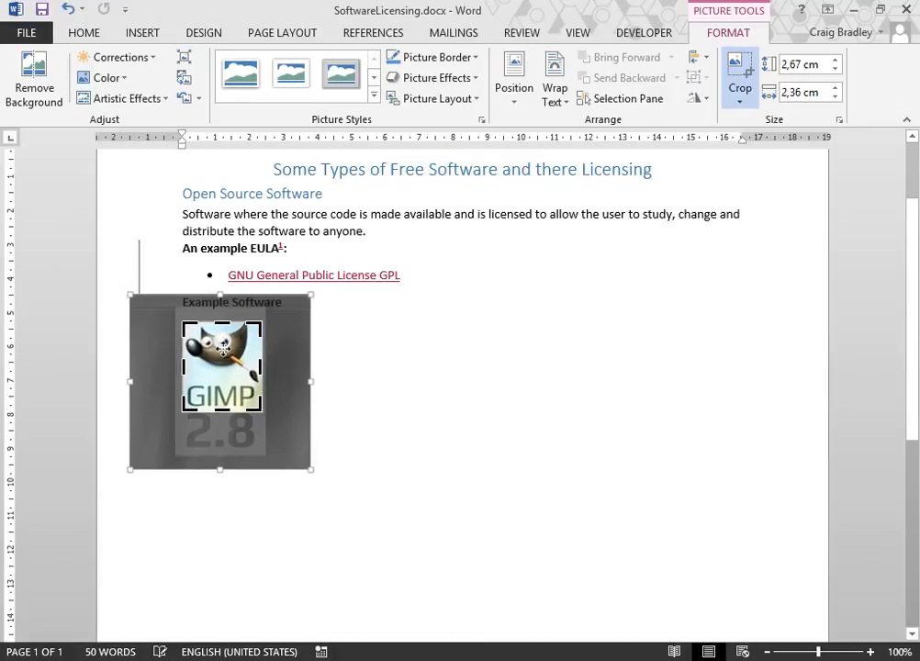
left_click(496, 378)
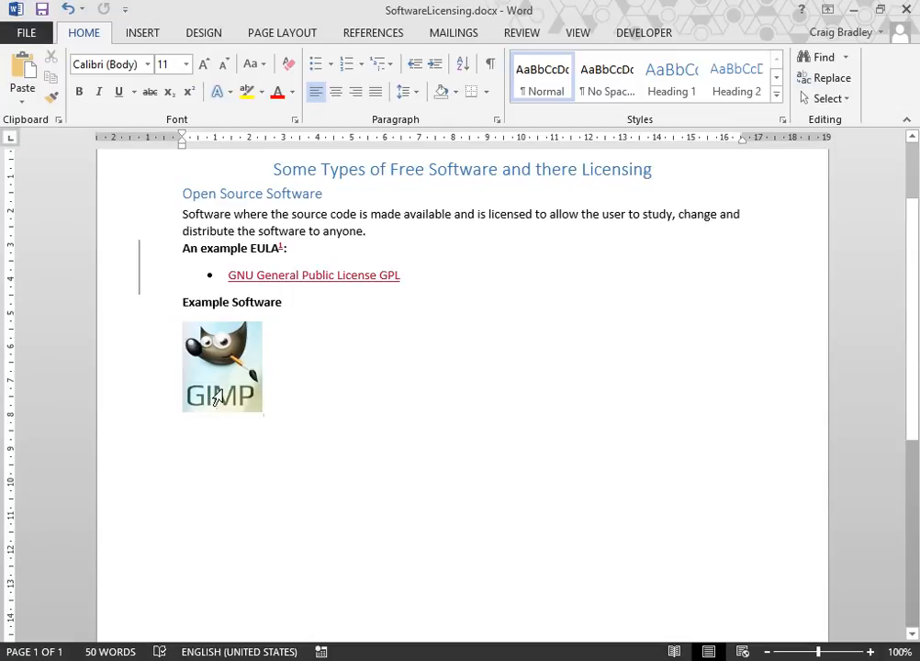
- Insert a Figure caption below the cropped GIMP picture with the text "GNU Image Manipulation Program" directly after the label number
right_click(223, 397)
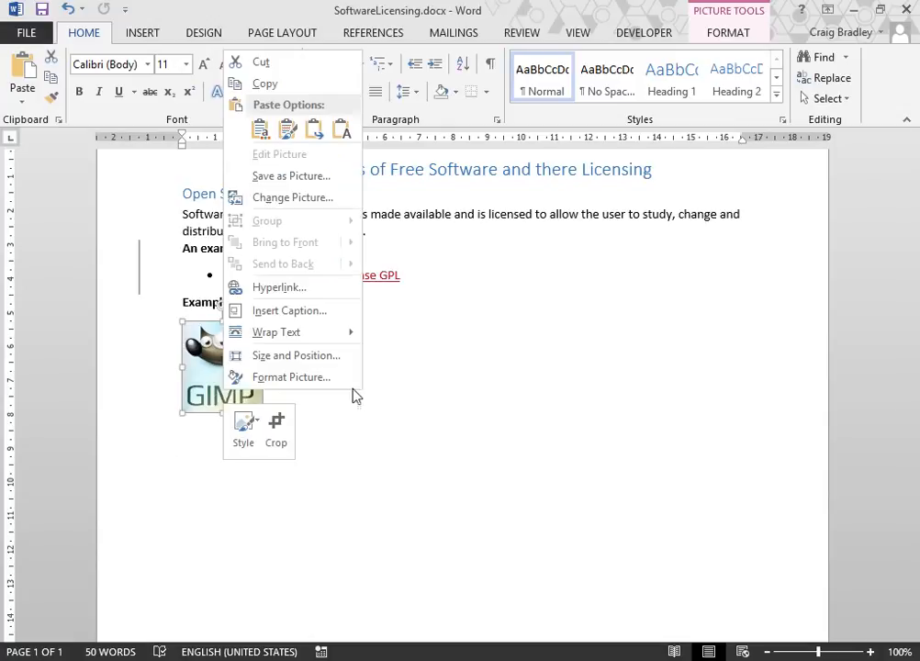
left_click(294, 311)
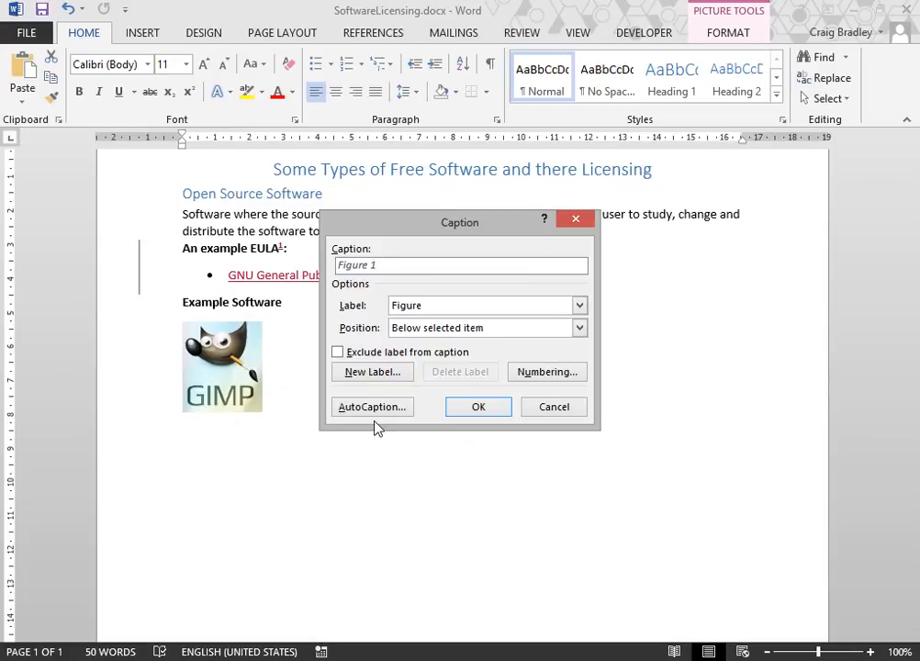
type("GNU Image Manipulati")
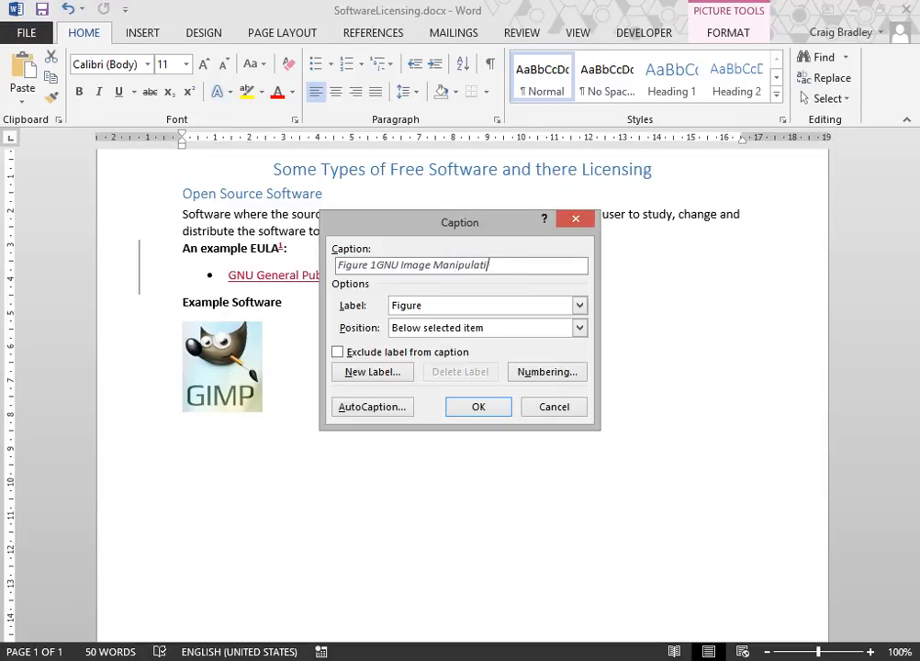
type("on Program")
left_click(478, 407)
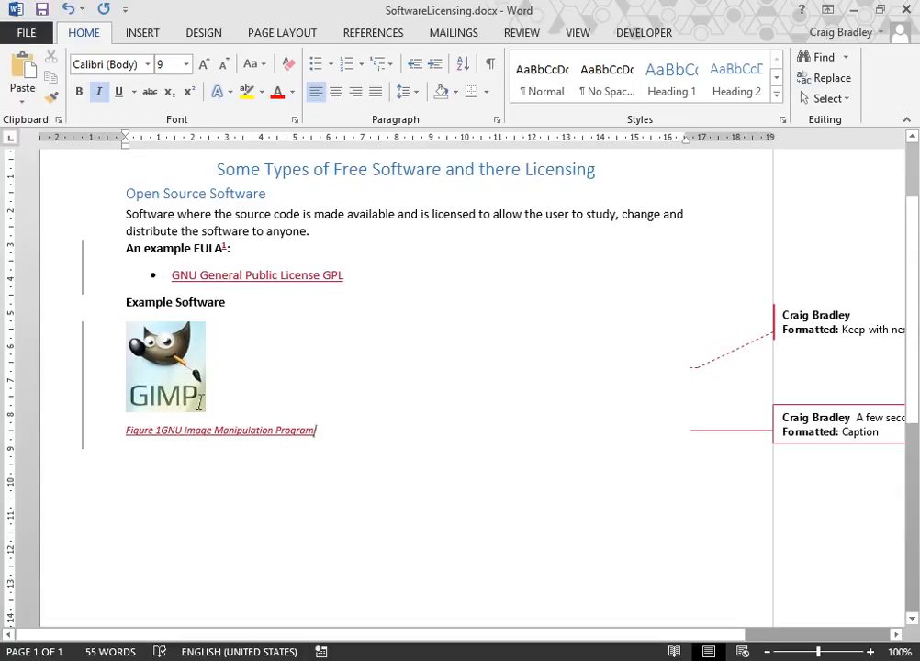
scroll(212, 392, "up", 2)
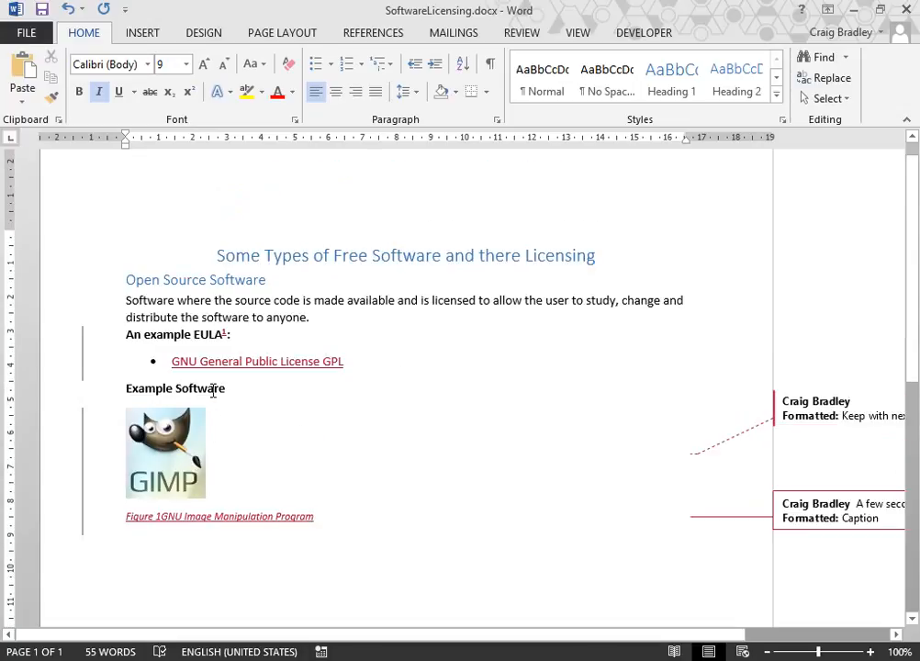